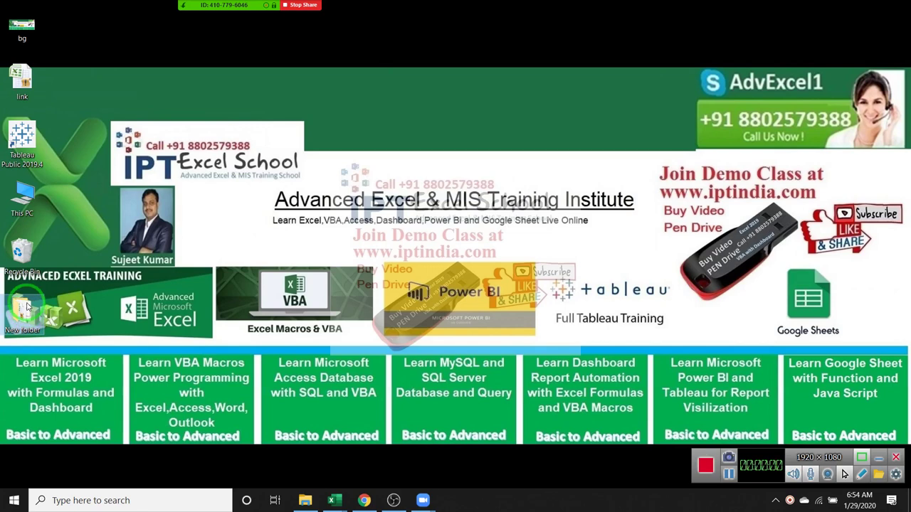
Show the taskbar thumbnails of the open Excel workbooks, including the blank Book14.
{"action": "left_click_drag", "start_coordinate": [26, 145], "coordinate": [22, 313]}
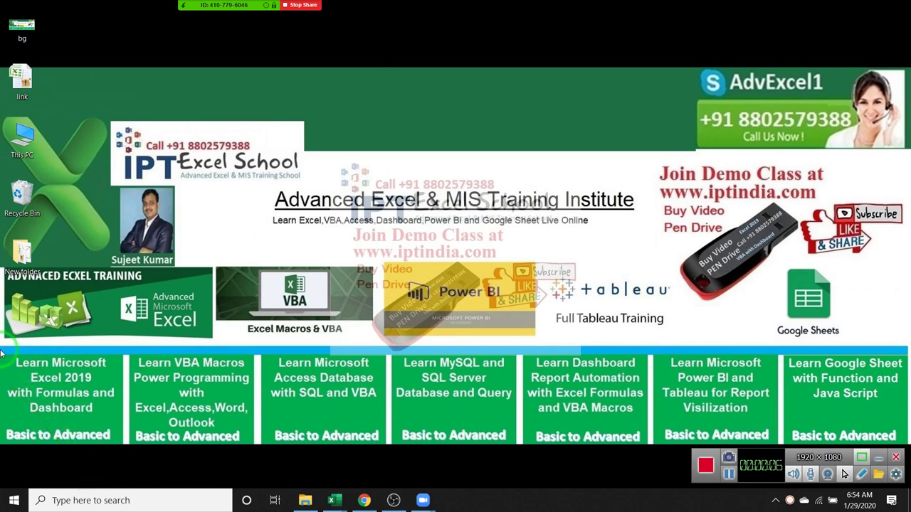
{"action": "left_click_drag", "start_coordinate": [1, 353], "coordinate": [118, 452]}
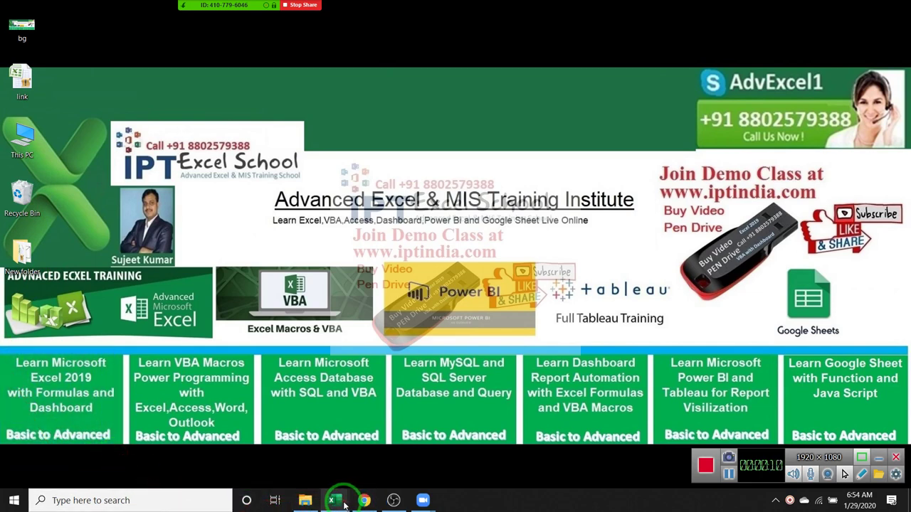
{"action": "mouse_move", "coordinate": [332, 501]}
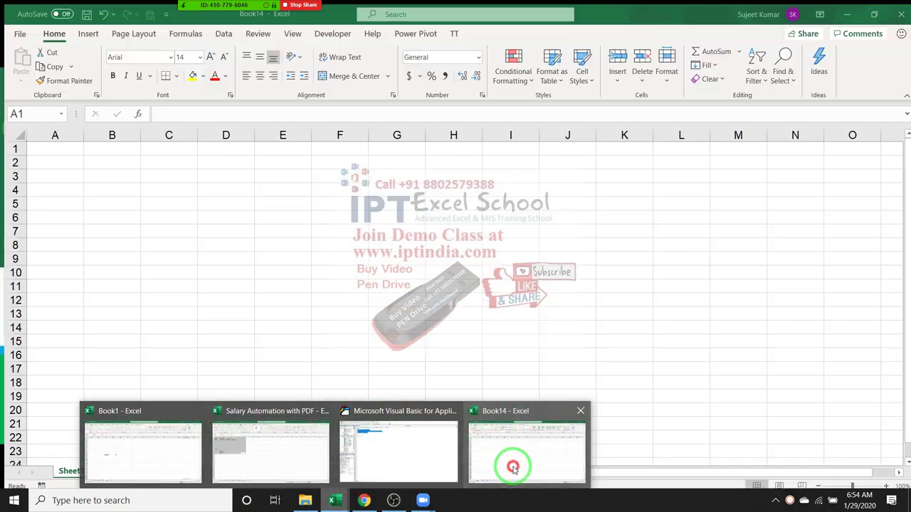
Switch to the blank Book14 workbook and enter the heading 'Data Storage' in cell B2.
{"action": "left_click", "coordinate": [505, 462]}
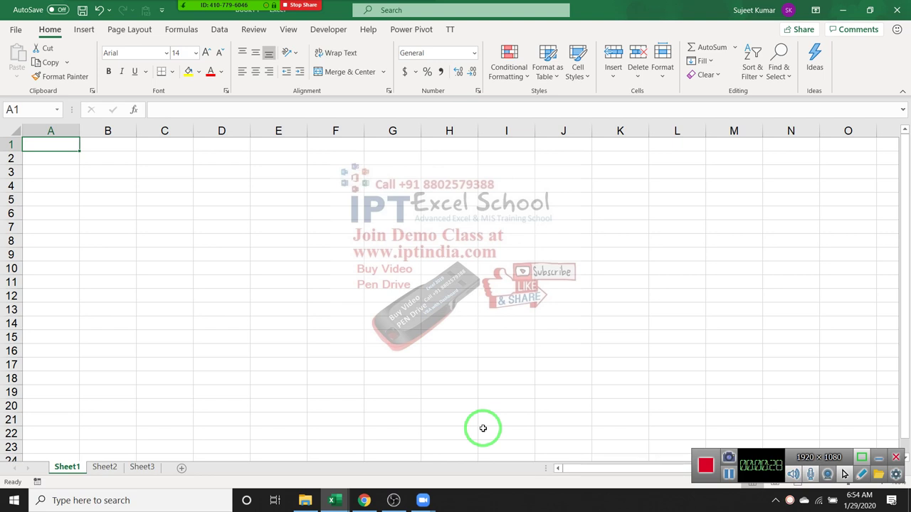
{"action": "key", "text": "Down"}
{"action": "key", "text": "Up"}
{"action": "key", "text": "Right"}
{"action": "key", "text": "Down"}
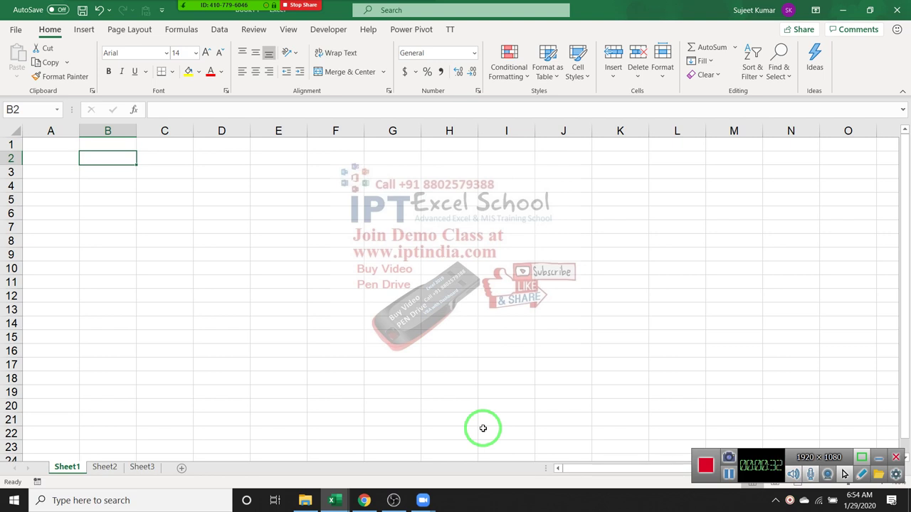
{"action": "type", "text": "Data St"}
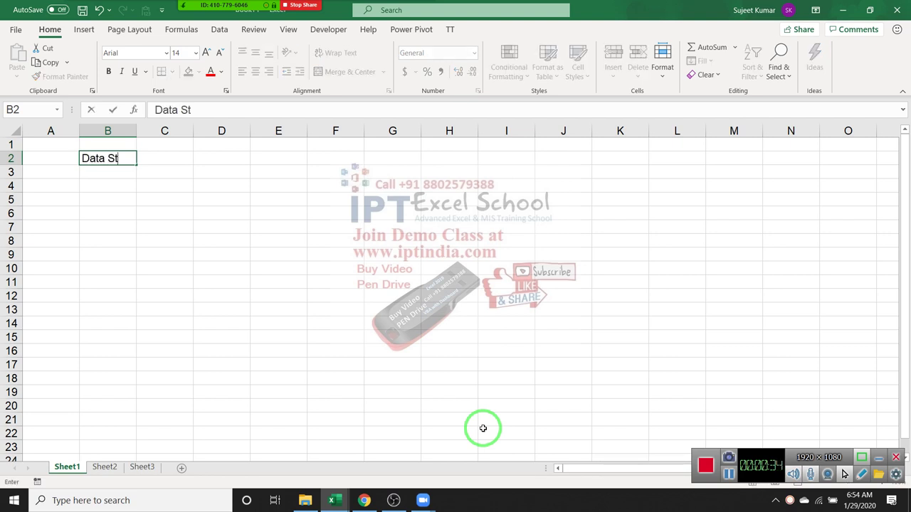
{"action": "type", "text": "ora"}
{"action": "type", "text": "ge"}
{"action": "key", "text": "Return"}
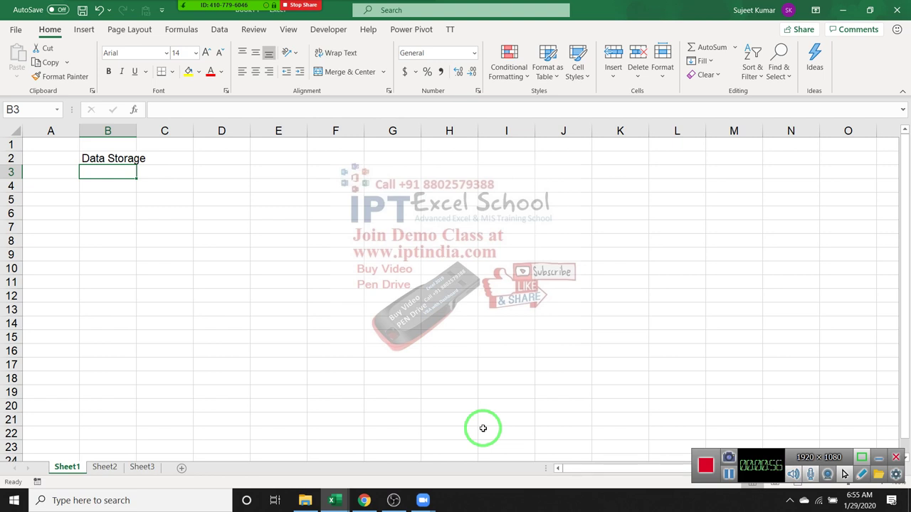
{"action": "key", "text": "Up"}
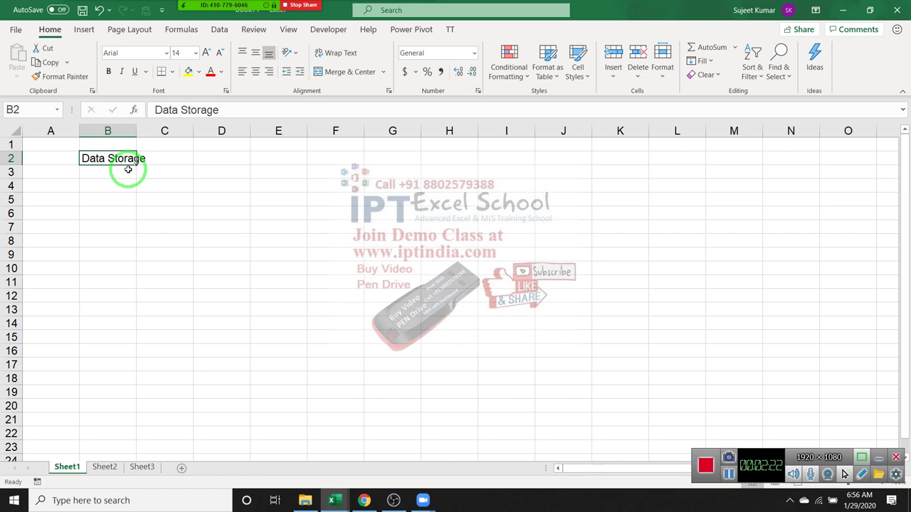
Enter the label 'Calculation' in cell B3 below Data Storage.
{"action": "left_click", "coordinate": [128, 169]}
{"action": "key", "text": "Up"}
{"action": "left_click", "coordinate": [128, 169]}
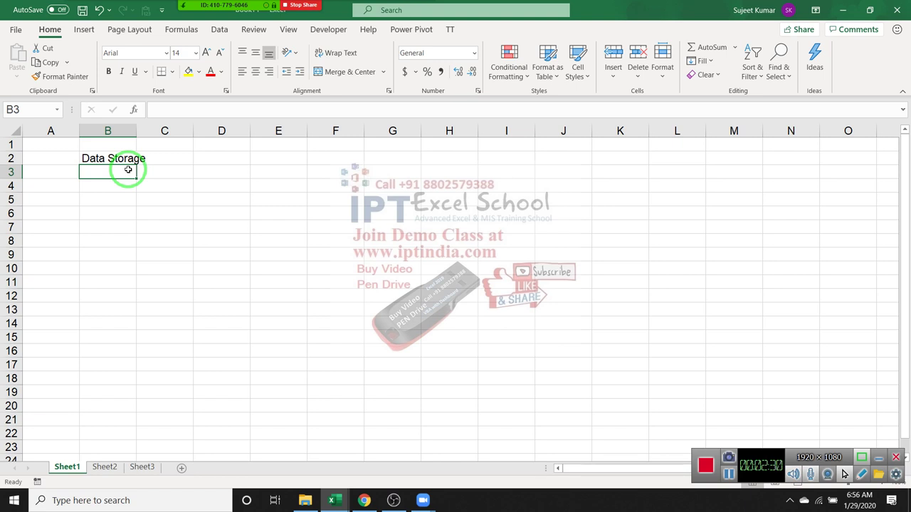
{"action": "type", "text": "Calc"}
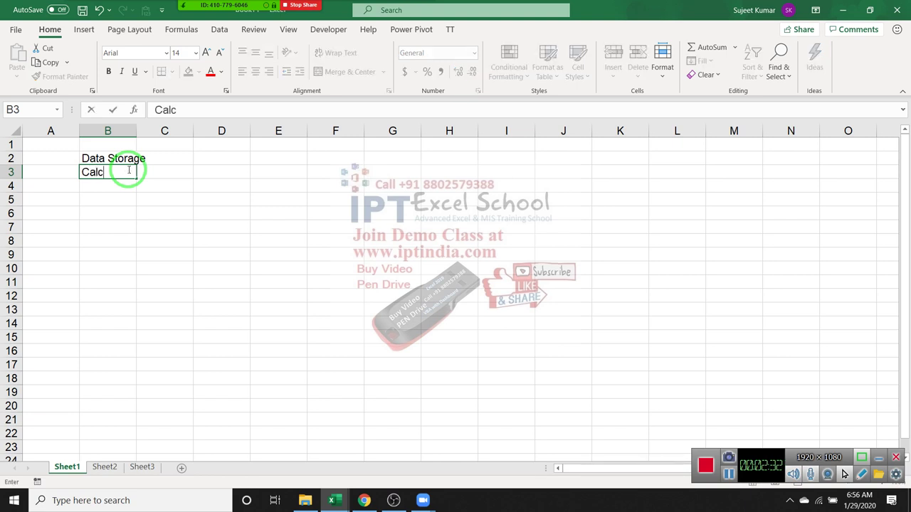
{"action": "type", "text": "ula"}
{"action": "type", "text": "tion"}
{"action": "key", "text": "Return"}
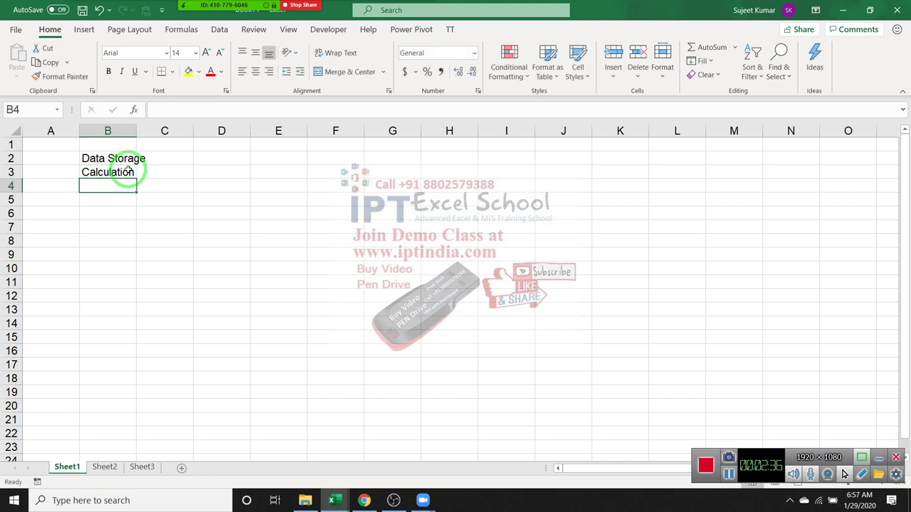
Enter 10 in E3 and 30 in F3.
{"action": "left_click", "coordinate": [128, 171]}
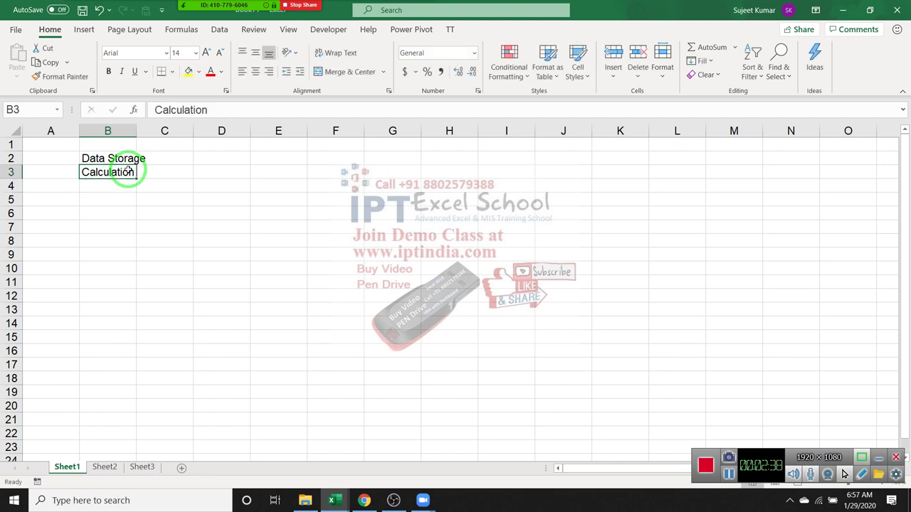
{"action": "key", "text": "Right"}
{"action": "key", "text": "Right"}
{"action": "key", "text": "Right"}
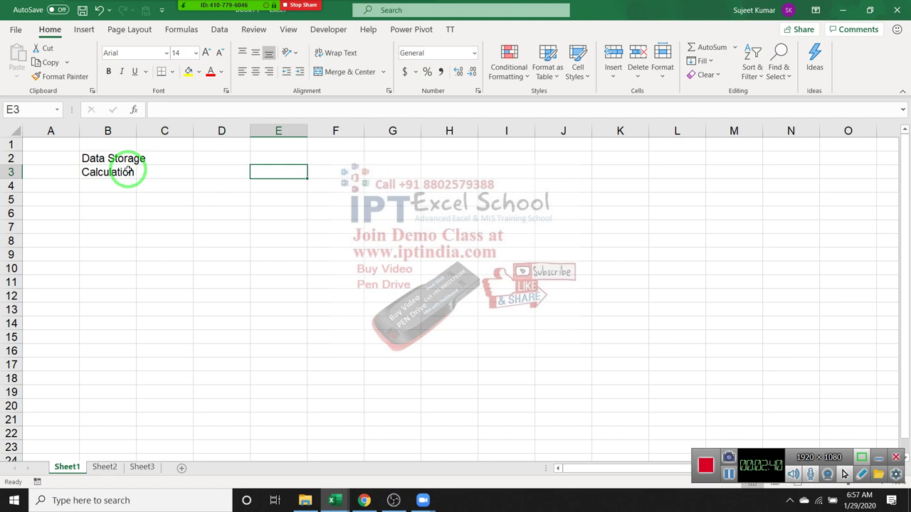
{"action": "type", "text": "10"}
{"action": "key", "text": "ctrl+Return"}
{"action": "key", "text": "Right"}
{"action": "type", "text": "30"}
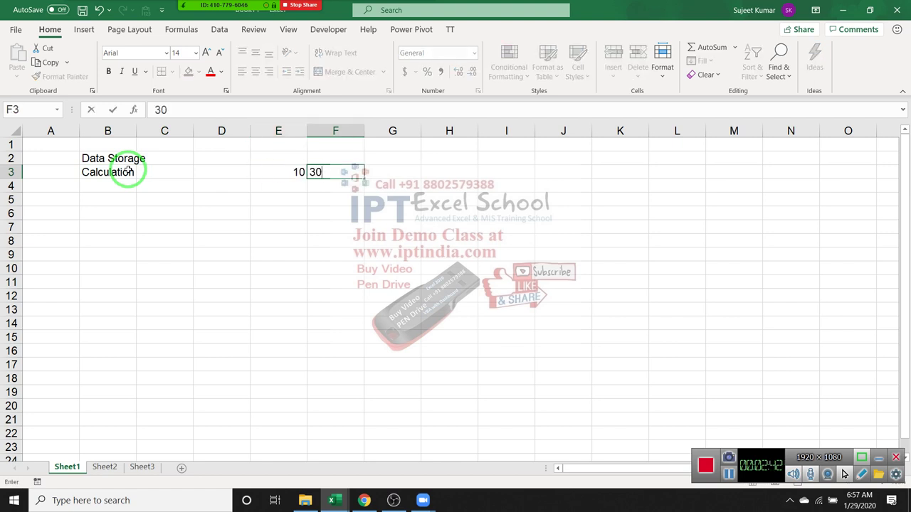
{"action": "key", "text": "Right"}
Enter the formula =E3+F3 in G3 so it shows 40.
{"action": "type", "text": "="}
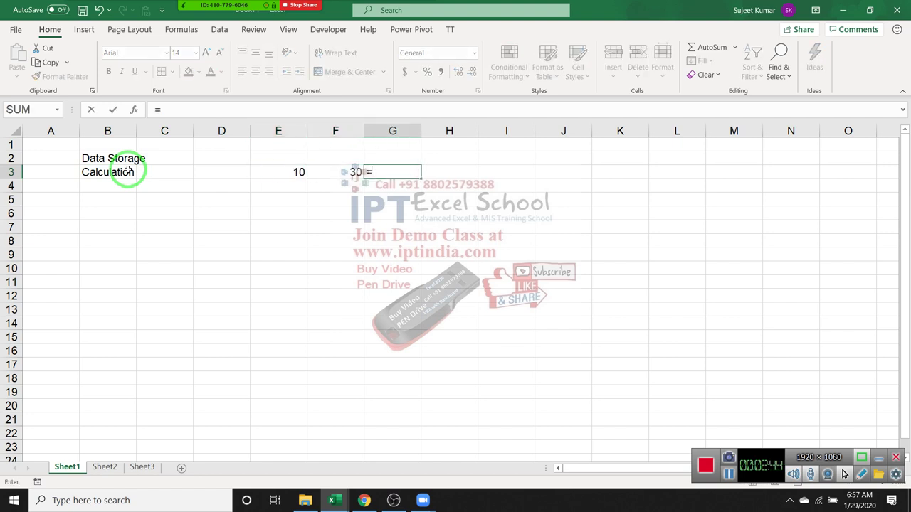
{"action": "left_click", "coordinate": [283, 173]}
{"action": "type", "text": "+"}
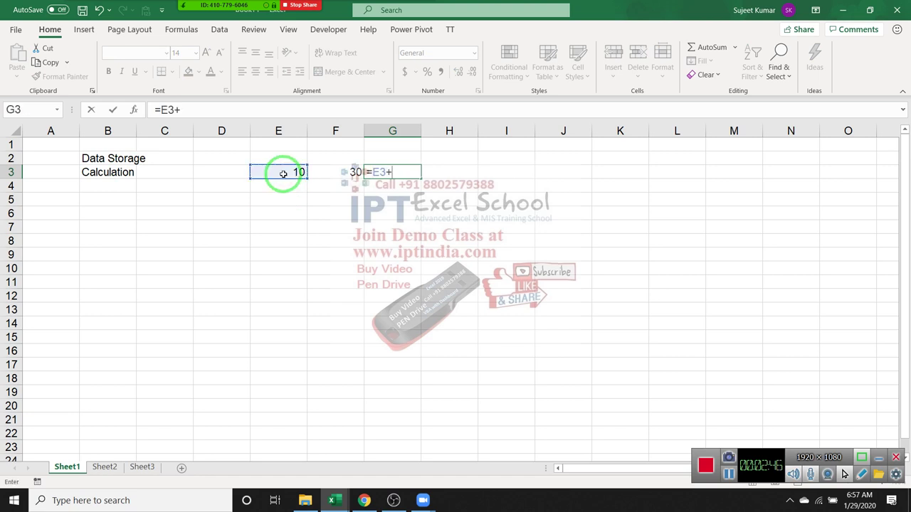
{"action": "left_click", "coordinate": [320, 174]}
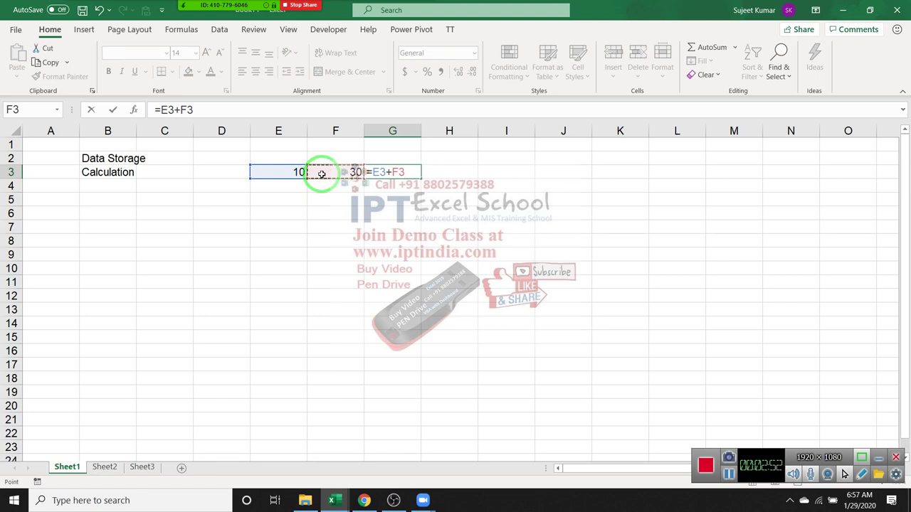
{"action": "key", "text": "Return"}
{"action": "key", "text": "Up"}
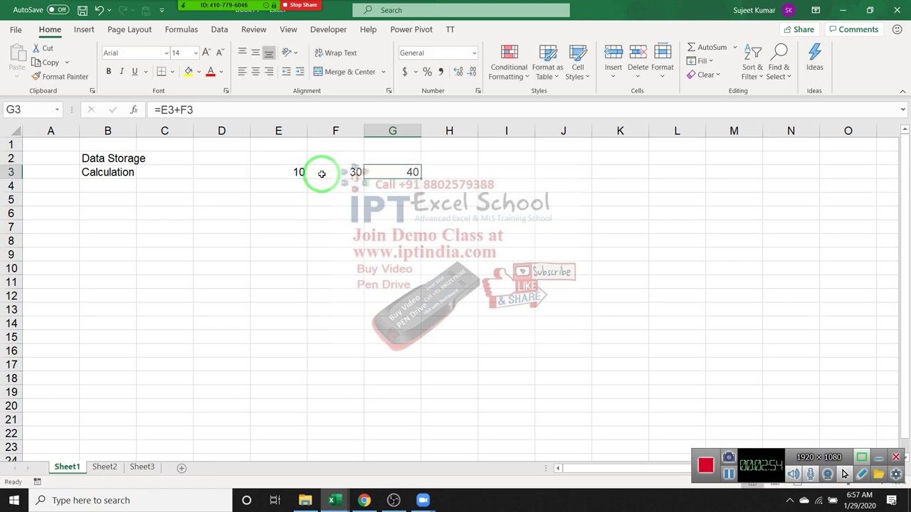
{"action": "left_click", "coordinate": [445, 134]}
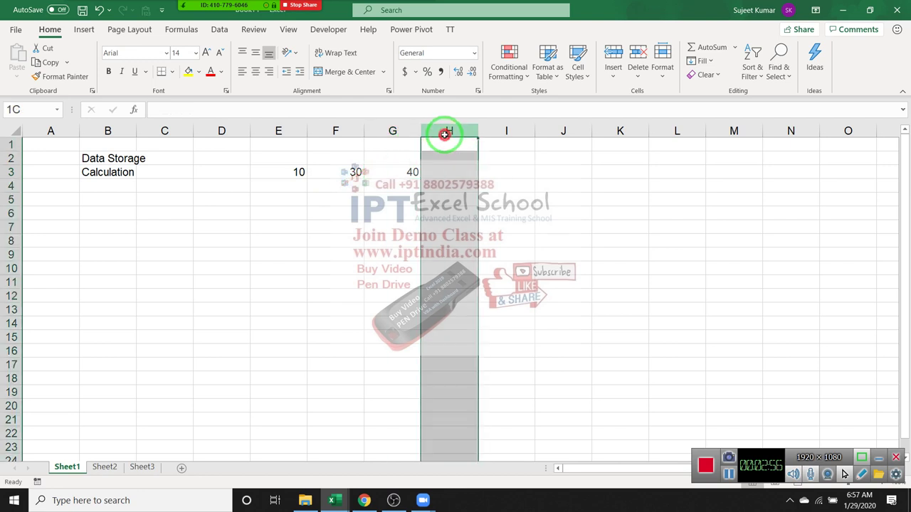
{"action": "double_click", "coordinate": [399, 170]}
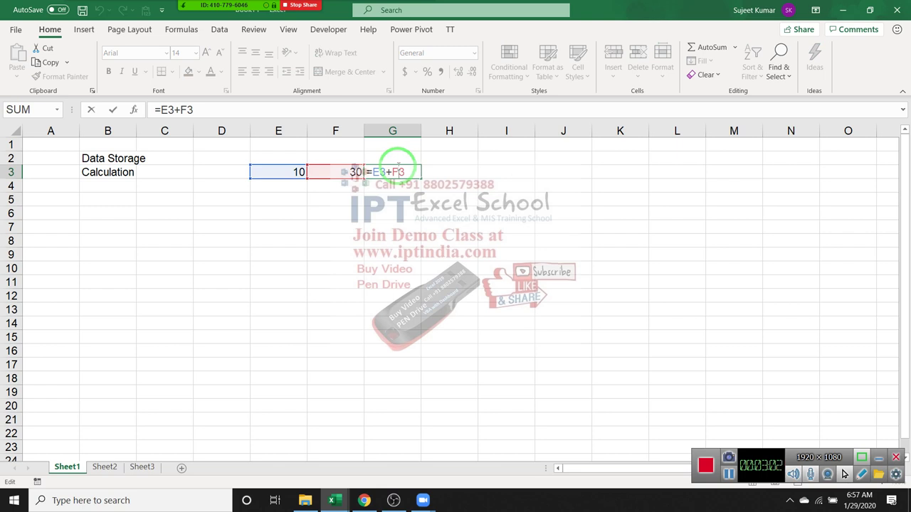
{"action": "key", "text": "ctrl+Return"}
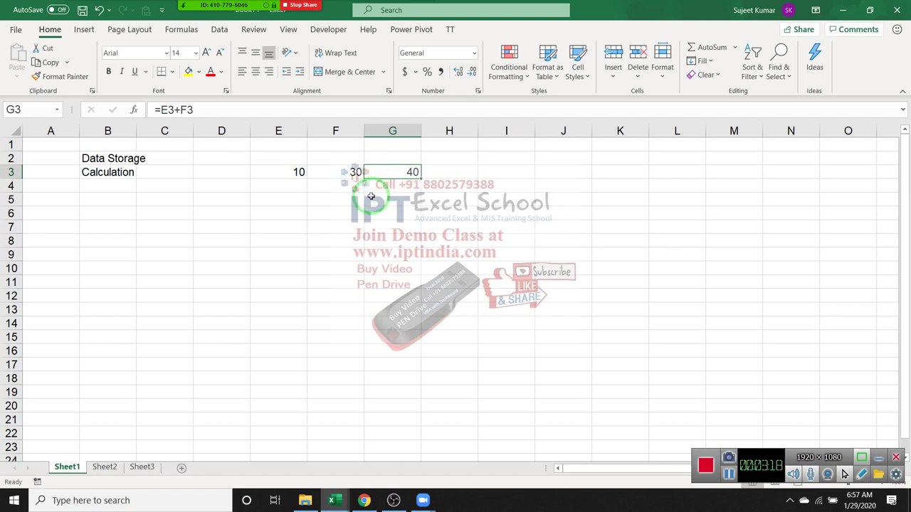
Enter Q1 and Q2 headers in E5:F5 with 50 and 55 beneath them.
{"action": "left_click", "coordinate": [303, 198]}
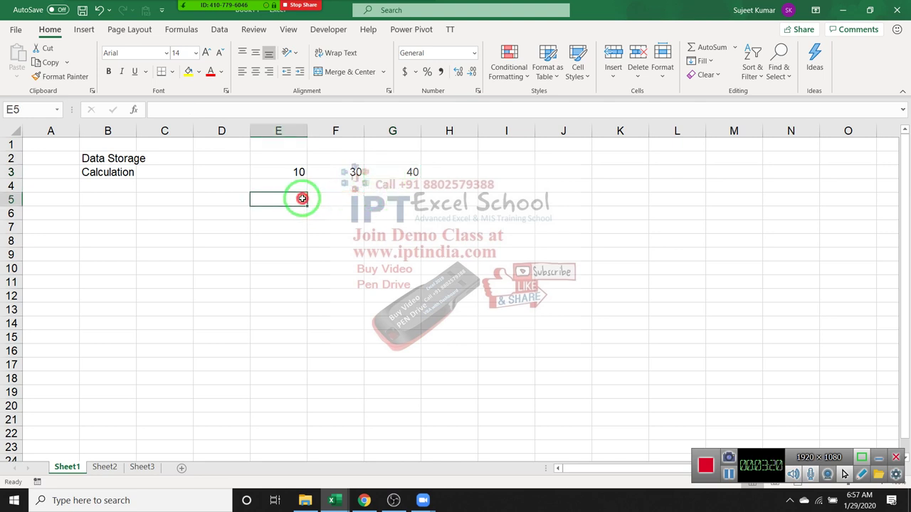
{"action": "type", "text": "q"}
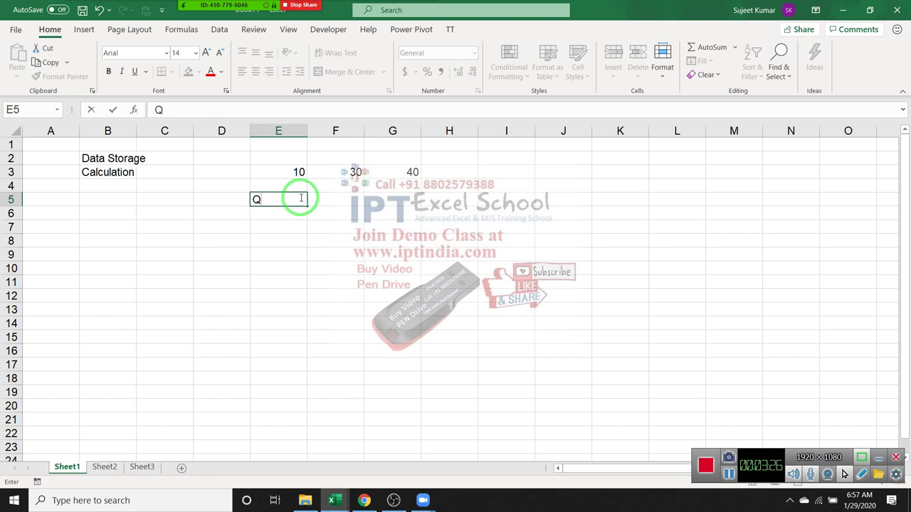
{"action": "type", "text": "1"}
{"action": "key", "text": "Tab"}
{"action": "type", "text": "Q"}
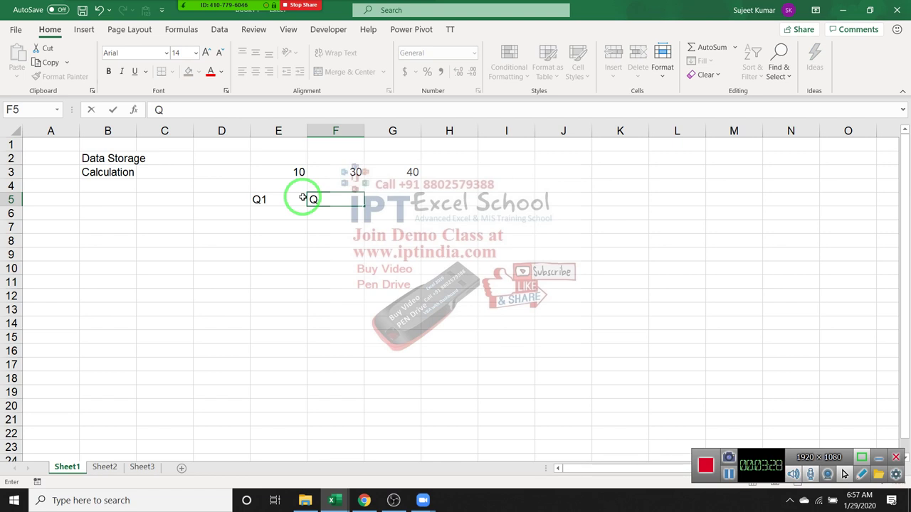
{"action": "type", "text": "2"}
{"action": "key", "text": "Return"}
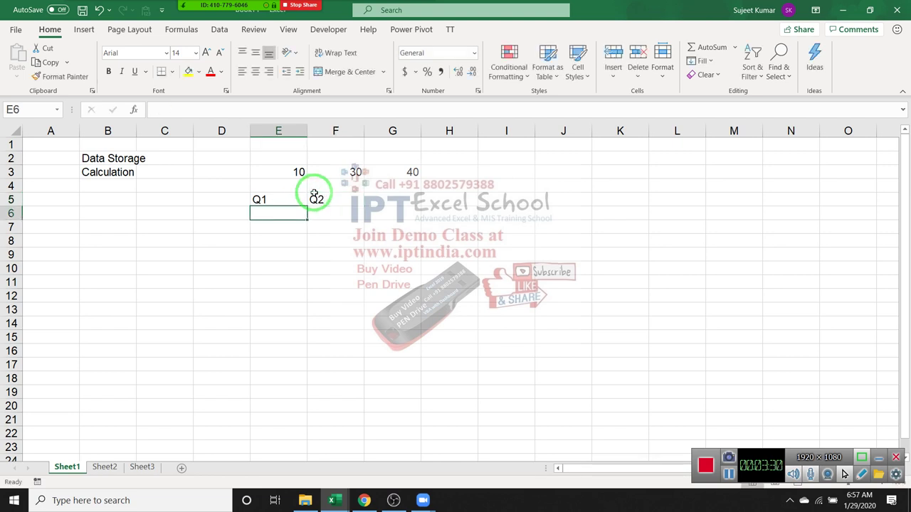
{"action": "type", "text": "50"}
{"action": "key", "text": "Tab"}
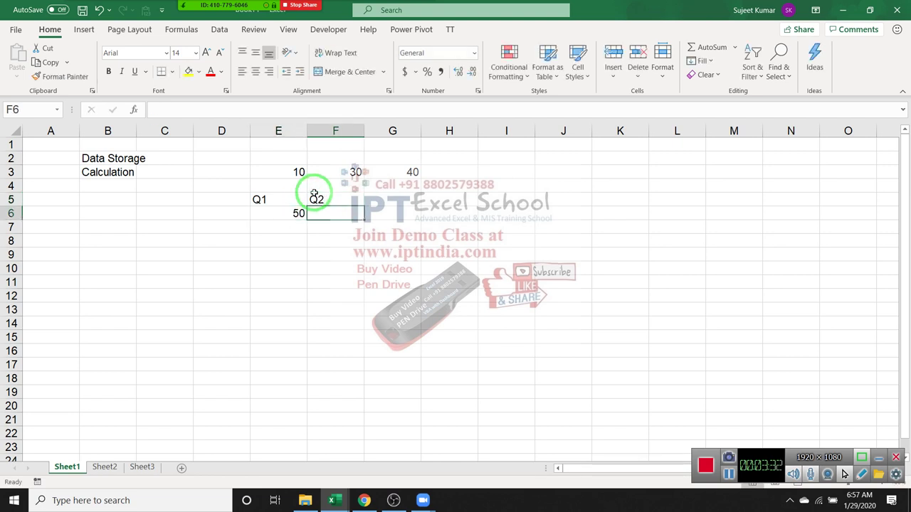
{"action": "type", "text": "55"}
{"action": "key", "text": "Tab"}
{"action": "key", "text": "Up"}
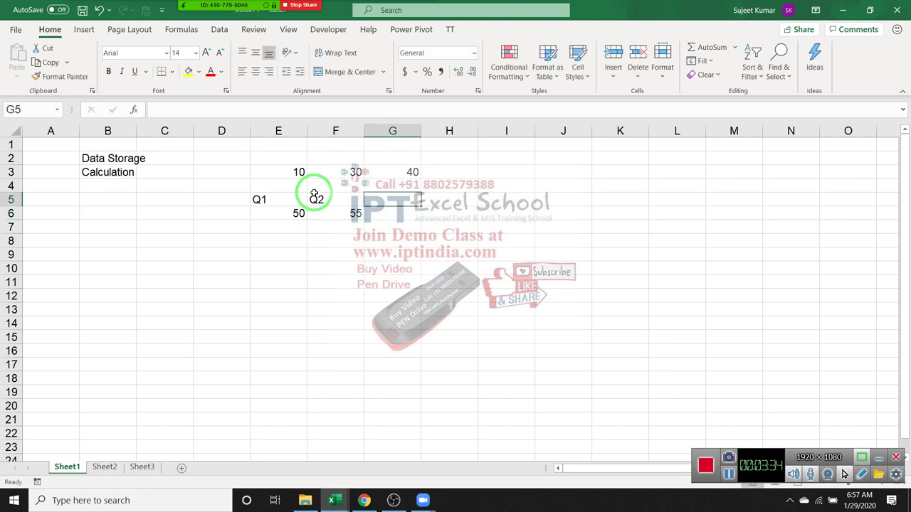
Add the Gr heading in G5 and a growth formula F6-E6/E6 in G6.
{"action": "type", "text": "Gr"}
{"action": "key", "text": "Return"}
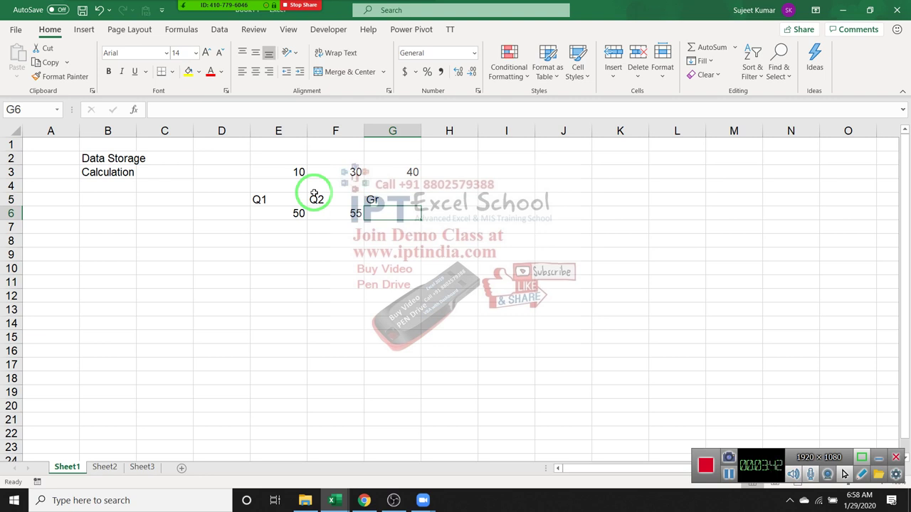
{"action": "type", "text": "="}
{"action": "key", "text": "Left"}
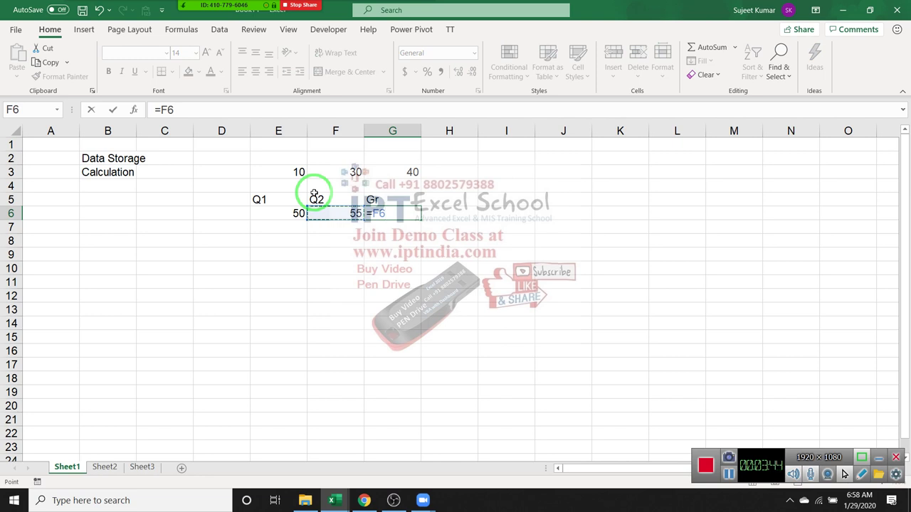
{"action": "type", "text": "-"}
{"action": "key", "text": "Left"}
{"action": "key", "text": "Left"}
{"action": "type", "text": "/"}
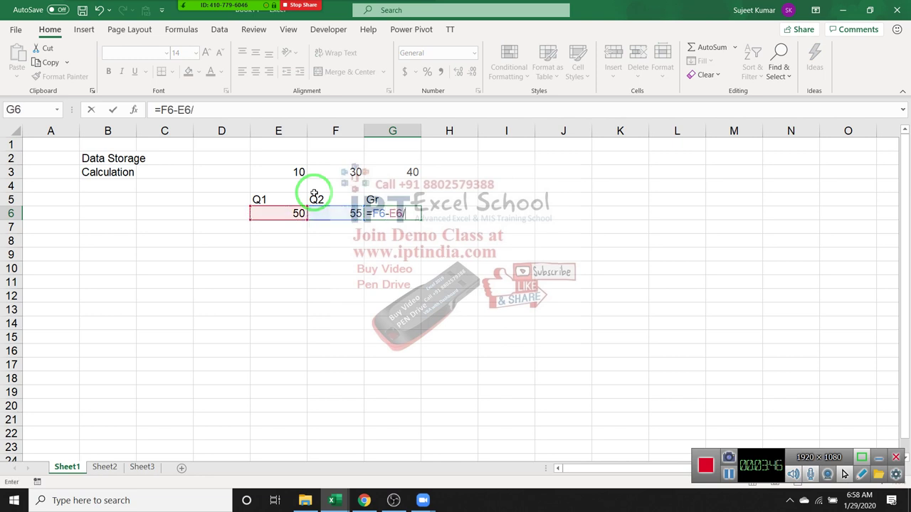
{"action": "key", "text": "Left"}
{"action": "key", "text": "Left"}
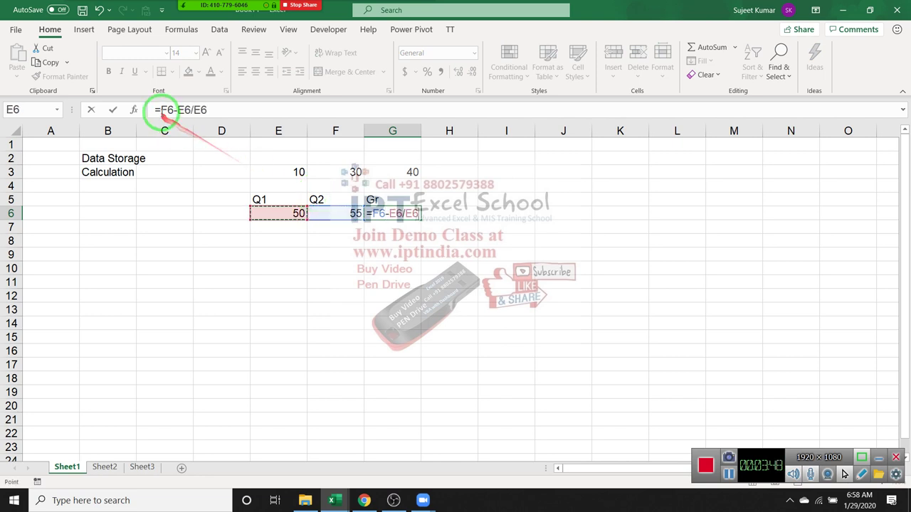
Correct G6 to =(F6-E6)/E6 so it returns 0.1.
{"action": "left_click", "coordinate": [167, 111]}
{"action": "type", "text": "("}
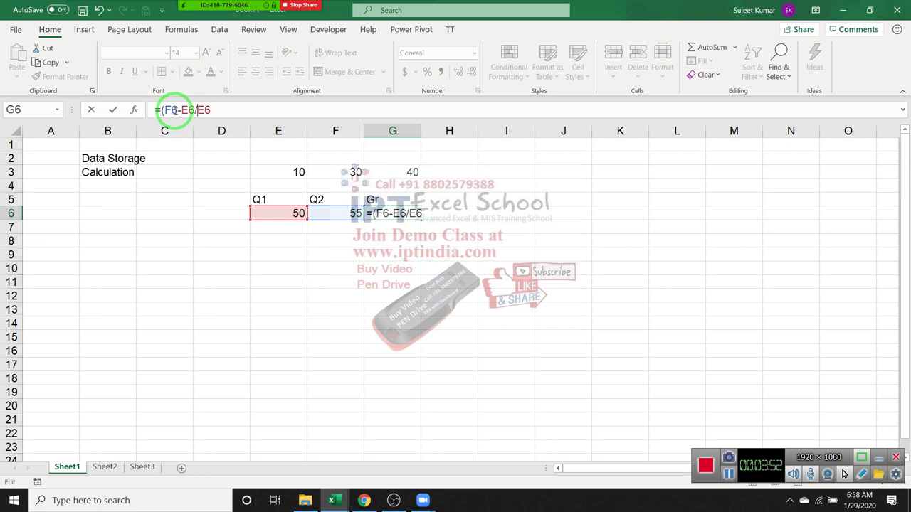
{"action": "type", "text": ")"}
{"action": "key", "text": "Return"}
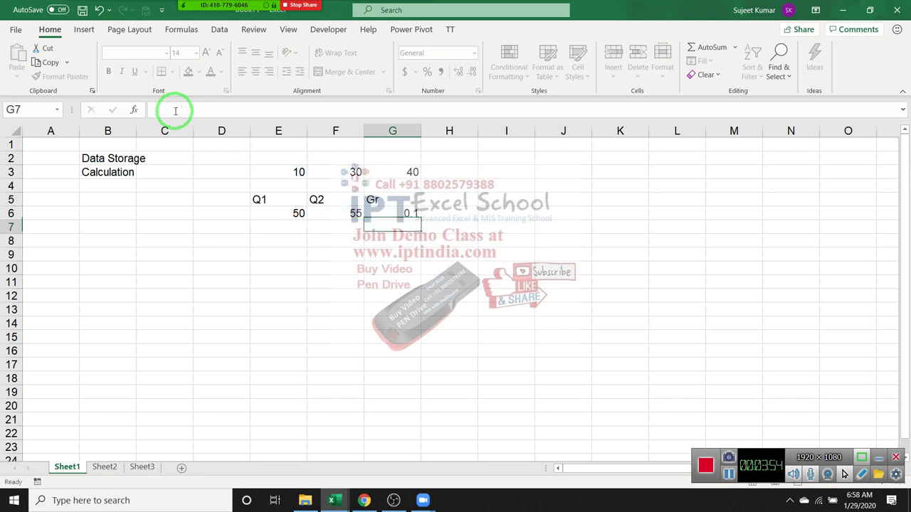
{"action": "key", "text": "Up"}
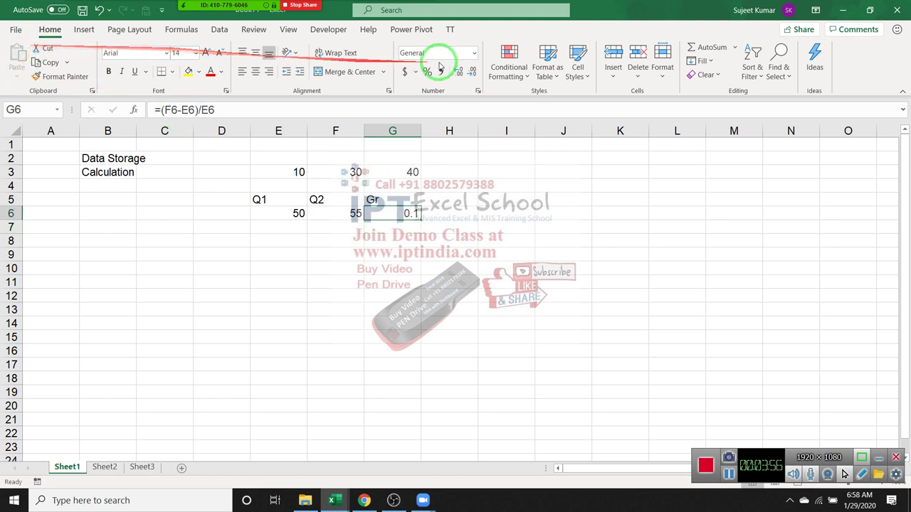
Apply Percent Style to G6 to show 10%, and open then close Zoom's Participants list.
{"action": "left_click", "coordinate": [426, 72]}
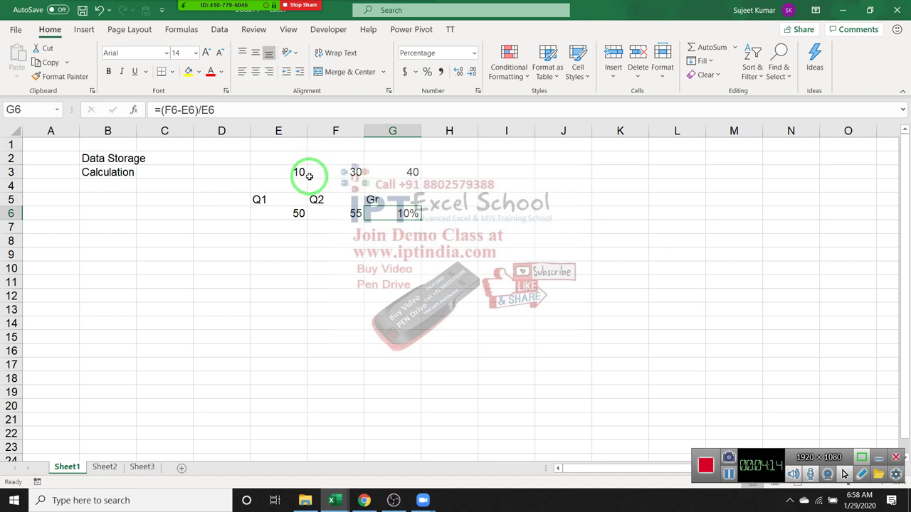
{"action": "mouse_move", "coordinate": [199, 13]}
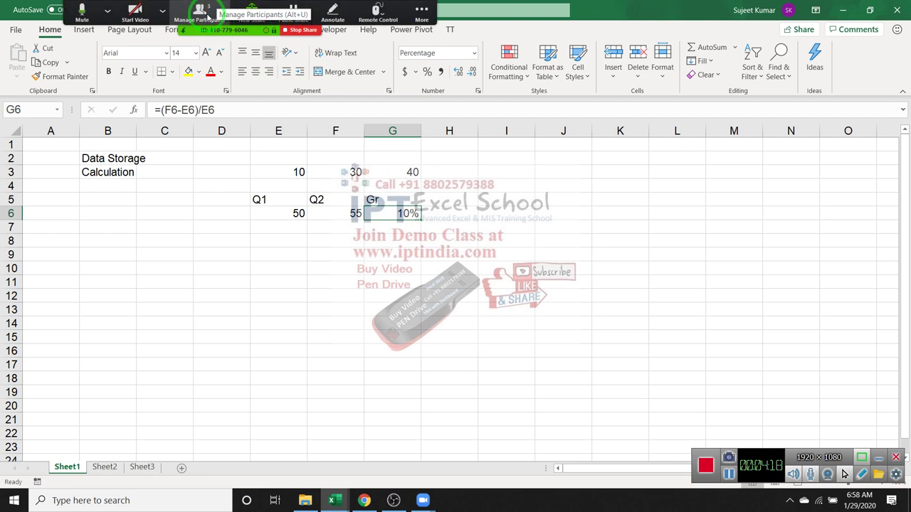
{"action": "left_click", "coordinate": [202, 11]}
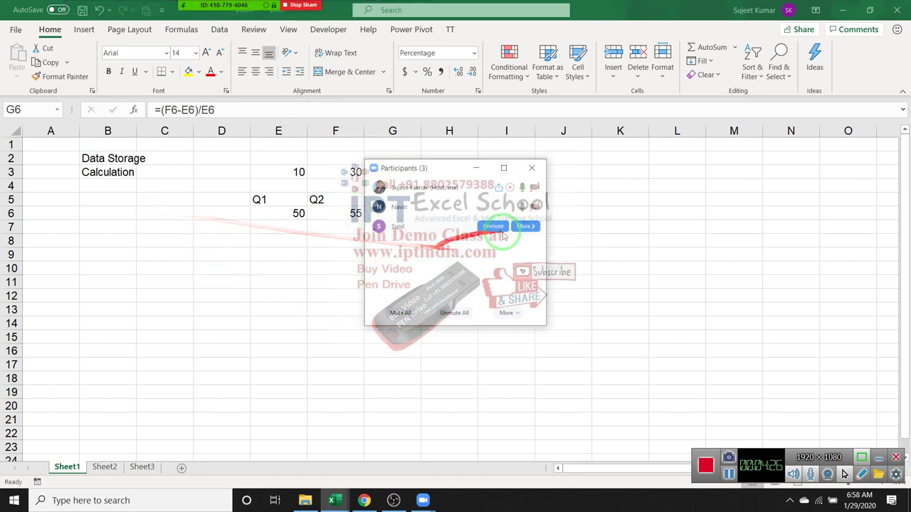
{"action": "left_click", "coordinate": [417, 226]}
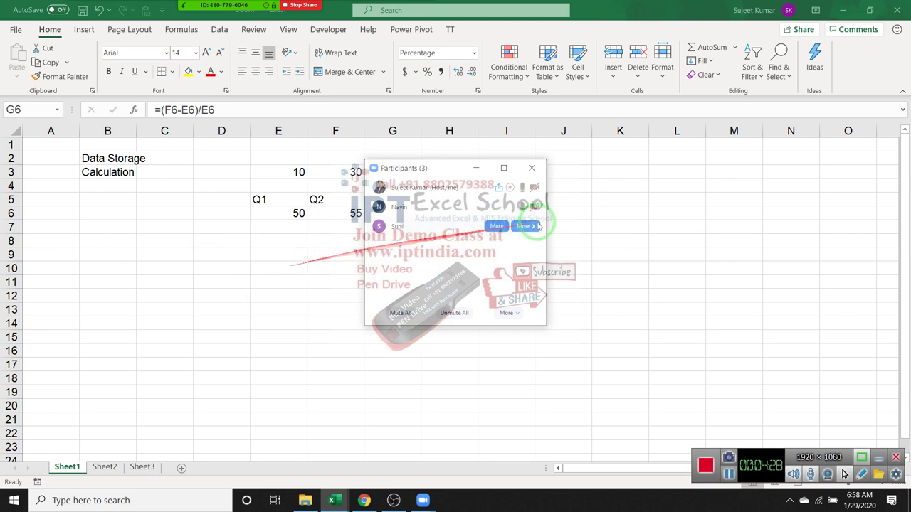
{"action": "left_click", "coordinate": [532, 168]}
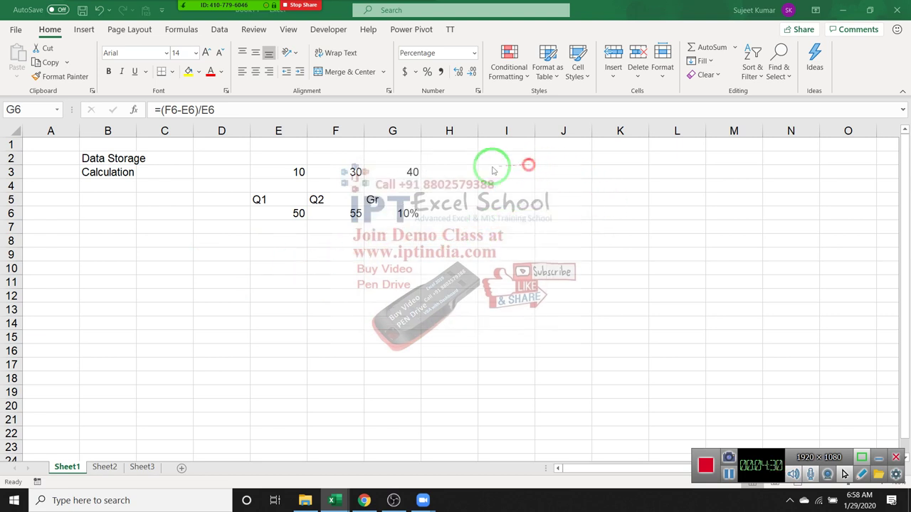
Enter the 'Anyalisis / Repersentation' label in cell B4.
{"action": "left_click", "coordinate": [106, 187]}
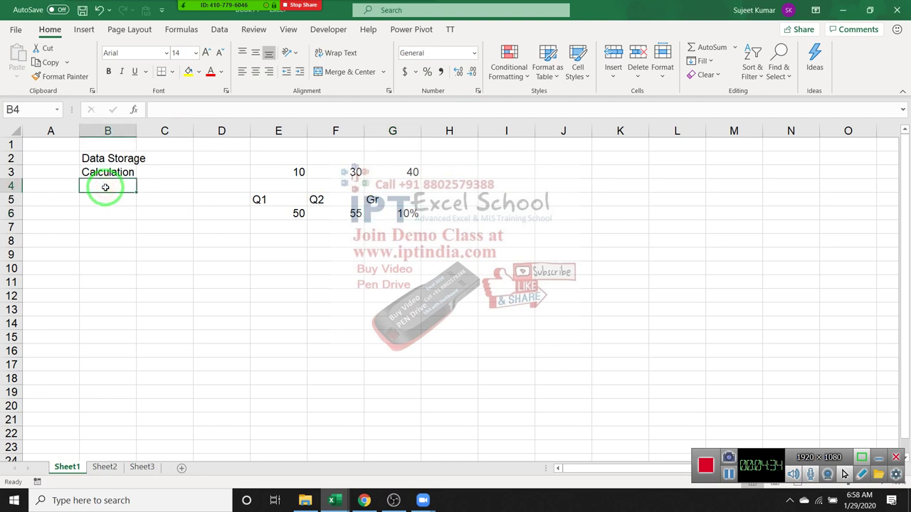
{"action": "type", "text": "Analisis /  Re"}
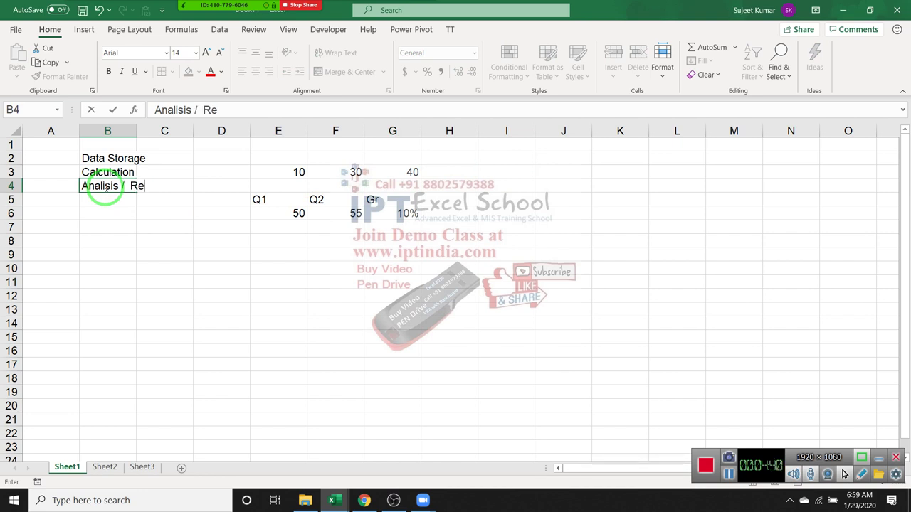
{"action": "type", "text": "persentation"}
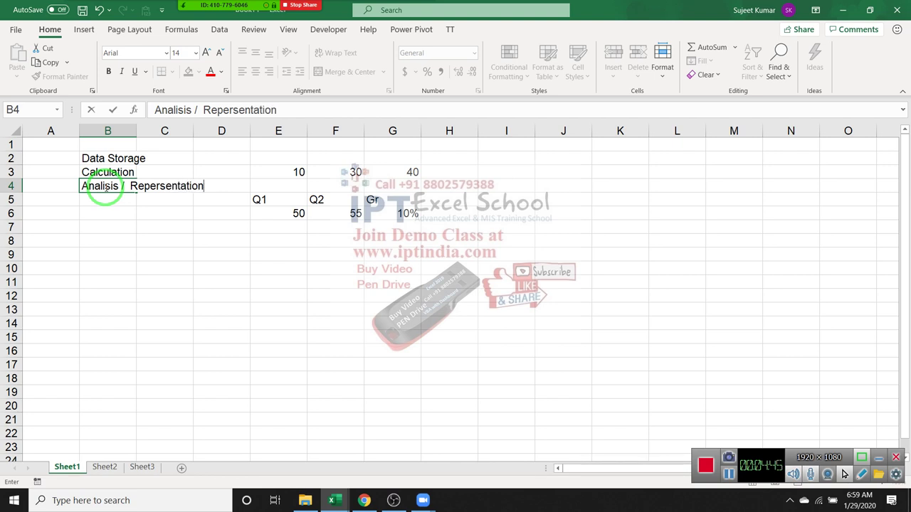
{"action": "key", "text": "Return"}
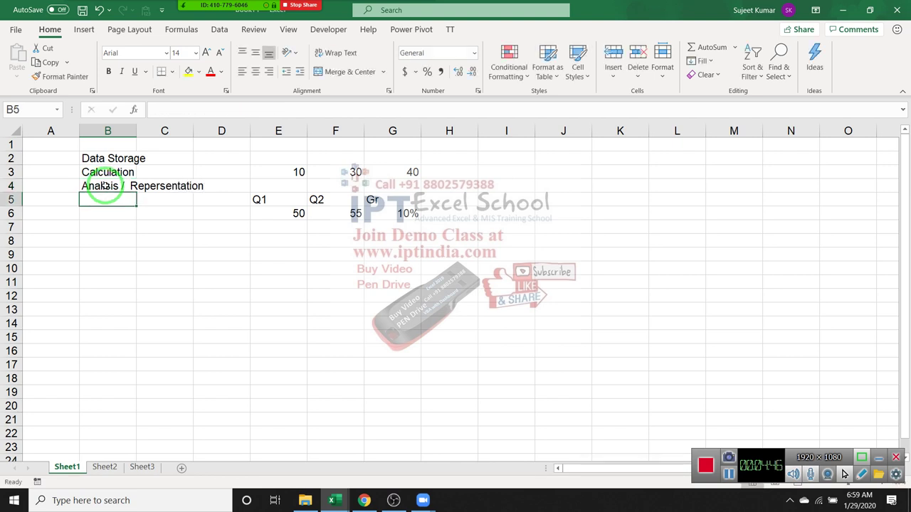
{"action": "double_click", "coordinate": [109, 186]}
{"action": "left_click", "coordinate": [120, 214]}
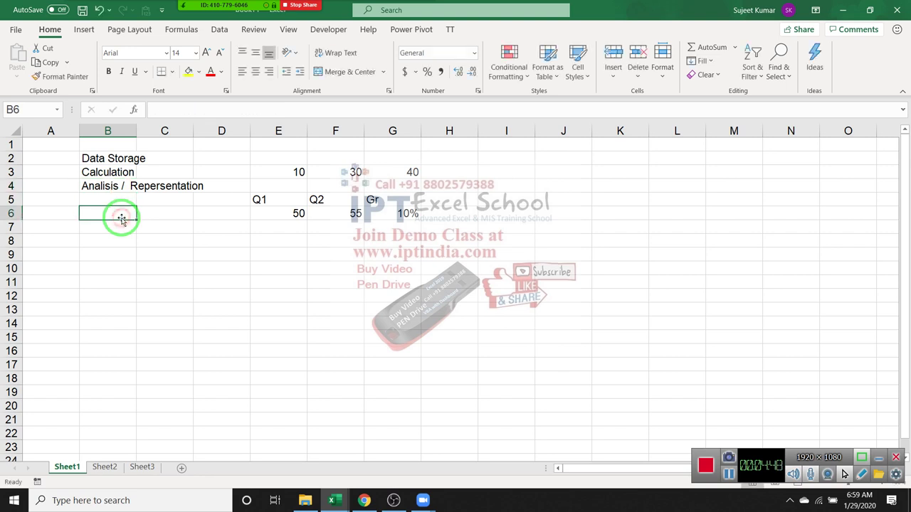
Cancel an accidental drag of the Calculation label onto B4, keeping the B4 label.
{"action": "left_click", "coordinate": [102, 161]}
{"action": "left_click_drag", "start_coordinate": [91, 173], "coordinate": [104, 187]}
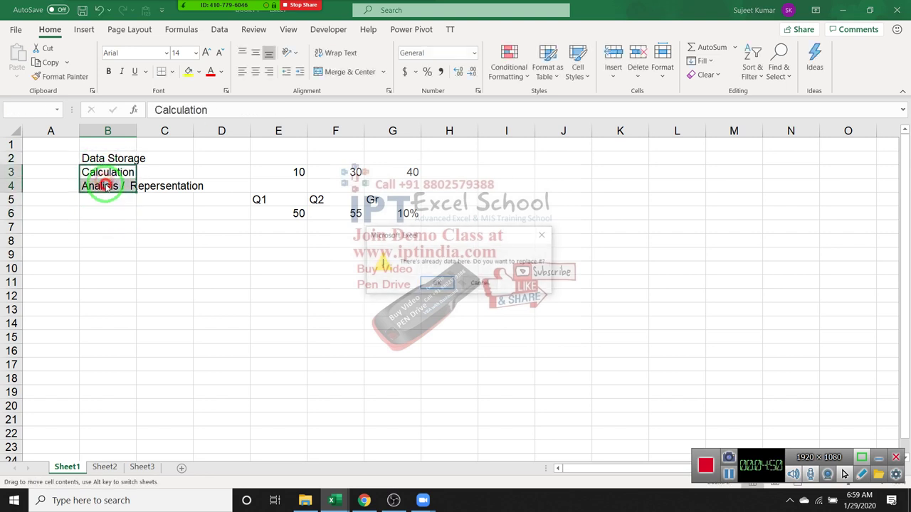
{"action": "key", "text": "Escape"}
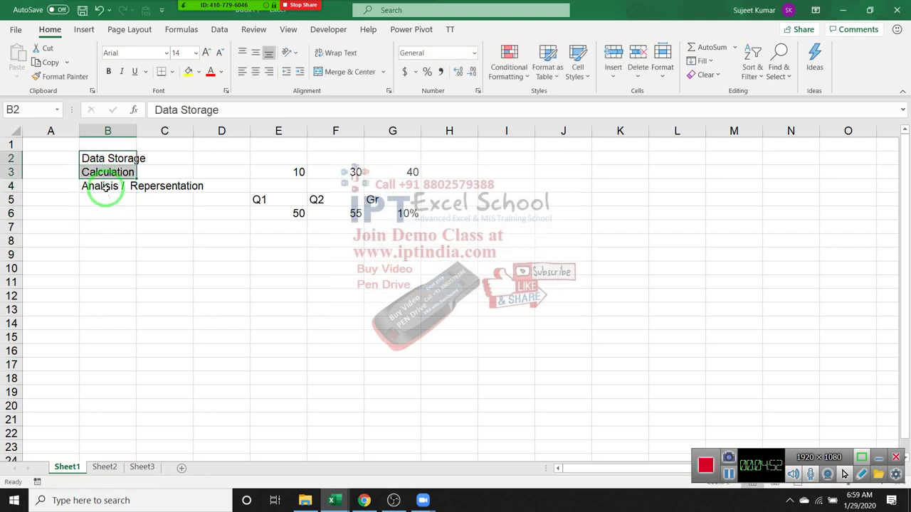
{"action": "left_click", "coordinate": [107, 187]}
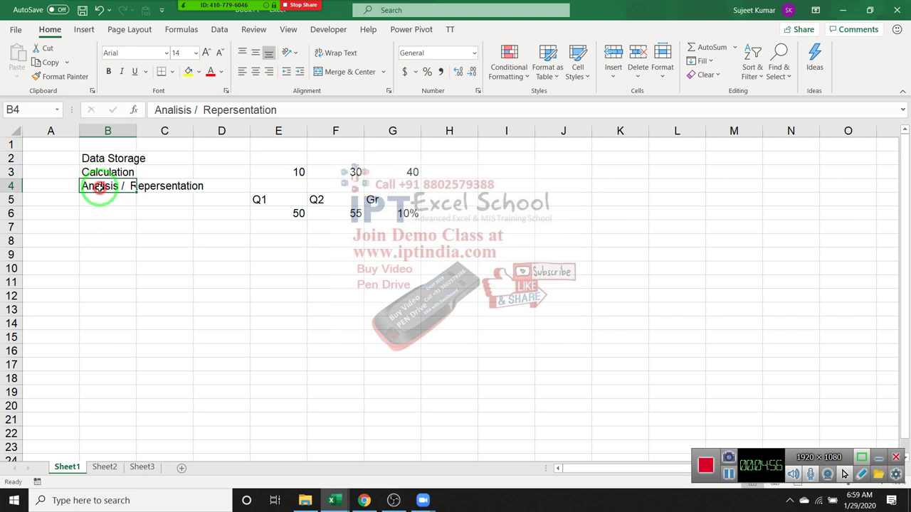
{"action": "left_click", "coordinate": [100, 186]}
Fix the spelling of the B4 label so it reads 'Anyalisis / Repersentation'.
{"action": "double_click", "coordinate": [96, 187]}
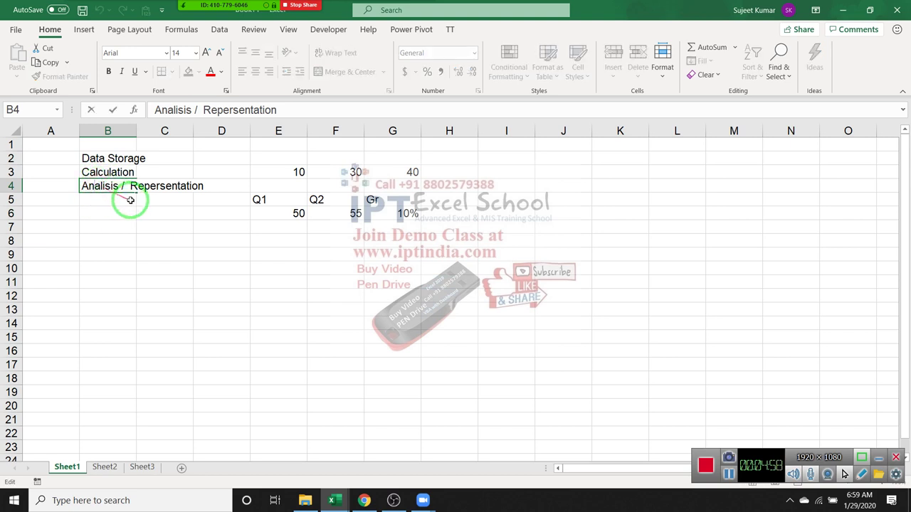
{"action": "key", "text": "Delete"}
{"action": "type", "text": "y"}
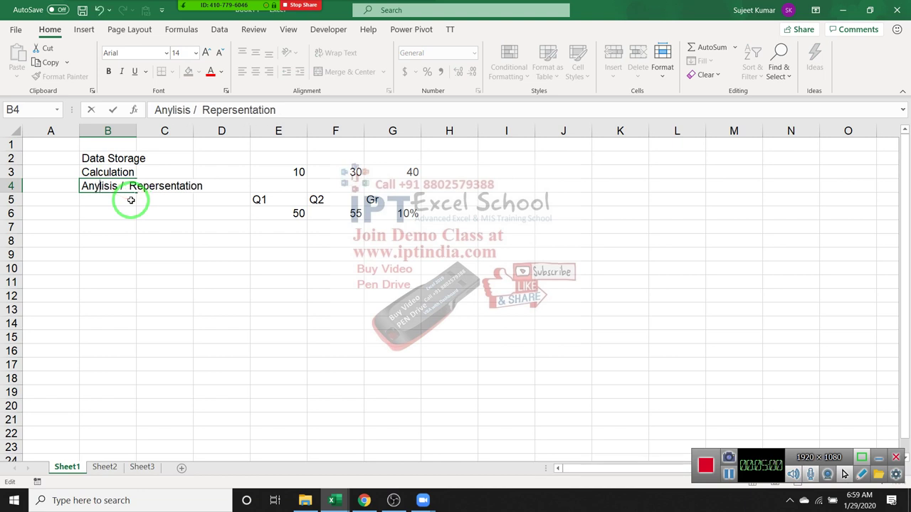
{"action": "type", "text": "a"}
{"action": "left_click", "coordinate": [131, 200]}
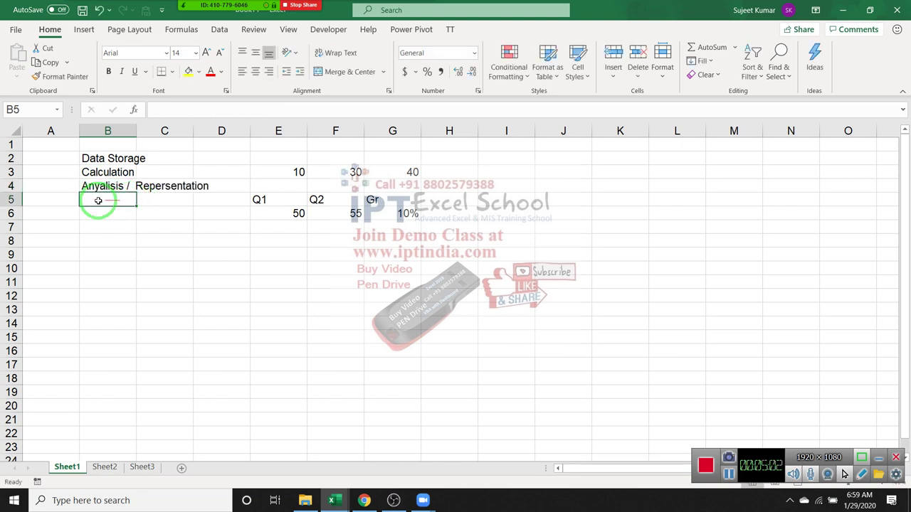
Open '5.Dashboard - Sales Performance' from the File menu's Recent list.
{"action": "scroll", "coordinate": [157, 264], "scroll_direction": "down", "scroll_amount": 4}
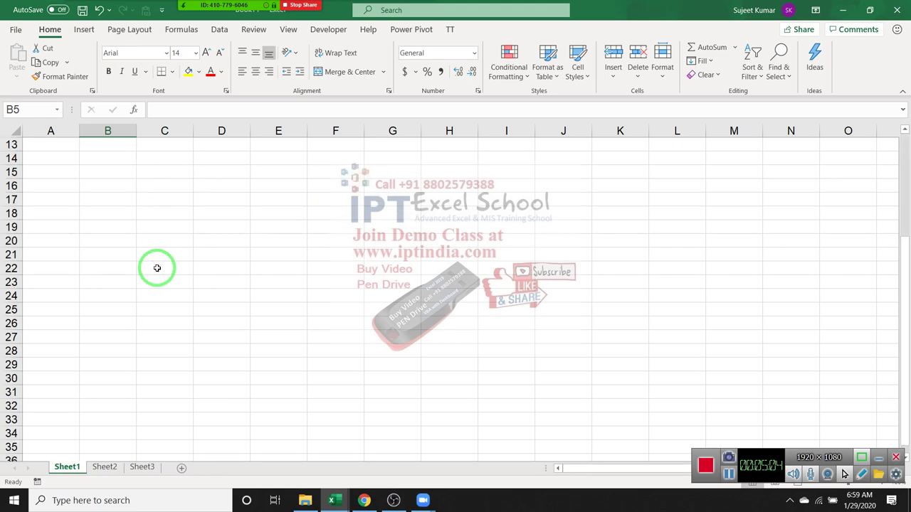
{"action": "scroll", "coordinate": [157, 266], "scroll_direction": "up", "scroll_amount": 4}
{"action": "left_click_drag", "start_coordinate": [155, 263], "coordinate": [68, 69]}
{"action": "left_click", "coordinate": [15, 30]}
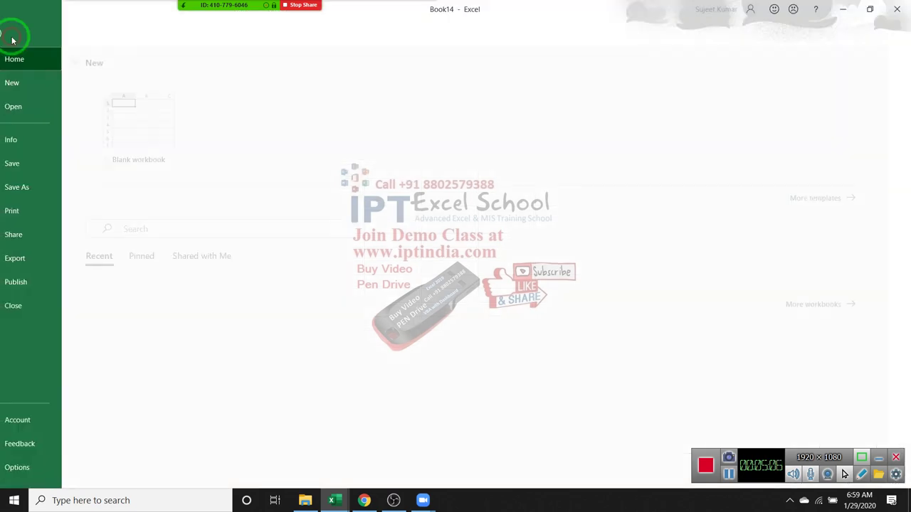
{"action": "scroll", "coordinate": [238, 244], "scroll_direction": "down", "scroll_amount": 1}
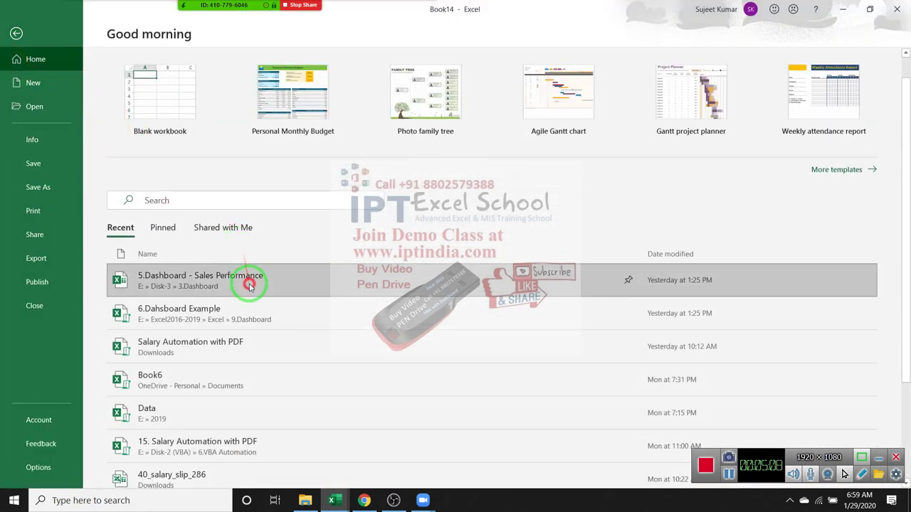
{"action": "left_click", "coordinate": [250, 281]}
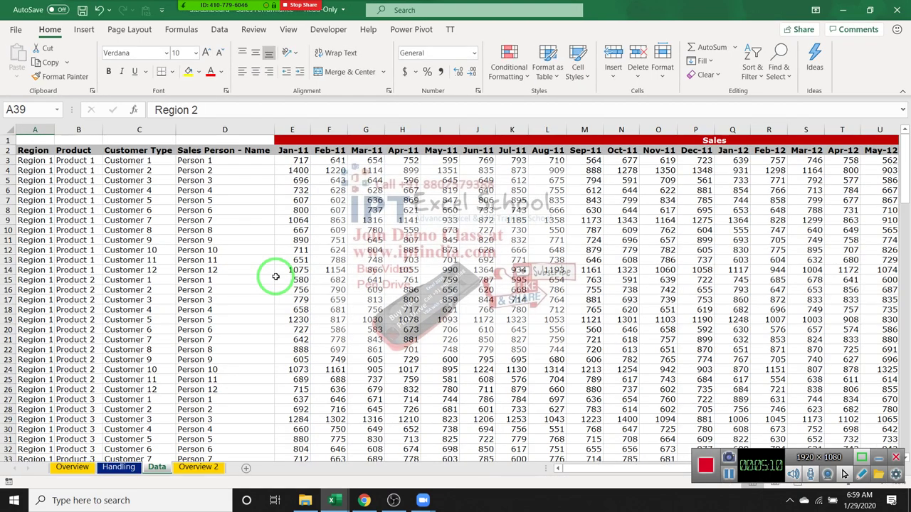
Switch to the Overview sheet and scroll through the dashboard, ending back at the top.
{"action": "left_click", "coordinate": [87, 469]}
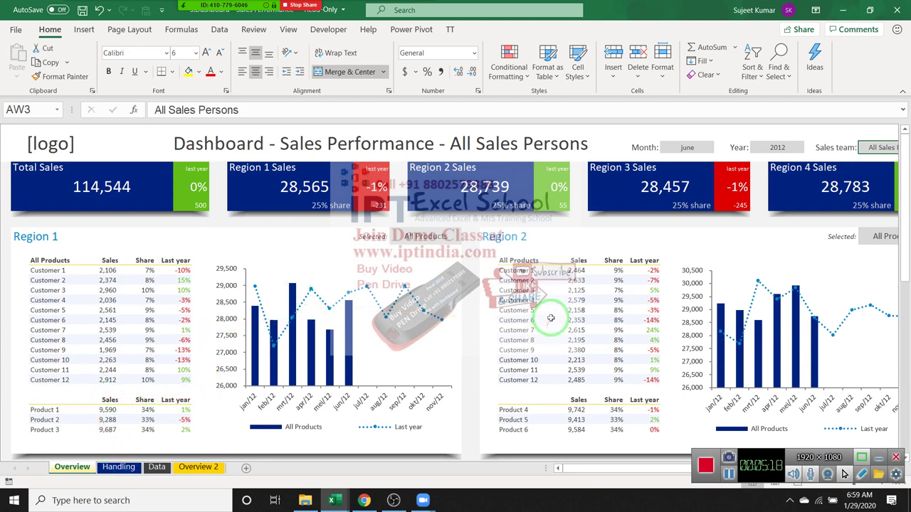
{"action": "scroll", "coordinate": [609, 172], "scroll_direction": "down", "scroll_amount": 3}
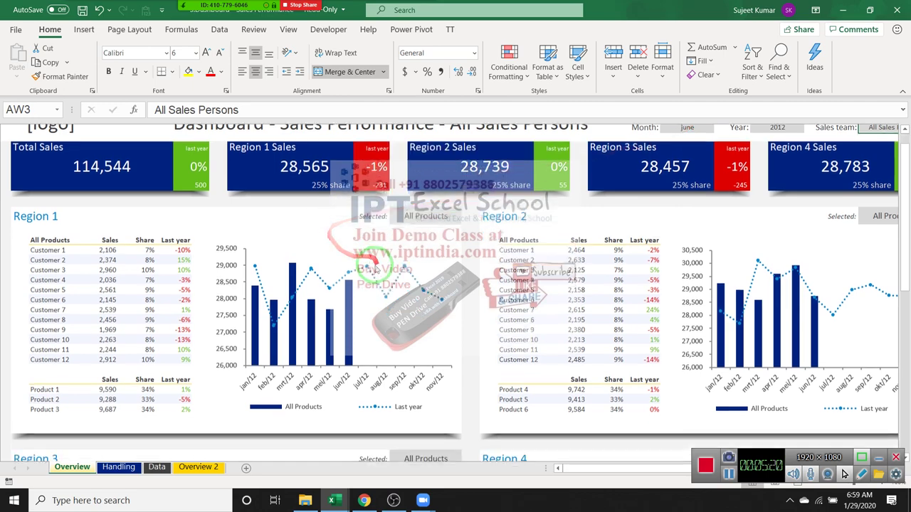
{"action": "scroll", "coordinate": [381, 265], "scroll_direction": "down", "scroll_amount": 10}
{"action": "scroll", "coordinate": [381, 264], "scroll_direction": "down", "scroll_amount": 3}
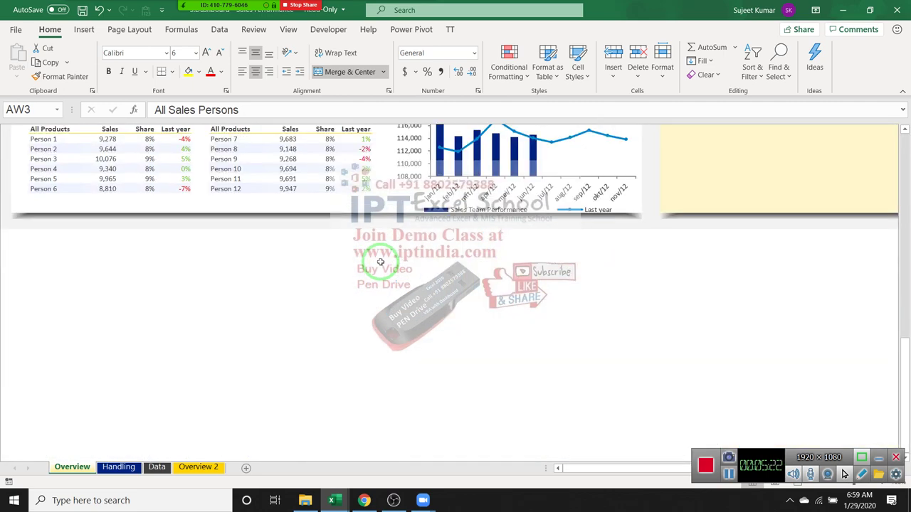
{"action": "scroll", "coordinate": [381, 262], "scroll_direction": "up", "scroll_amount": 5}
{"action": "scroll", "coordinate": [384, 263], "scroll_direction": "up", "scroll_amount": 6}
{"action": "scroll", "coordinate": [405, 264], "scroll_direction": "up", "scroll_amount": 4}
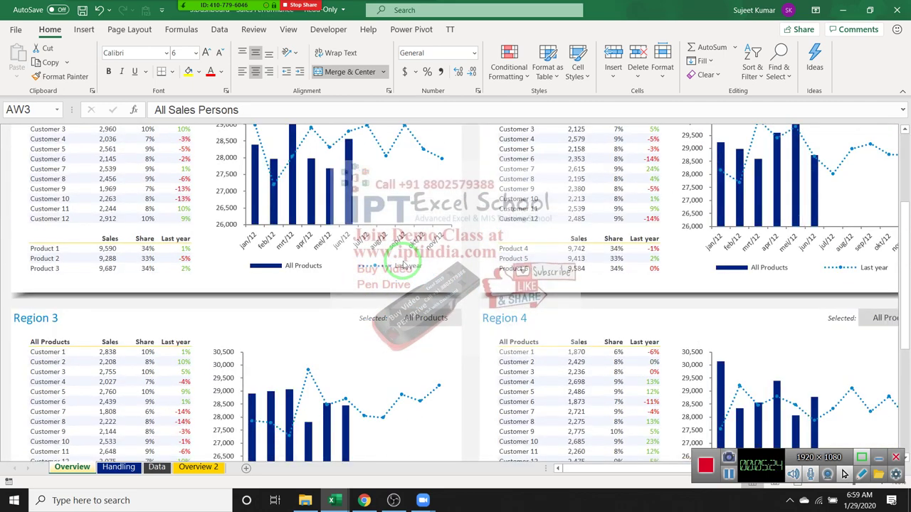
{"action": "scroll", "coordinate": [407, 265], "scroll_direction": "up", "scroll_amount": 4}
{"action": "scroll", "coordinate": [407, 260], "scroll_direction": "up", "scroll_amount": 1}
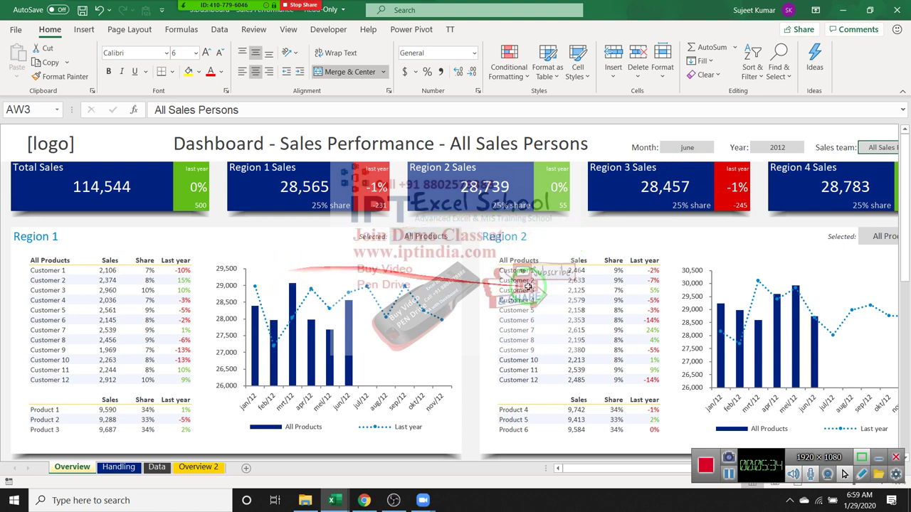
{"action": "left_click", "coordinate": [705, 146]}
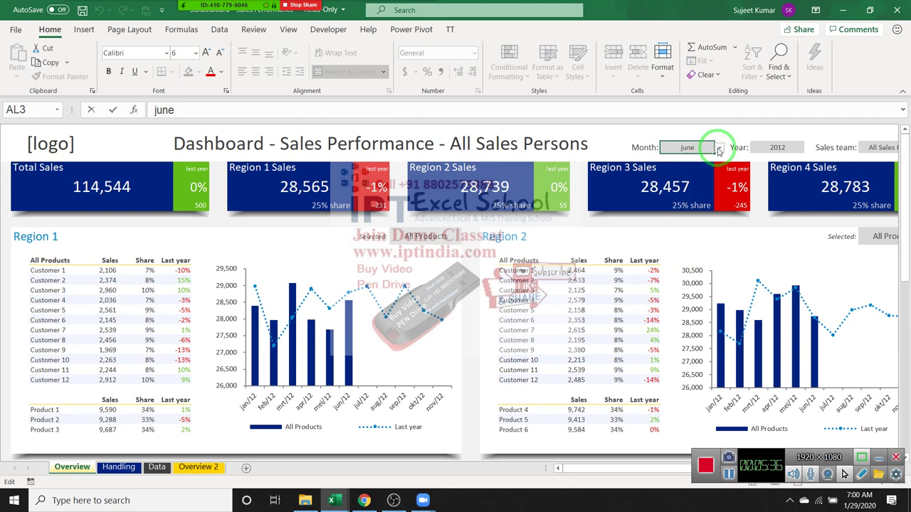
{"action": "left_click", "coordinate": [718, 148]}
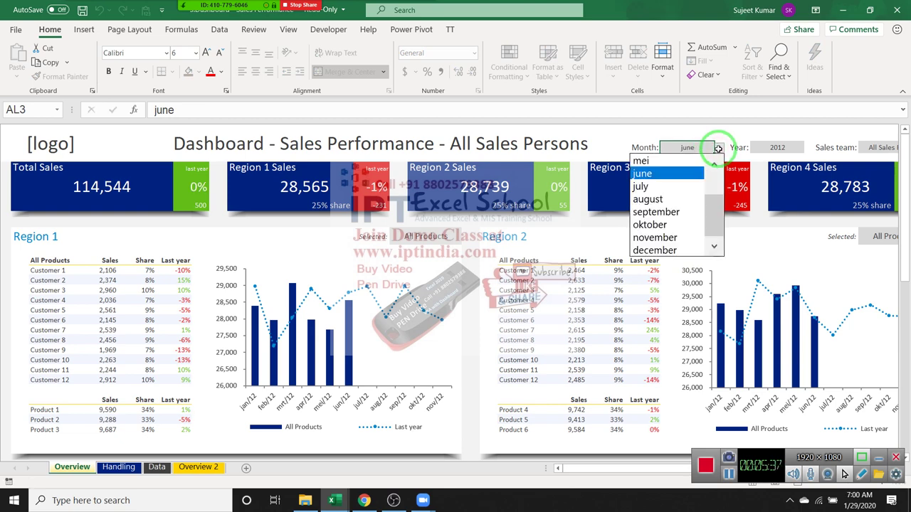
{"action": "left_click", "coordinate": [678, 187]}
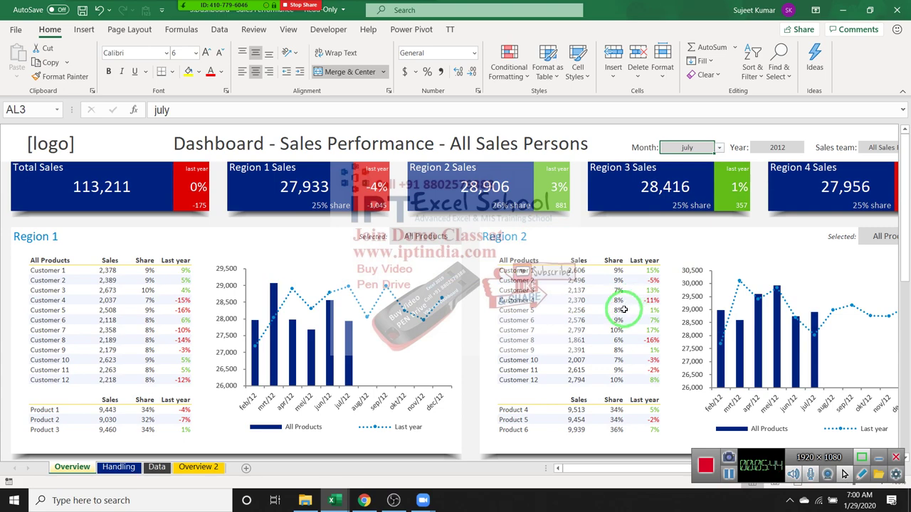
{"action": "scroll", "coordinate": [628, 303], "scroll_direction": "down", "scroll_amount": 5}
{"action": "scroll", "coordinate": [621, 311], "scroll_direction": "down", "scroll_amount": 2}
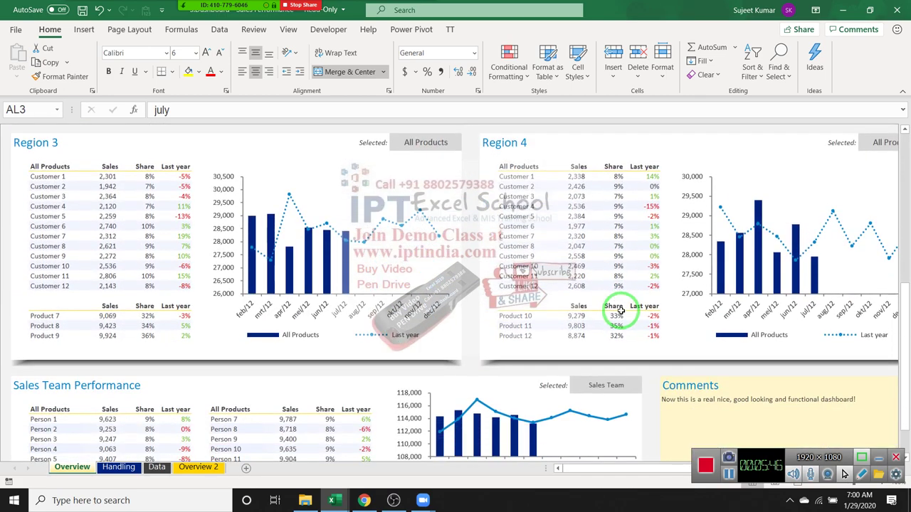
{"action": "scroll", "coordinate": [621, 311], "scroll_direction": "down", "scroll_amount": 2}
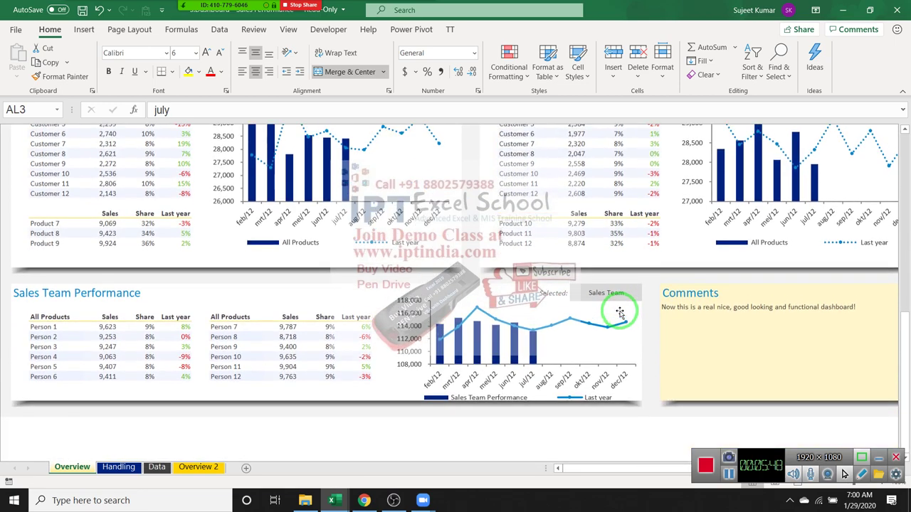
{"action": "scroll", "coordinate": [621, 313], "scroll_direction": "up", "scroll_amount": 3}
{"action": "scroll", "coordinate": [619, 311], "scroll_direction": "up", "scroll_amount": 1}
{"action": "scroll", "coordinate": [617, 308], "scroll_direction": "up", "scroll_amount": 3}
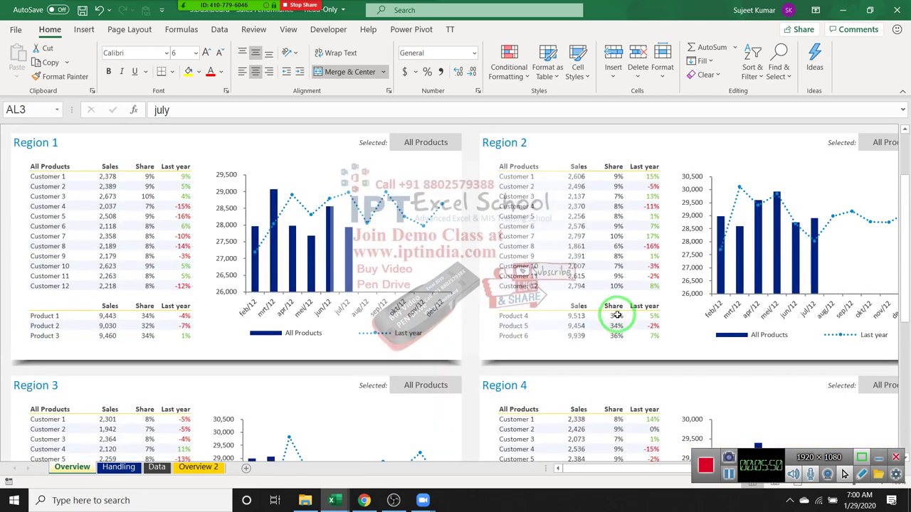
{"action": "scroll", "coordinate": [615, 307], "scroll_direction": "up", "scroll_amount": 1}
{"action": "scroll", "coordinate": [616, 307], "scroll_direction": "up", "scroll_amount": 2}
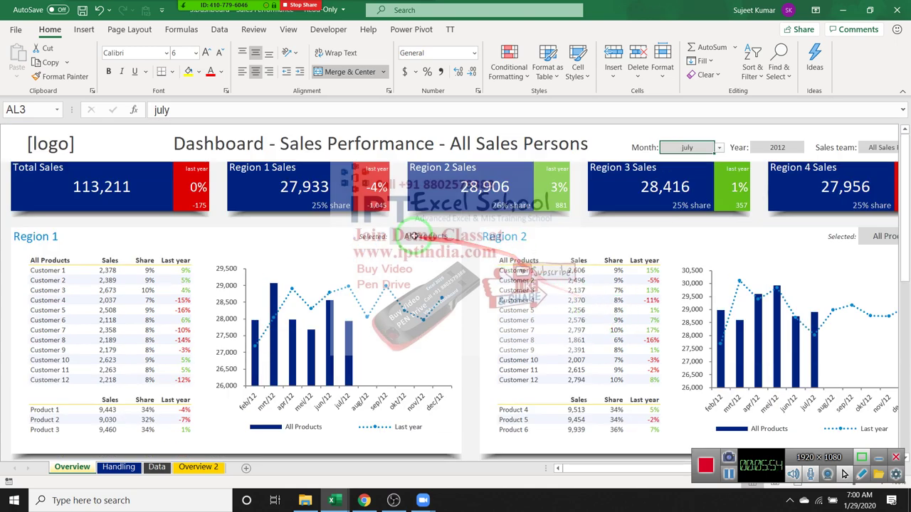
Filter Region 1 to Product 1, reset it to All Products, and minimise the dashboard.
{"action": "left_click", "coordinate": [427, 236]}
{"action": "left_click", "coordinate": [463, 238]}
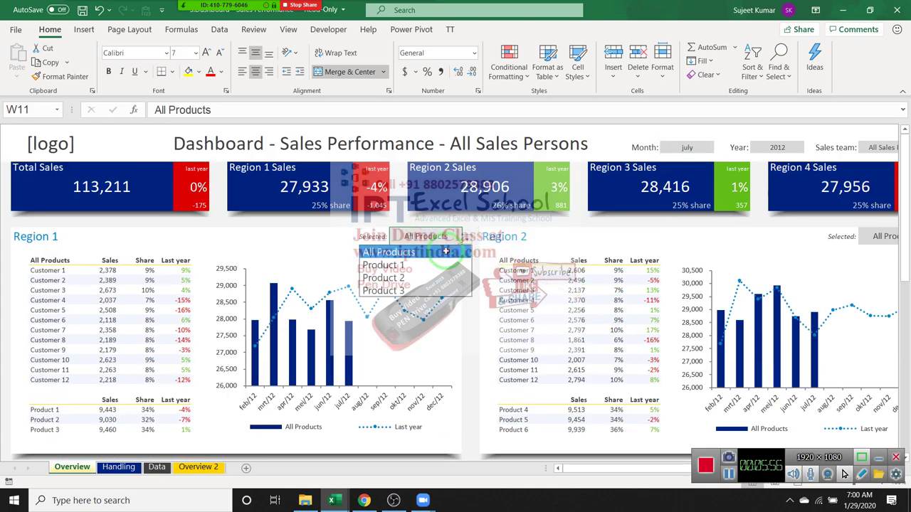
{"action": "left_click", "coordinate": [439, 266]}
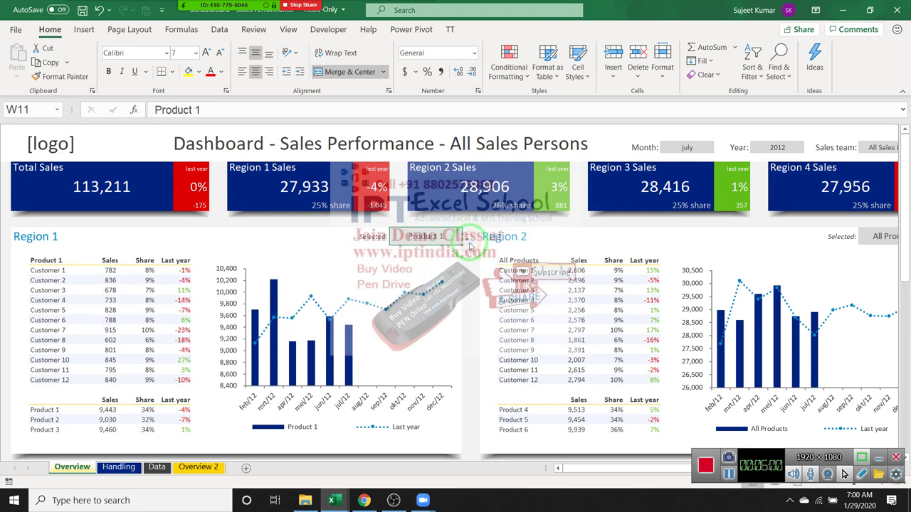
{"action": "left_click", "coordinate": [466, 237]}
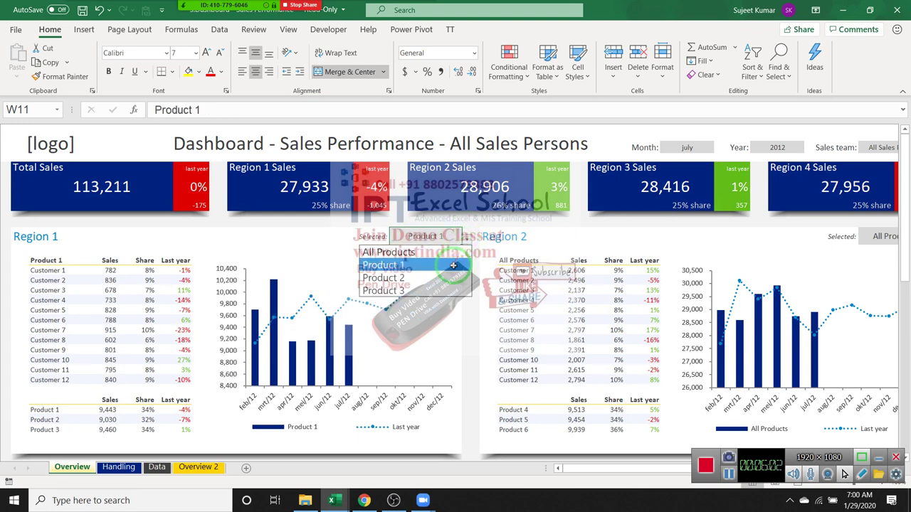
{"action": "left_click", "coordinate": [441, 252]}
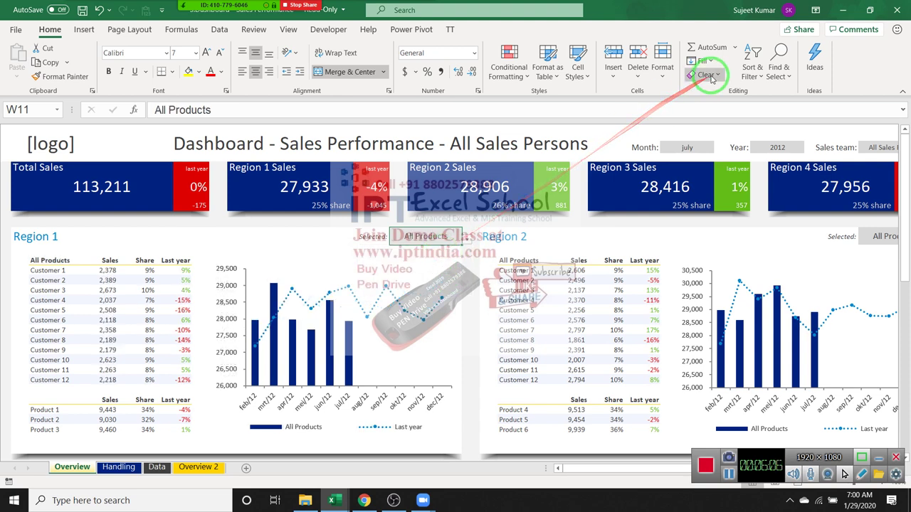
{"action": "left_click", "coordinate": [844, 11]}
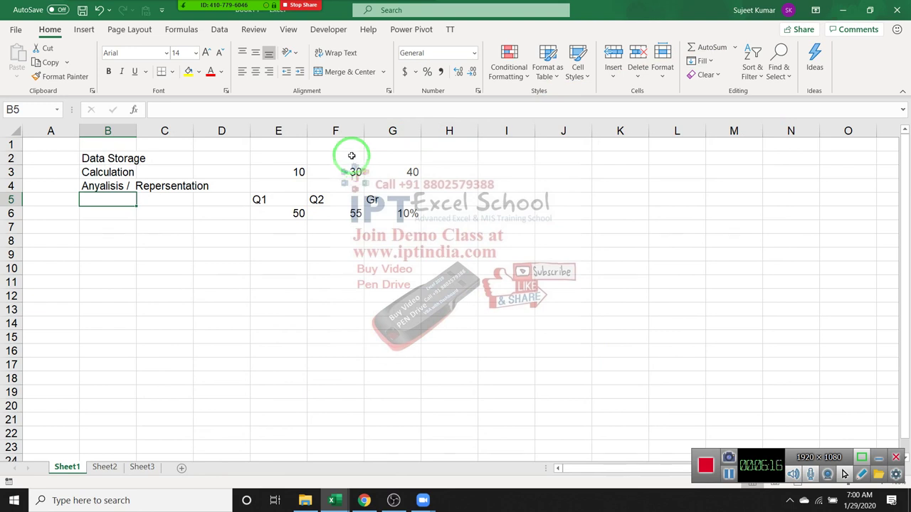
Check Zoom's audio options, enter 'sharing' in B5, and show the desktop.
{"action": "left_click", "coordinate": [106, 10]}
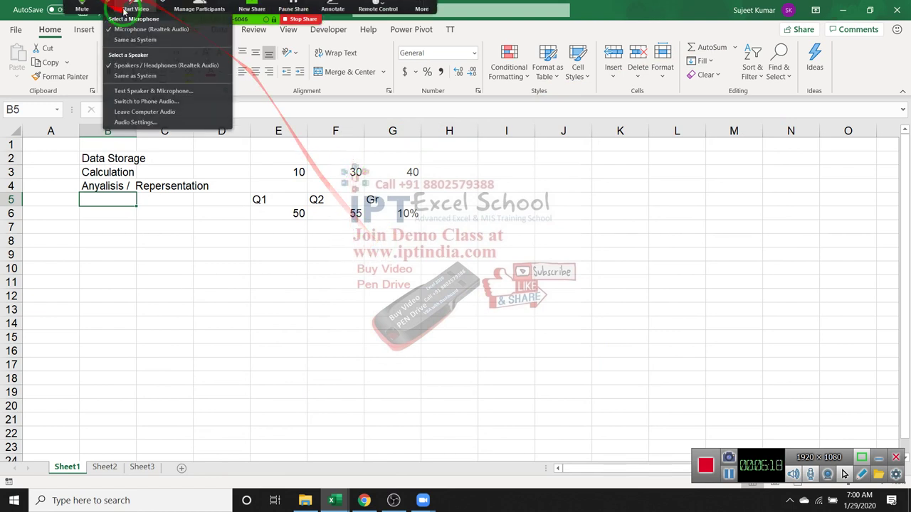
{"action": "left_click", "coordinate": [167, 201]}
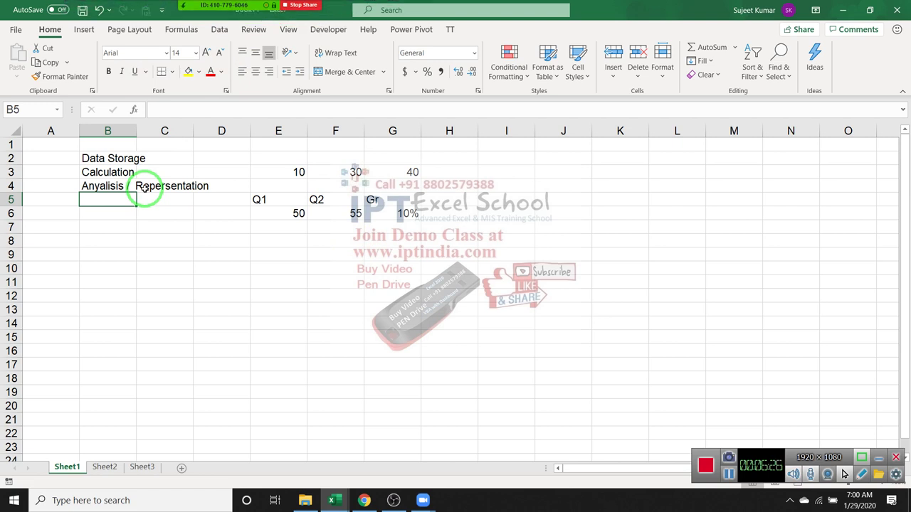
{"action": "type", "text": "s"}
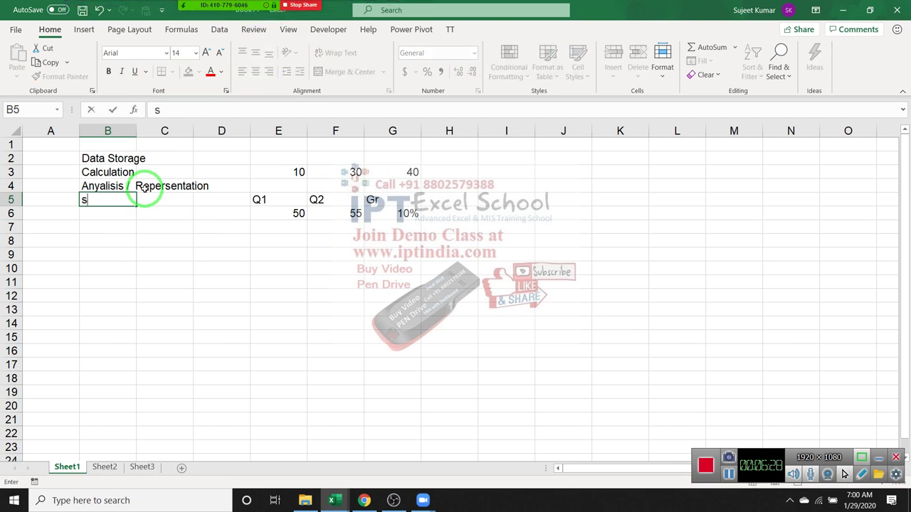
{"action": "type", "text": "haring"}
{"action": "key", "text": "Return"}
{"action": "key", "text": "Up"}
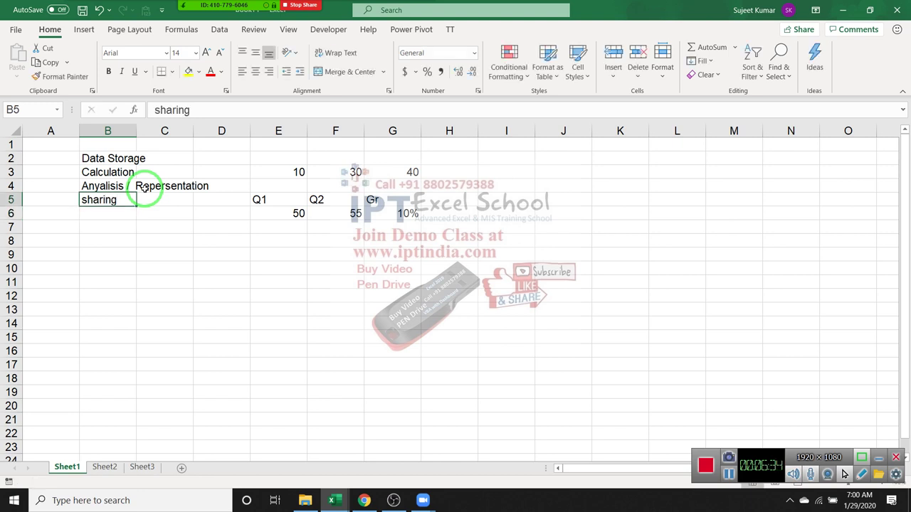
{"action": "key", "text": "super+d"}
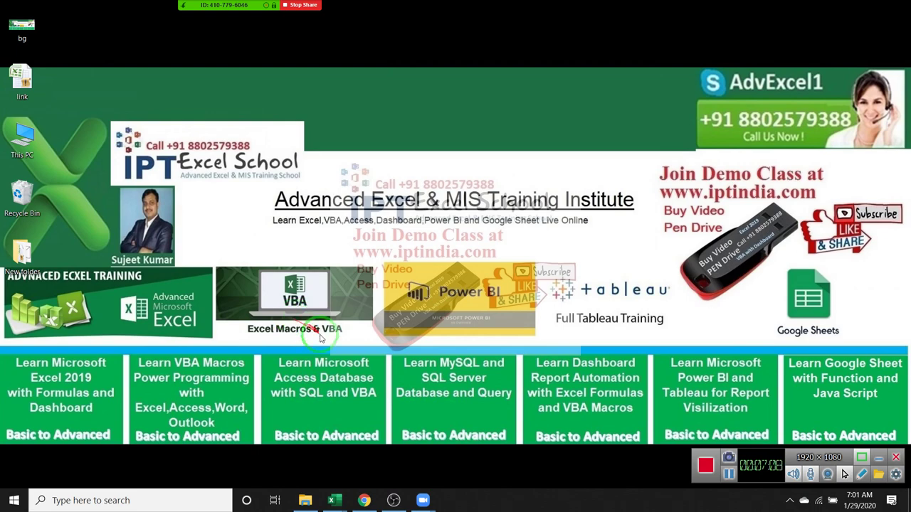
{"action": "left_click", "coordinate": [370, 504]}
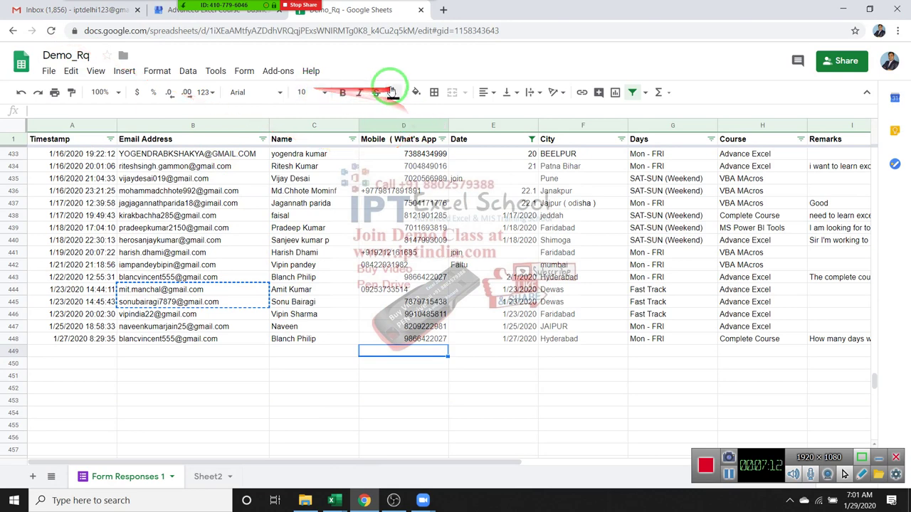
{"action": "left_click", "coordinate": [74, 11]}
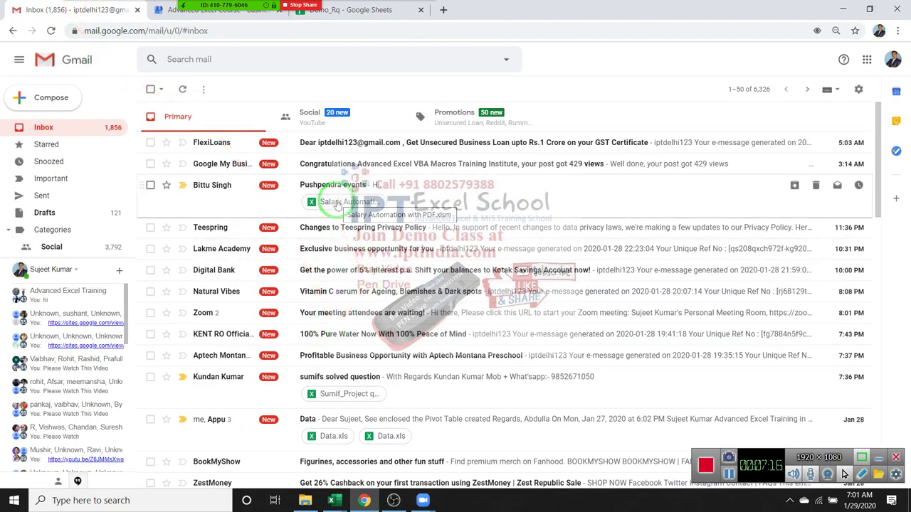
{"action": "left_click", "coordinate": [337, 203]}
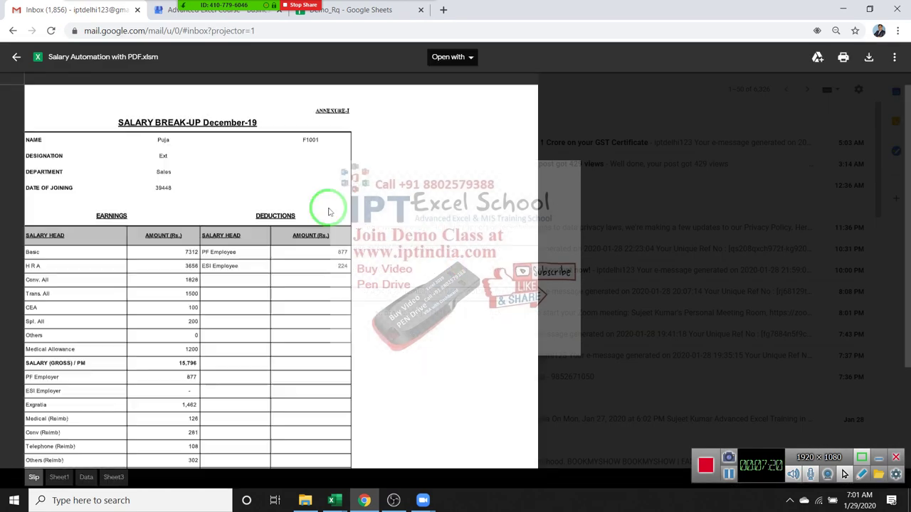
{"action": "scroll", "coordinate": [360, 394], "scroll_direction": "down", "scroll_amount": 2}
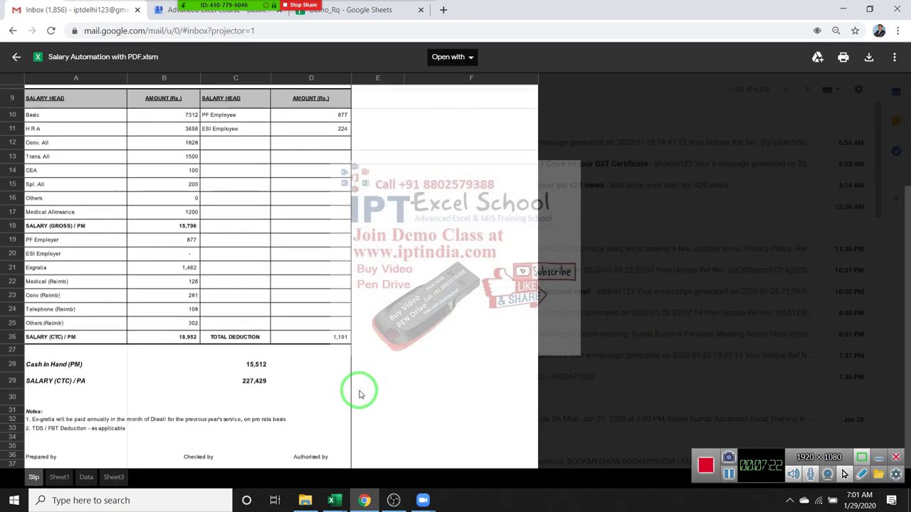
{"action": "scroll", "coordinate": [360, 394], "scroll_direction": "up", "scroll_amount": 1}
{"action": "scroll", "coordinate": [360, 393], "scroll_direction": "up", "scroll_amount": 1}
{"action": "scroll", "coordinate": [358, 391], "scroll_direction": "down", "scroll_amount": 2}
{"action": "scroll", "coordinate": [356, 388], "scroll_direction": "down", "scroll_amount": 1}
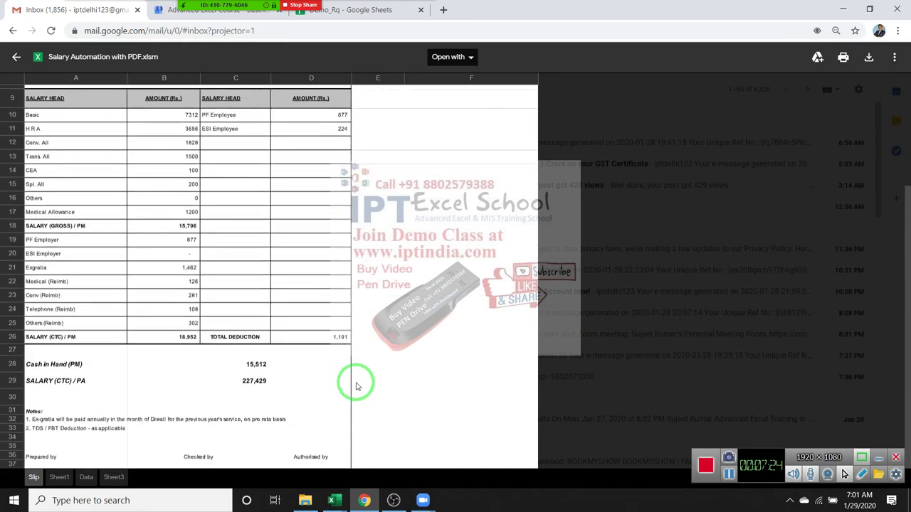
{"action": "scroll", "coordinate": [342, 356], "scroll_direction": "up", "scroll_amount": 3}
{"action": "left_click", "coordinate": [16, 61]}
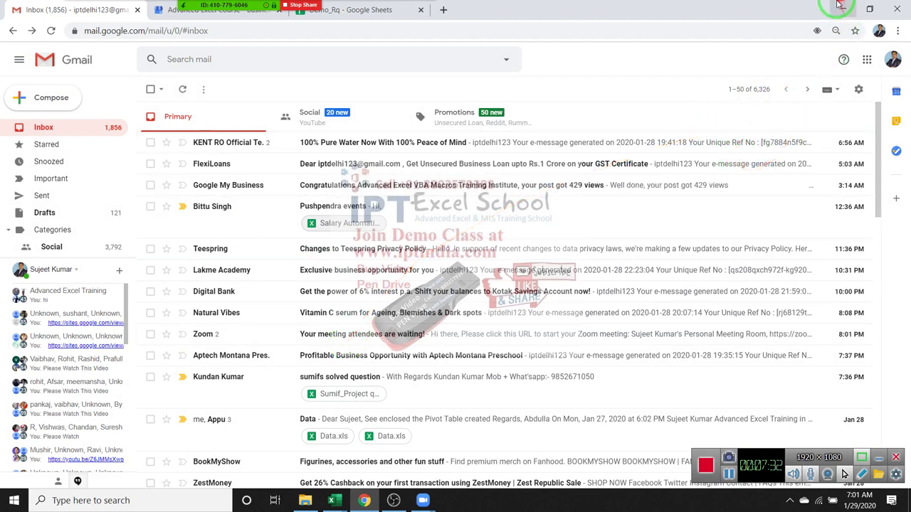
Minimise the browser and refresh the Windows desktop.
{"action": "left_click", "coordinate": [838, 6]}
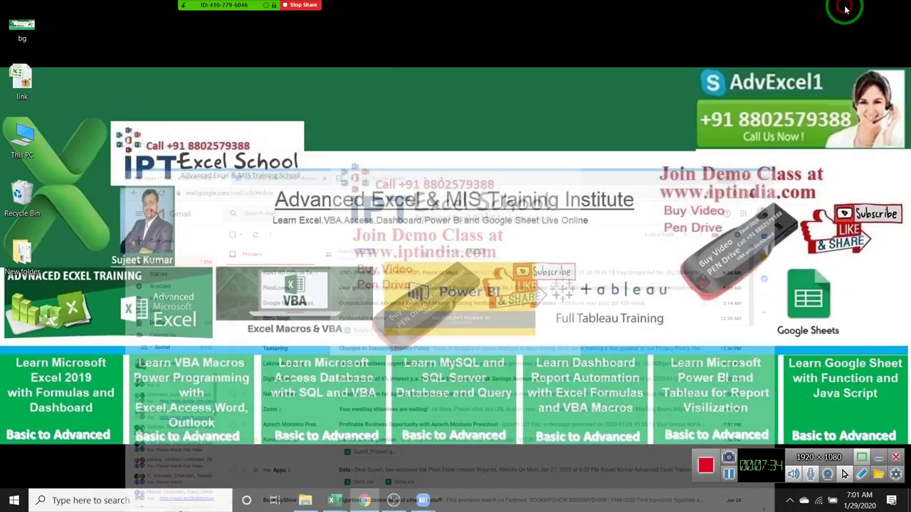
{"action": "right_click", "coordinate": [689, 91]}
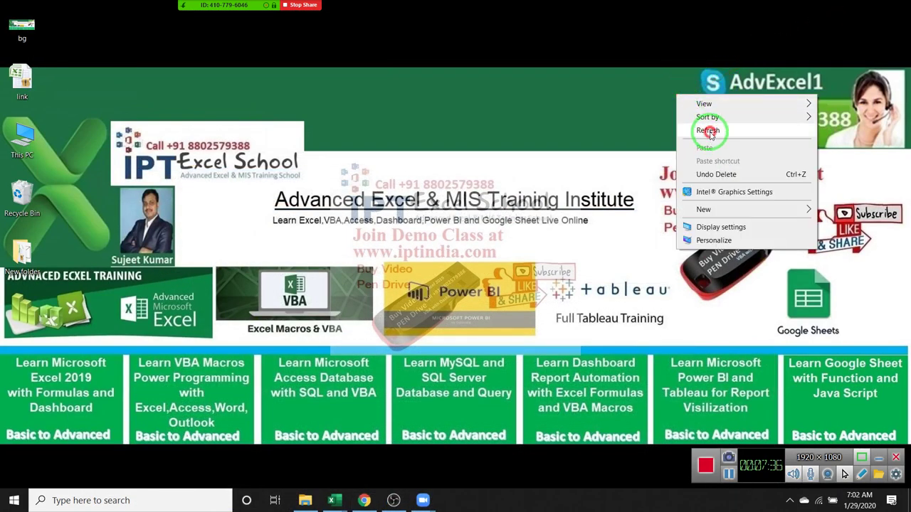
{"action": "left_click", "coordinate": [710, 131]}
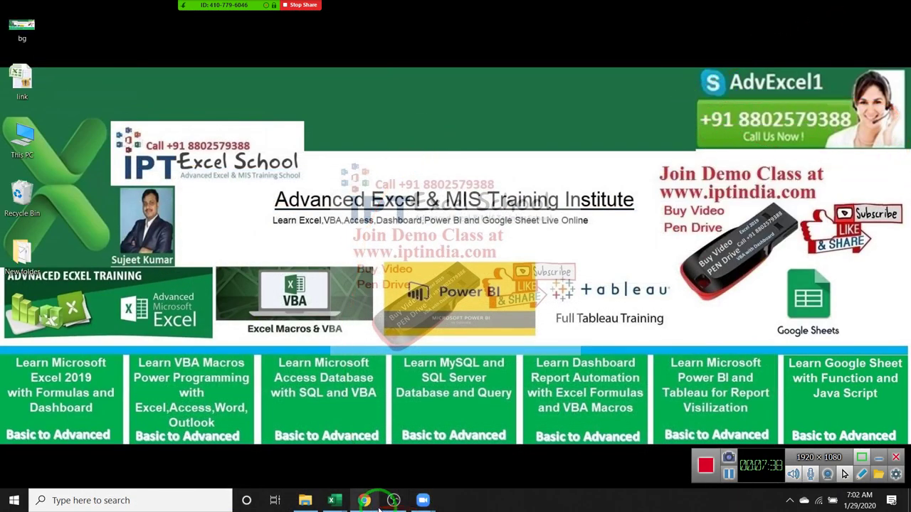
Check and close the meeting's camera options, then show previews of the open Excel windows.
{"action": "left_click", "coordinate": [162, 10]}
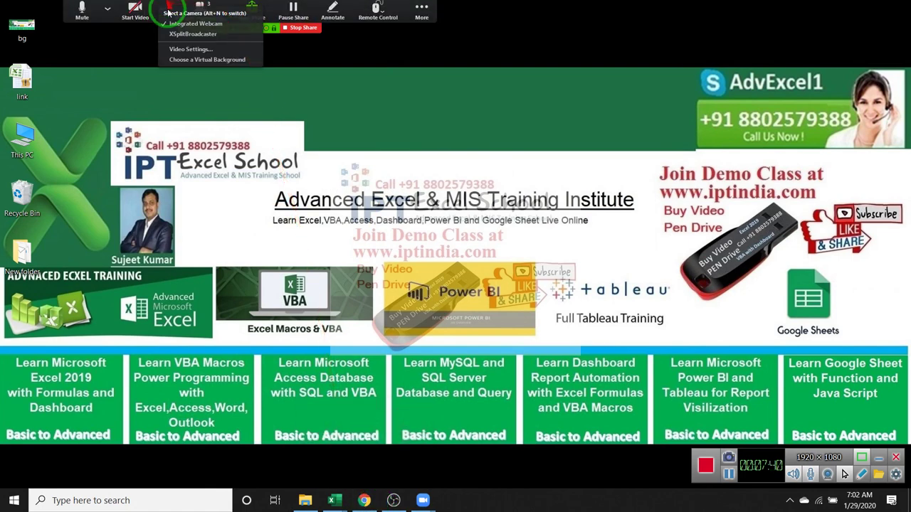
{"action": "left_click", "coordinate": [219, 143]}
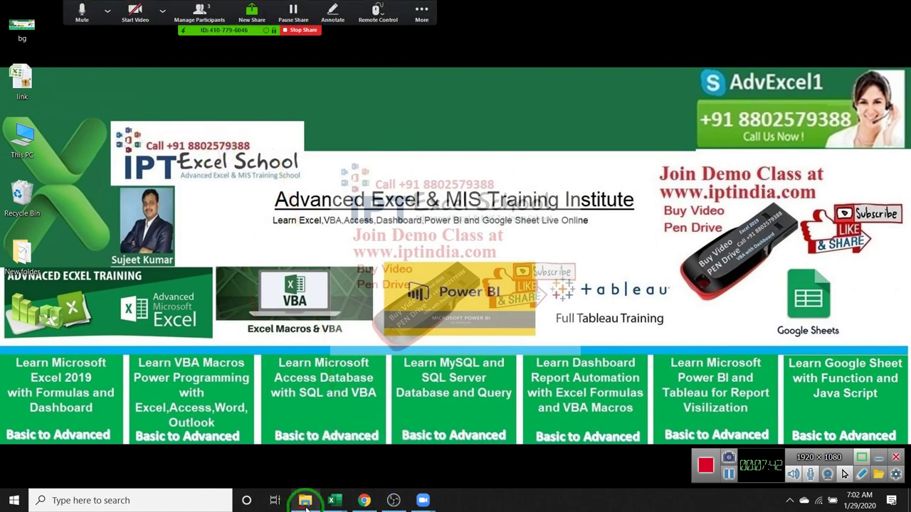
{"action": "left_click", "coordinate": [332, 501]}
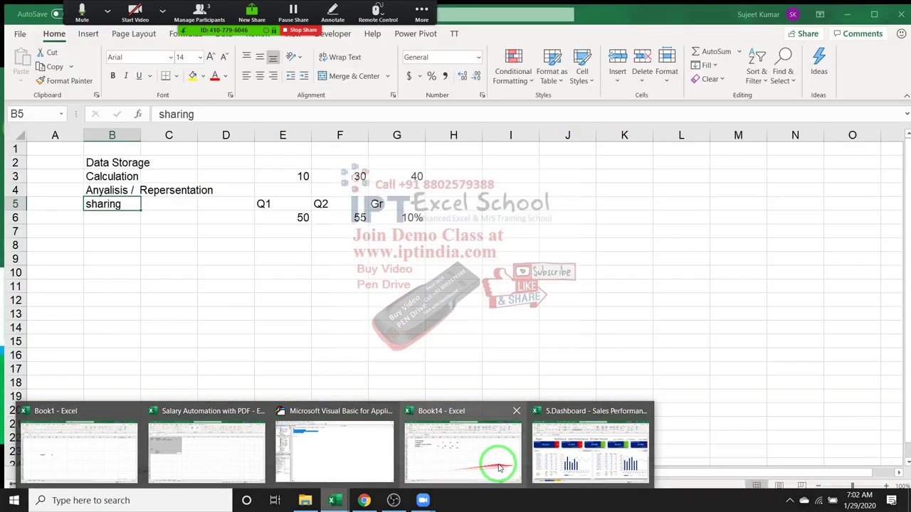
{"action": "left_click", "coordinate": [431, 463]}
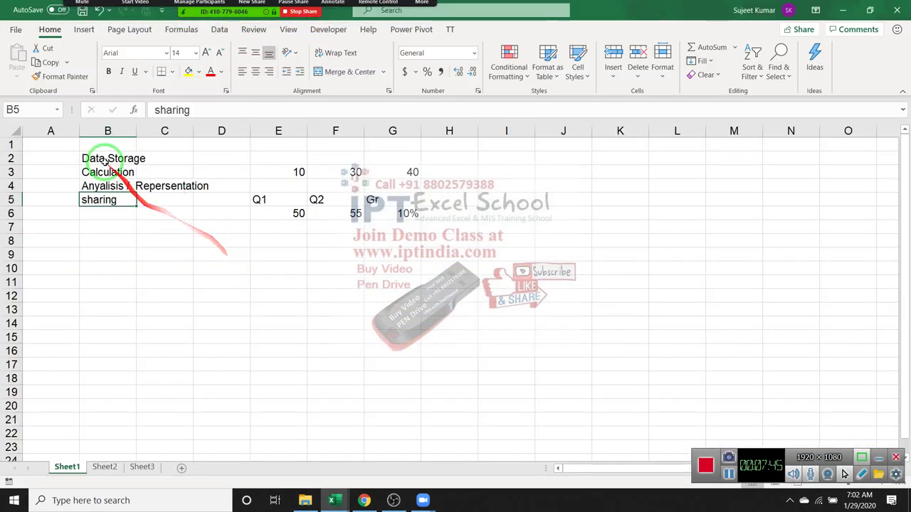
{"action": "left_click", "coordinate": [96, 157]}
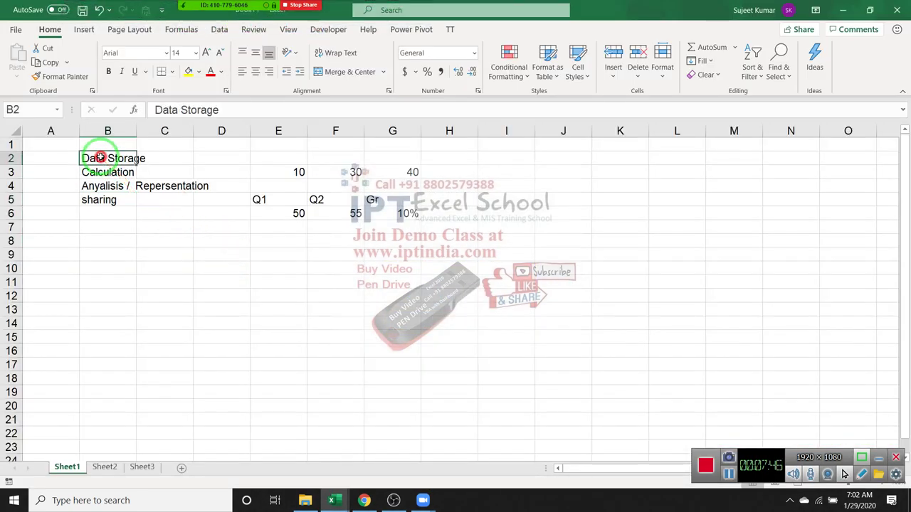
{"action": "left_click", "coordinate": [102, 173]}
{"action": "left_click", "coordinate": [101, 186]}
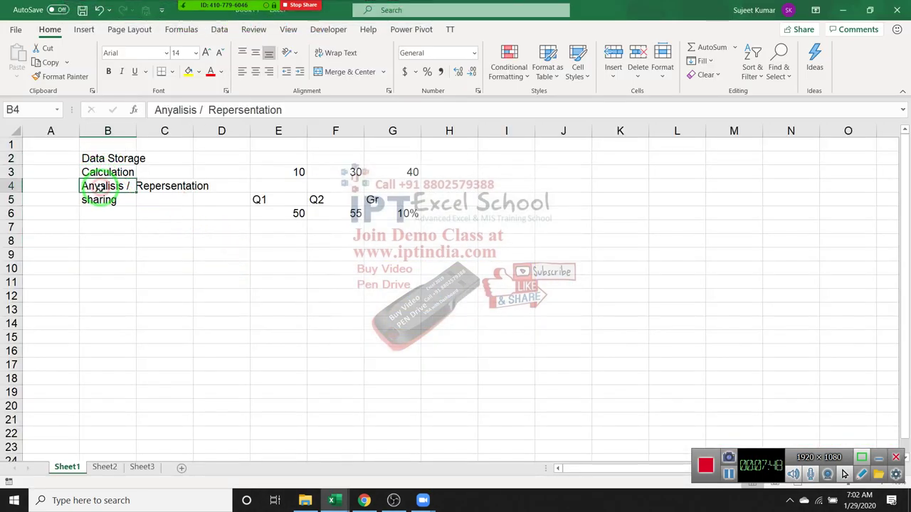
{"action": "mouse_move", "coordinate": [97, 203]}
{"action": "left_mouse_down"}
{"action": "mouse_move", "coordinate": [101, 157]}
{"action": "mouse_move", "coordinate": [97, 202]}
{"action": "left_mouse_up"}
{"action": "left_click", "coordinate": [102, 157]}
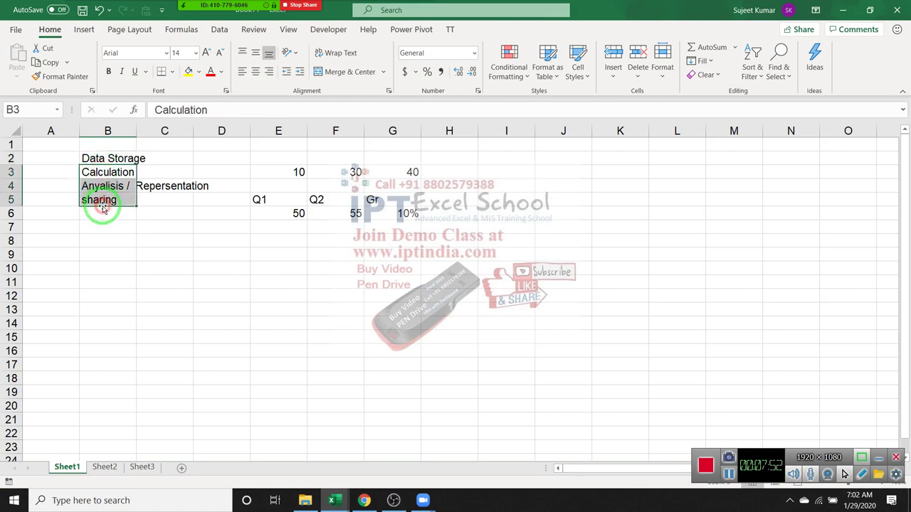
{"action": "left_click", "coordinate": [97, 203]}
{"action": "left_click", "coordinate": [100, 159]}
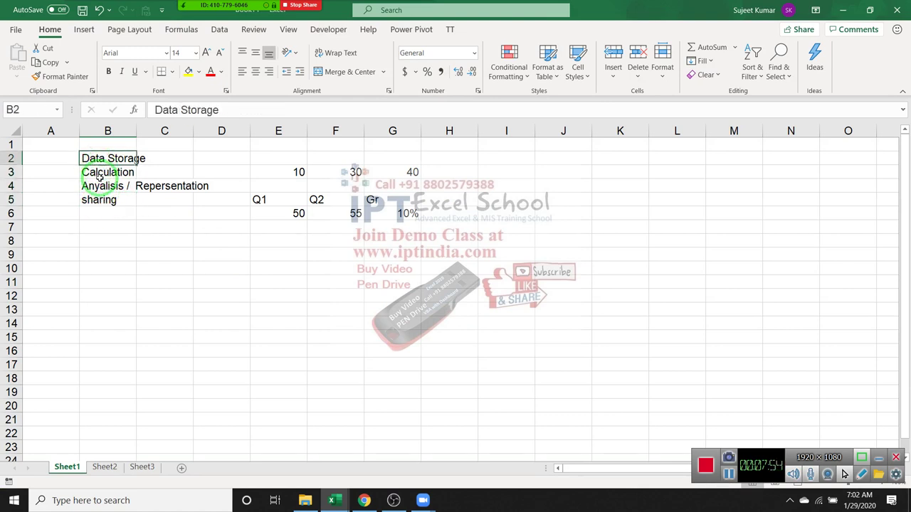
{"action": "left_click", "coordinate": [94, 173]}
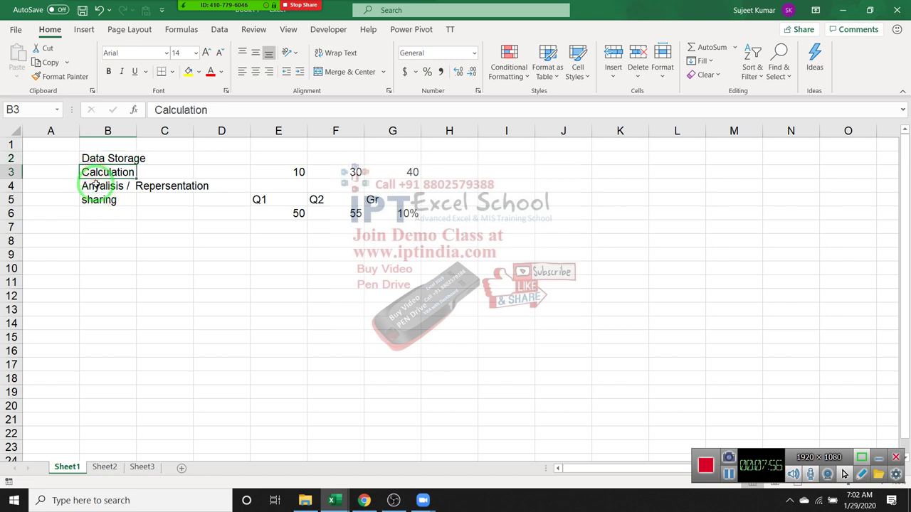
{"action": "left_click", "coordinate": [94, 185]}
{"action": "left_click", "coordinate": [104, 200]}
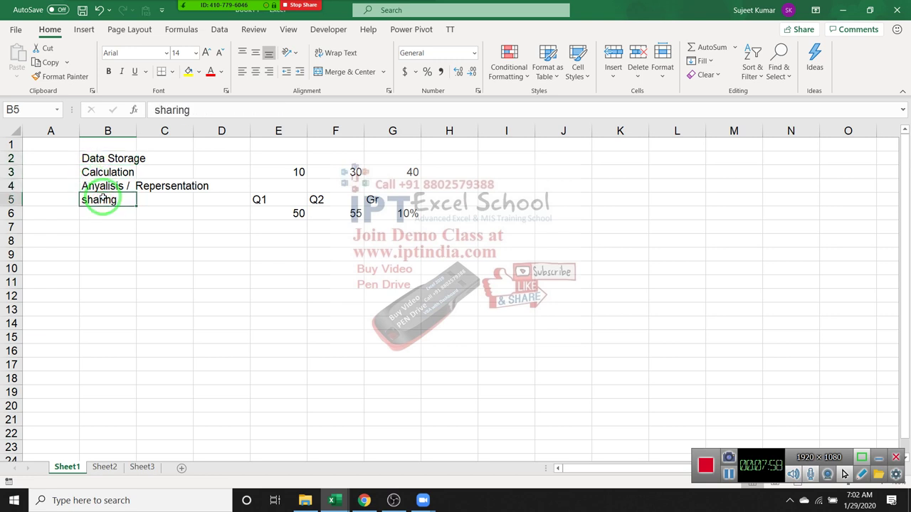
{"action": "mouse_move", "coordinate": [235, 30]}
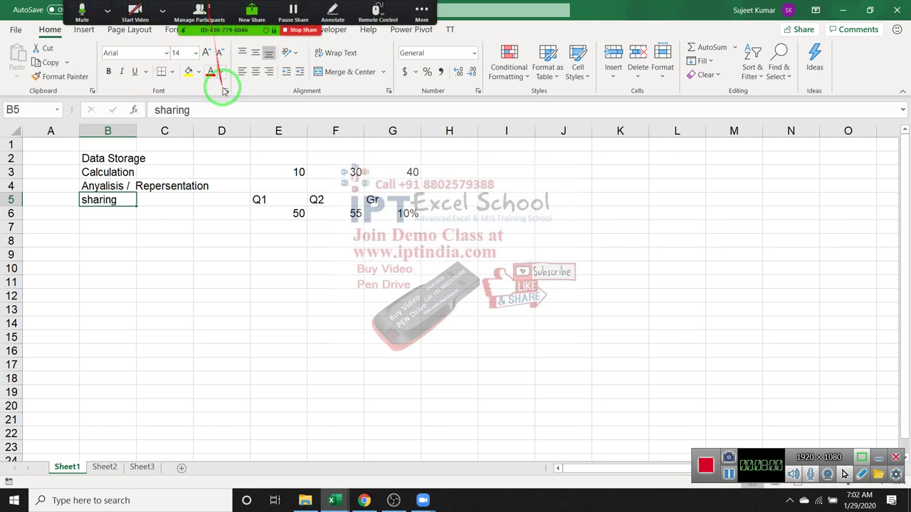
Delete all entries in A1:H9, then switch to the 5.Dashboard - Sales Performance workbook.
{"action": "left_click_drag", "start_coordinate": [65, 146], "coordinate": [452, 250]}
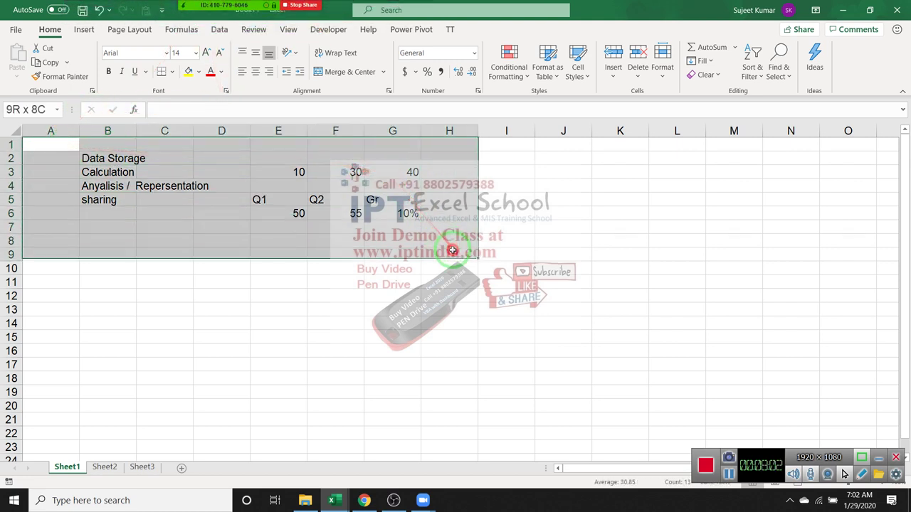
{"action": "key", "text": "Delete"}
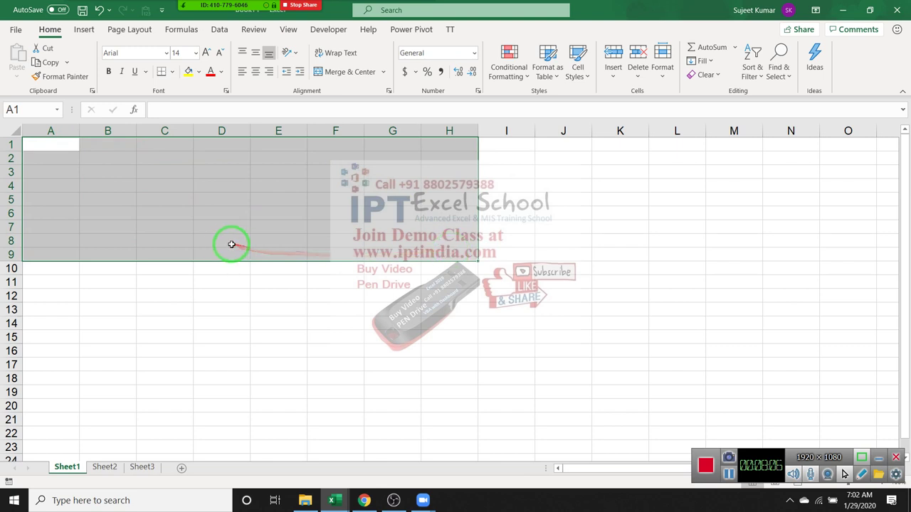
{"action": "left_click", "coordinate": [277, 194]}
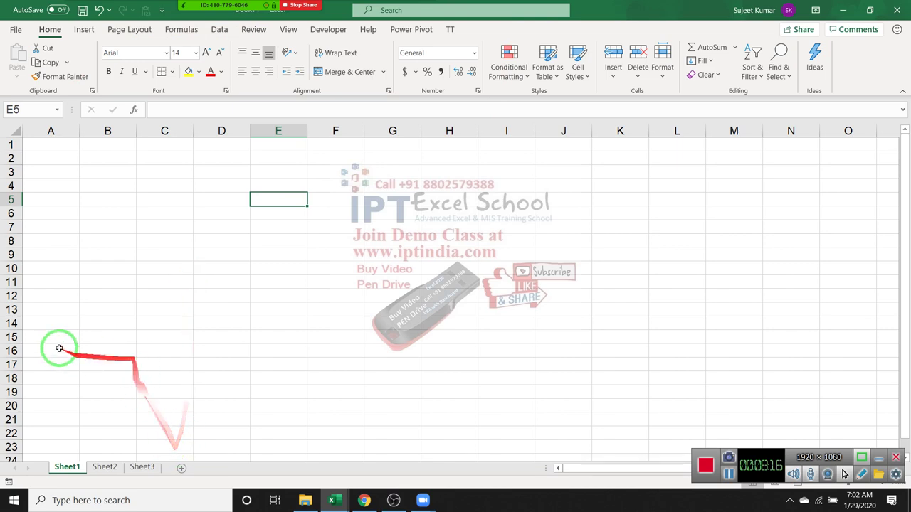
{"action": "mouse_move", "coordinate": [331, 500]}
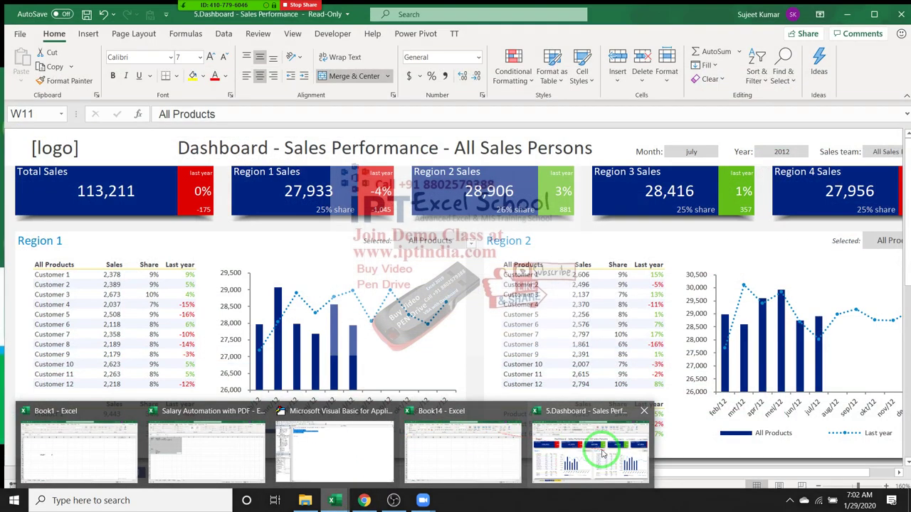
{"action": "left_click", "coordinate": [601, 454]}
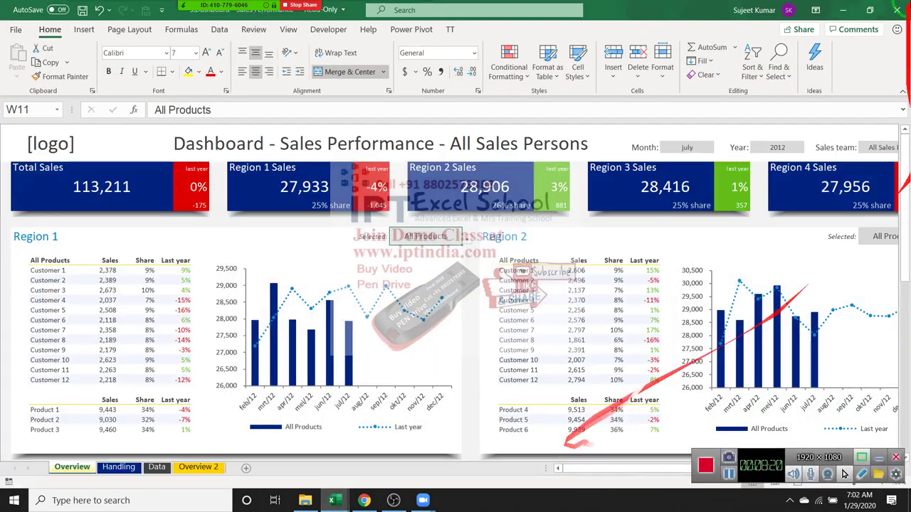
Close the dashboard workbook without saving, landing on the blank Sheet1.
{"action": "left_click", "coordinate": [898, 16]}
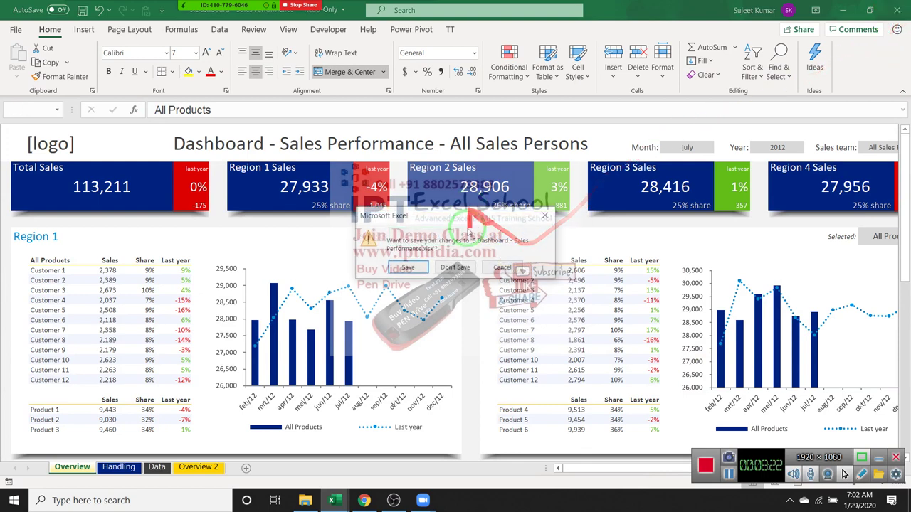
{"action": "left_click", "coordinate": [467, 266]}
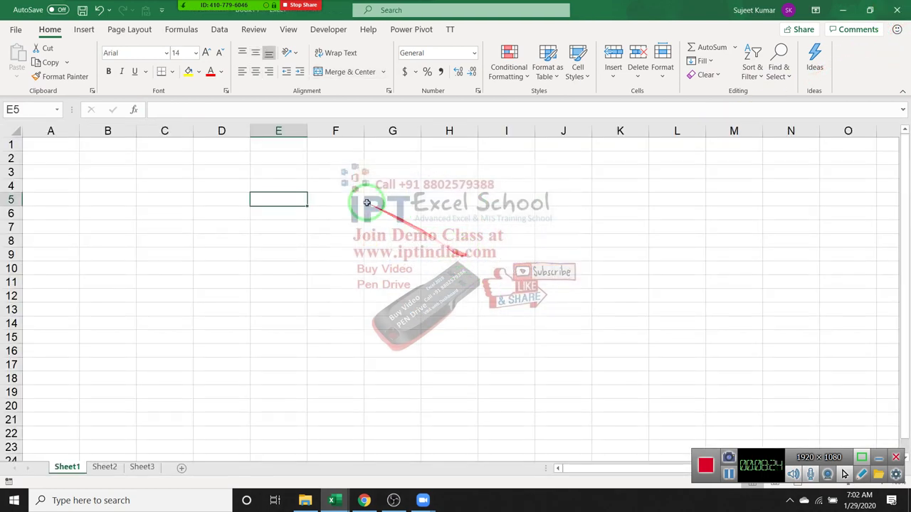
{"action": "left_click", "coordinate": [240, 159]}
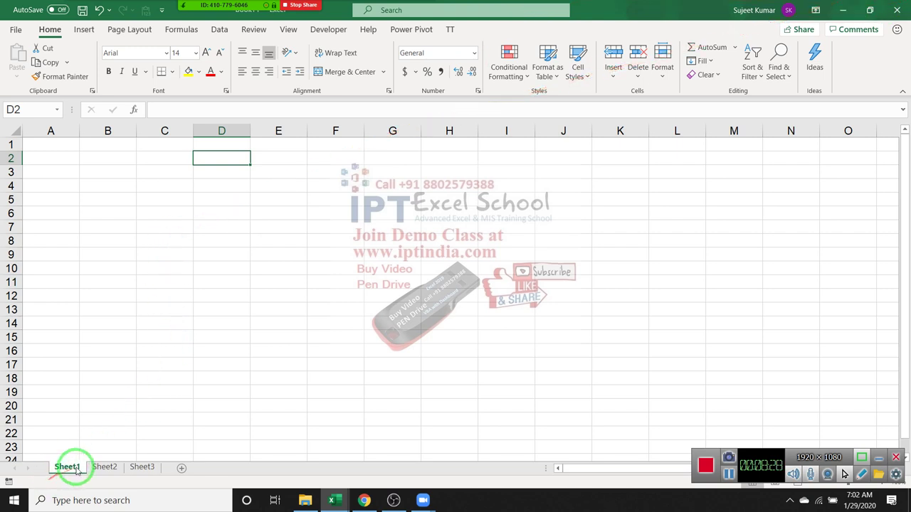
Type a number into A1, then cancel the entry so the sheet stays empty.
{"action": "left_click", "coordinate": [57, 199]}
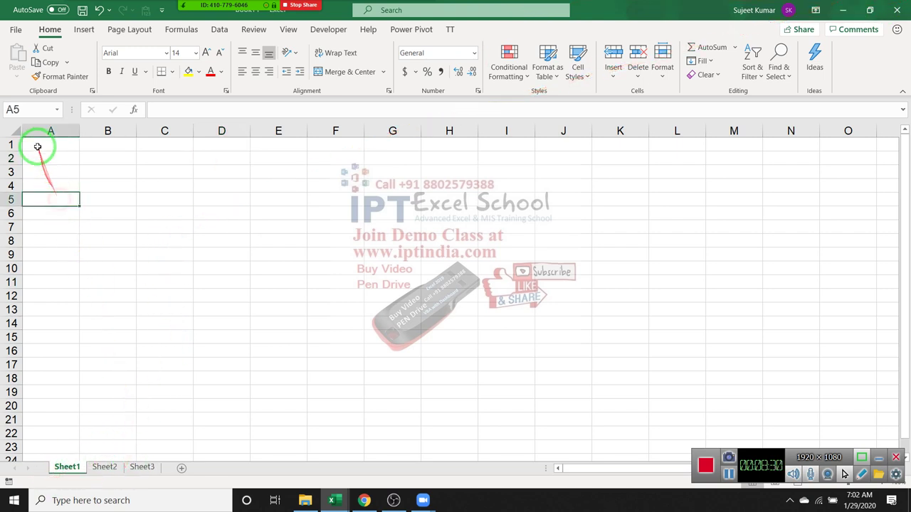
{"action": "left_click", "coordinate": [40, 134]}
{"action": "left_click", "coordinate": [10, 144]}
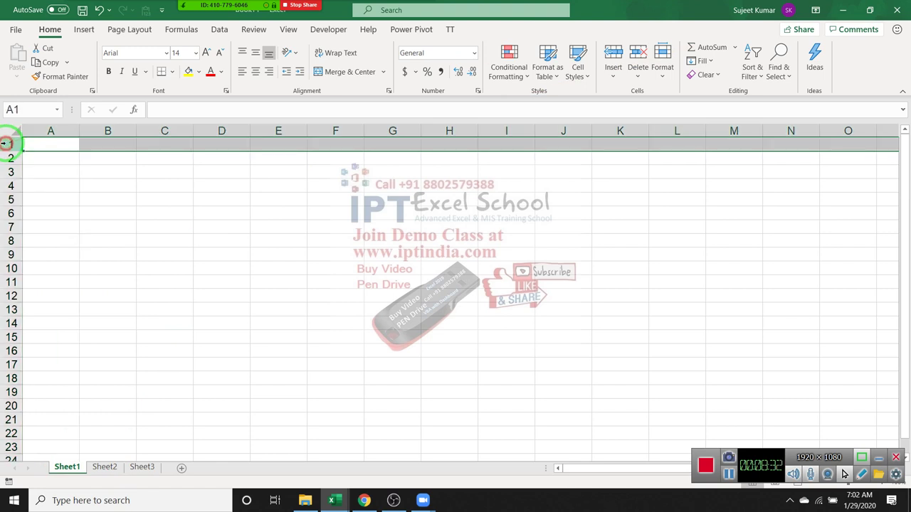
{"action": "left_click", "coordinate": [32, 145]}
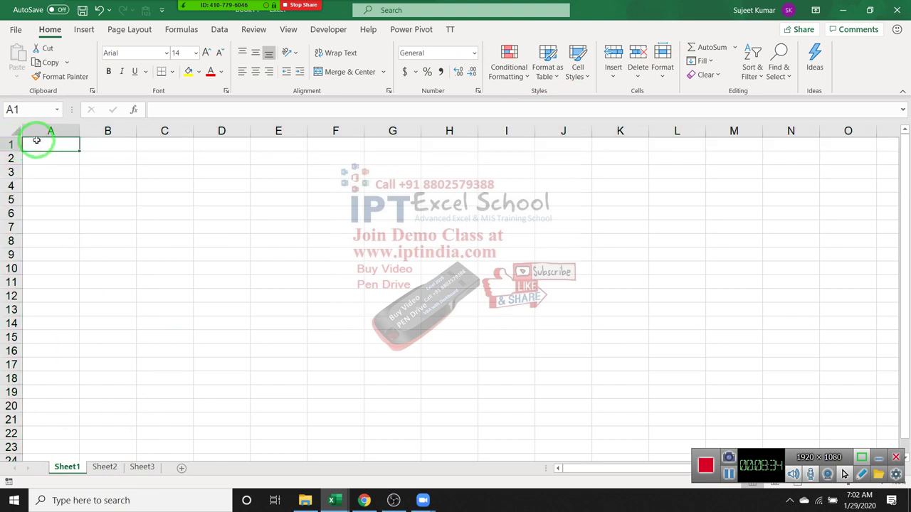
{"action": "type", "text": "1346"}
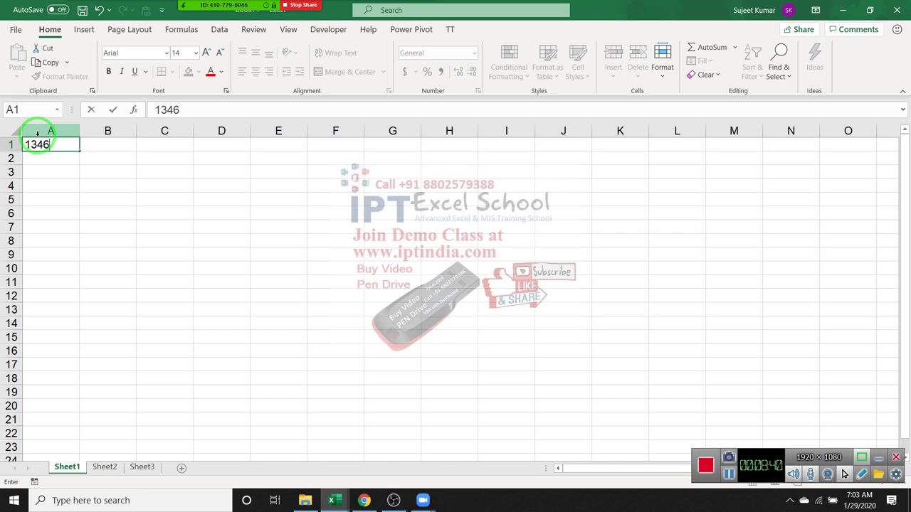
{"action": "key", "text": "Return"}
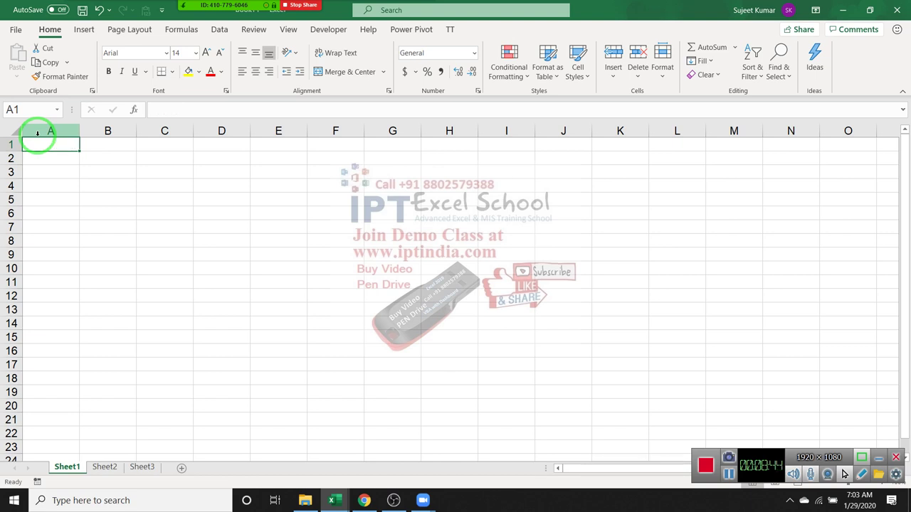
Look over the Insert tab and select several cells, ending on A1.
{"action": "left_click", "coordinate": [84, 34]}
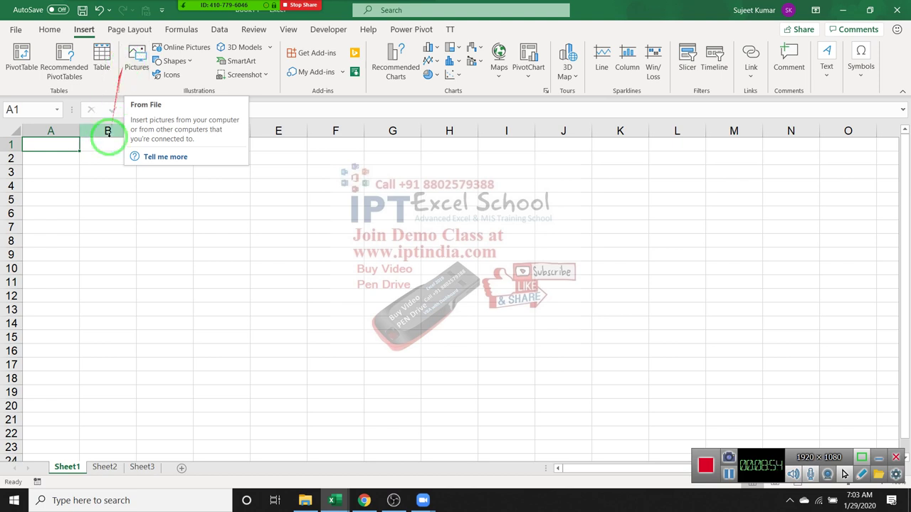
{"action": "left_click", "coordinate": [108, 184]}
{"action": "mouse_move", "coordinate": [65, 146]}
{"action": "left_mouse_down"}
{"action": "mouse_move", "coordinate": [174, 207]}
{"action": "mouse_move", "coordinate": [383, 262]}
{"action": "left_mouse_up"}
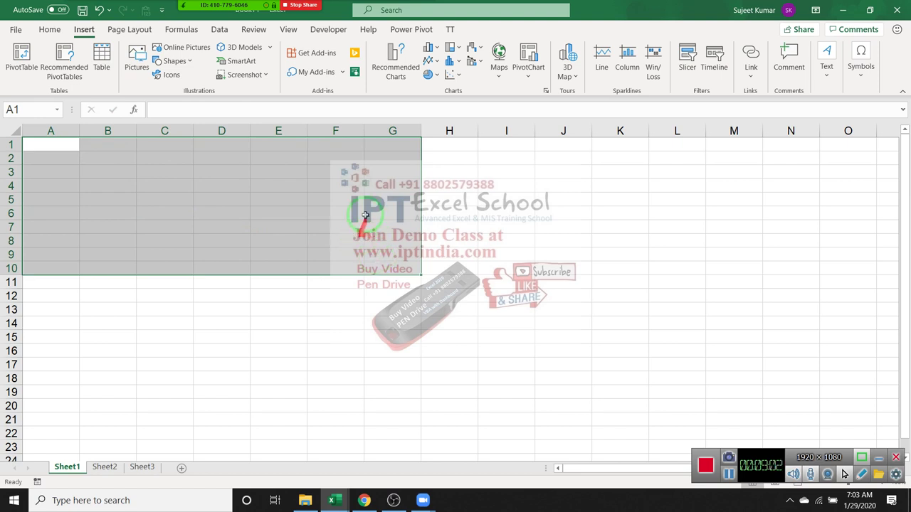
{"action": "left_click", "coordinate": [333, 198]}
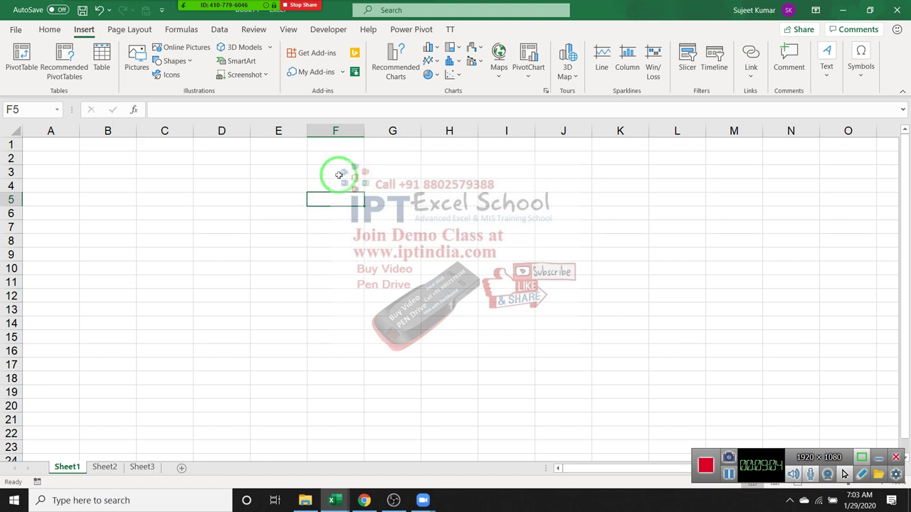
{"action": "left_click", "coordinate": [52, 135]}
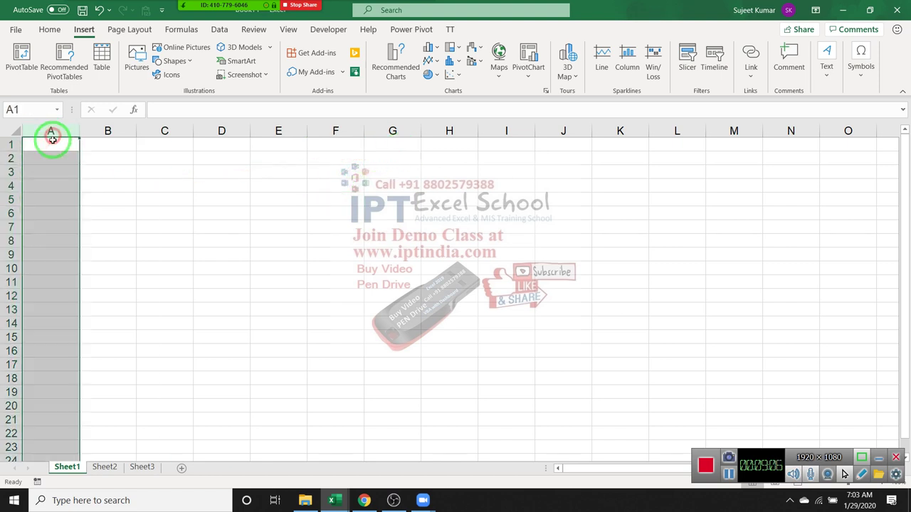
{"action": "left_click", "coordinate": [53, 145]}
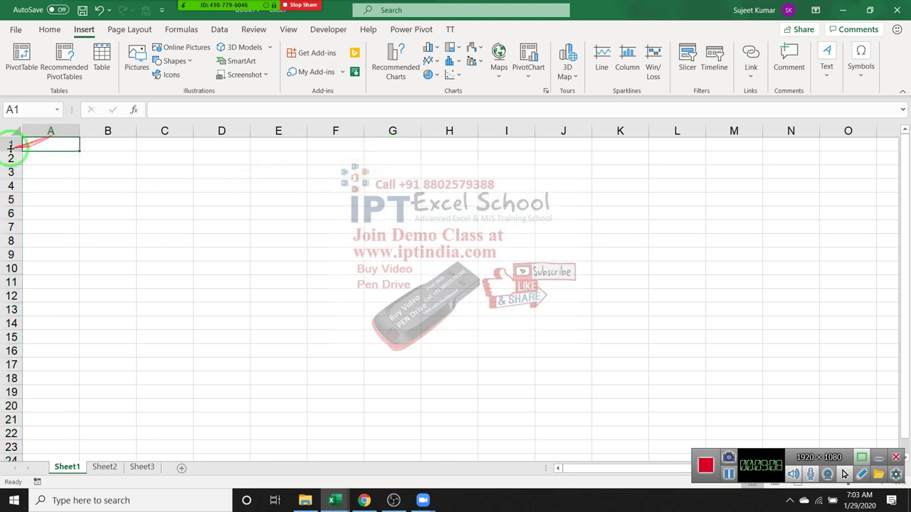
Enter =A1 in C6 so it shows 0.
{"action": "left_click", "coordinate": [176, 216]}
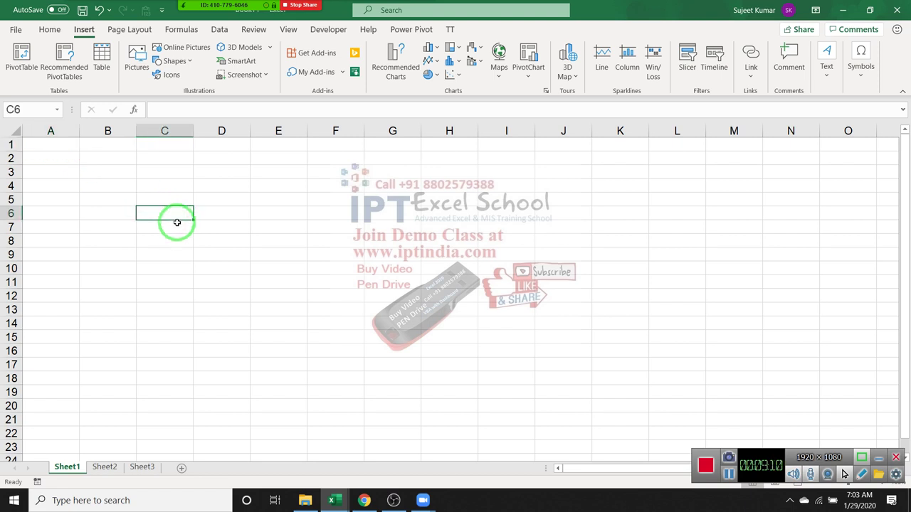
{"action": "type", "text": "="}
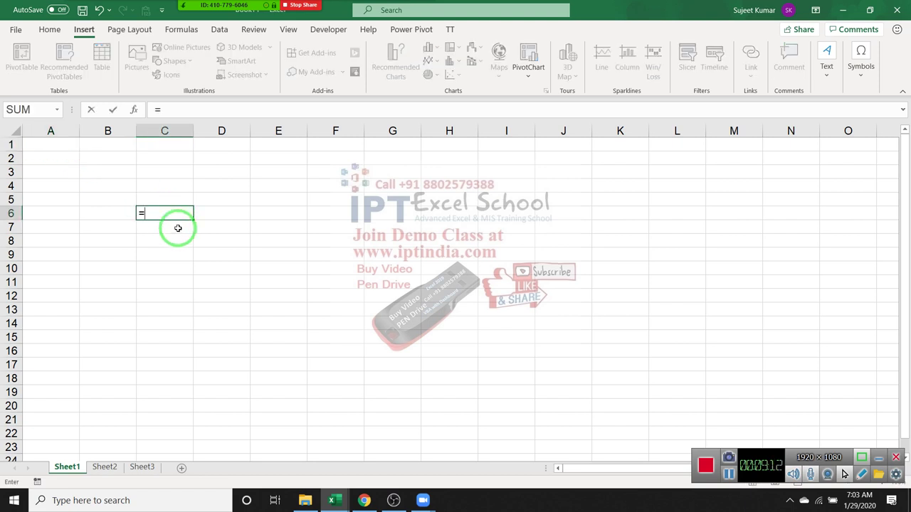
{"action": "type", "text": "a1"}
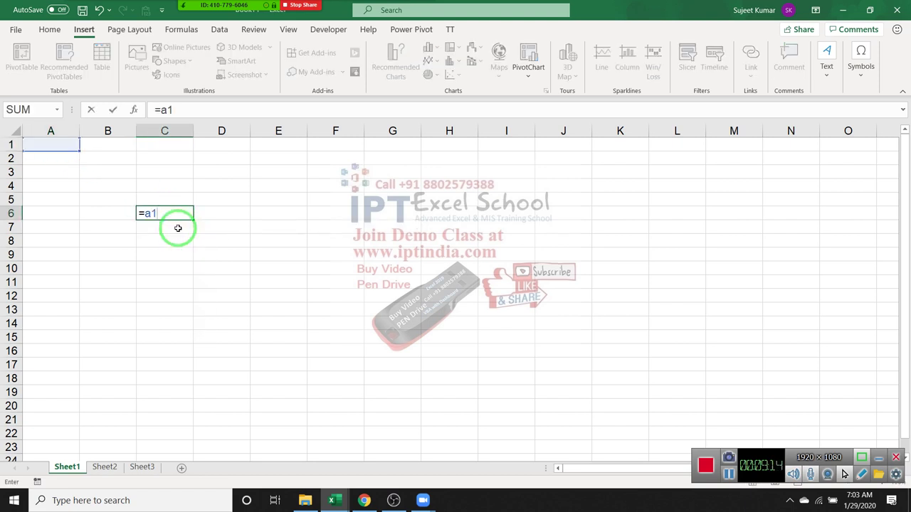
{"action": "key", "text": "Return"}
{"action": "left_click", "coordinate": [183, 214]}
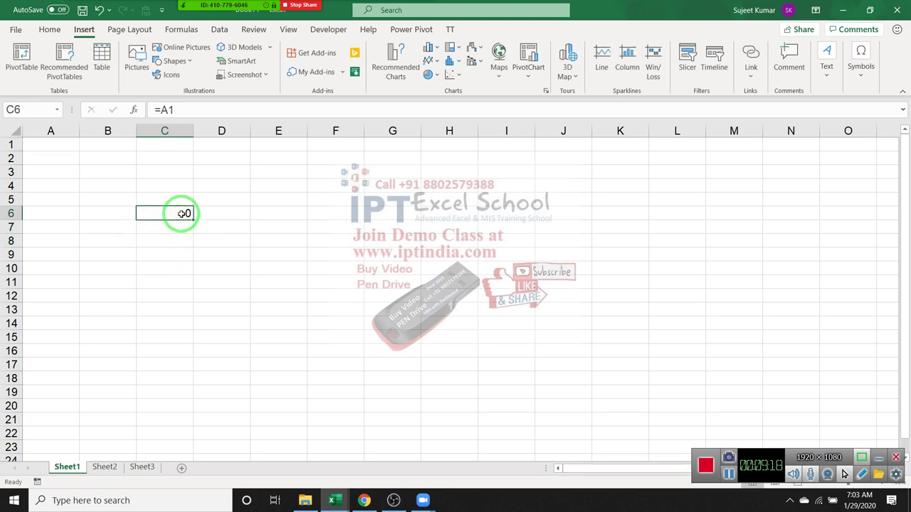
Enter =Sheet2!A1 in C7 and review the C6 and C7 formulas.
{"action": "left_click", "coordinate": [181, 234]}
{"action": "type", "text": "="}
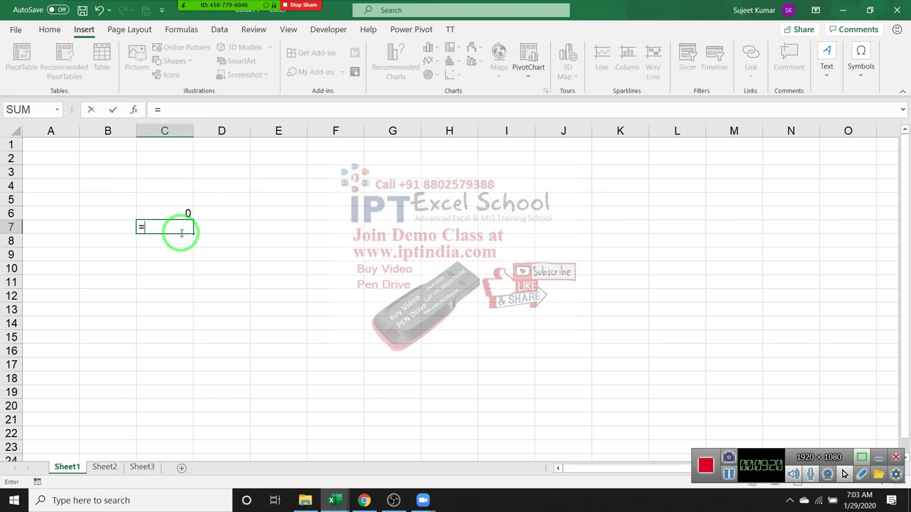
{"action": "type", "text": "shet"}
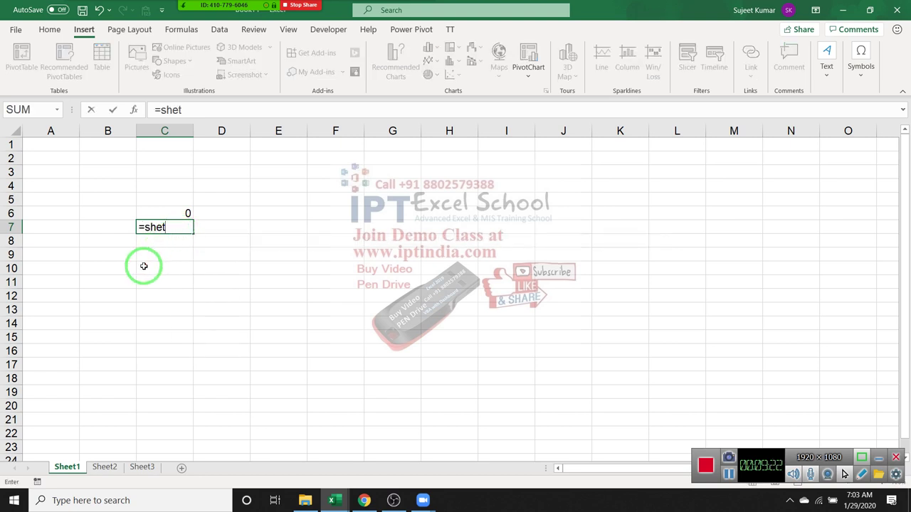
{"action": "key", "text": "BackSpace"}
{"action": "type", "text": "et"}
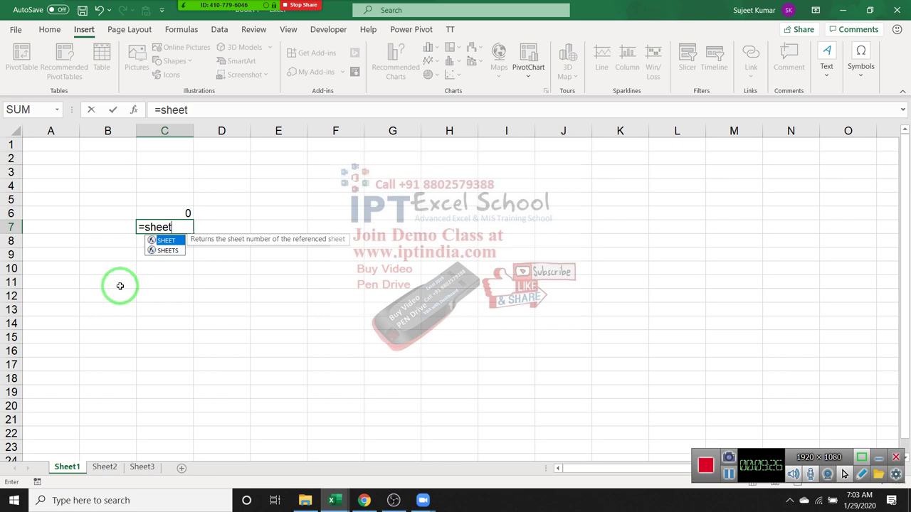
{"action": "type", "text": "2!a1"}
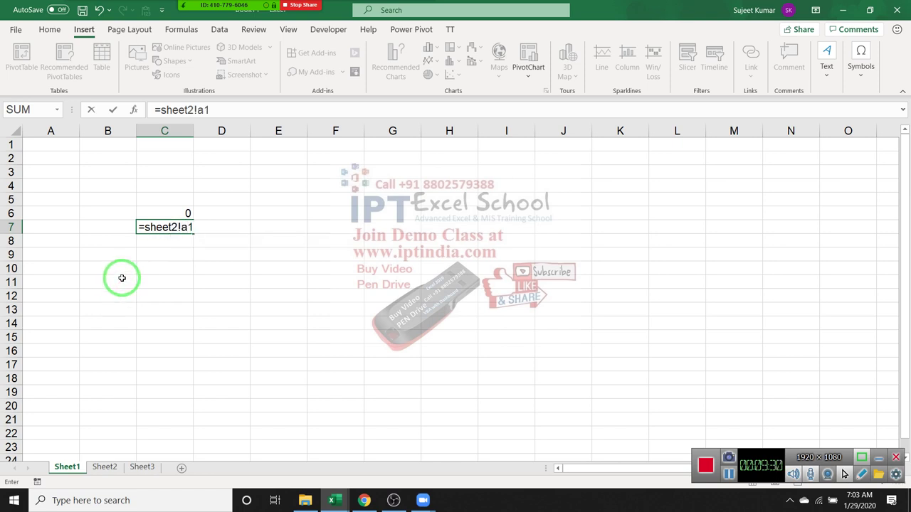
{"action": "key", "text": "ctrl+Return"}
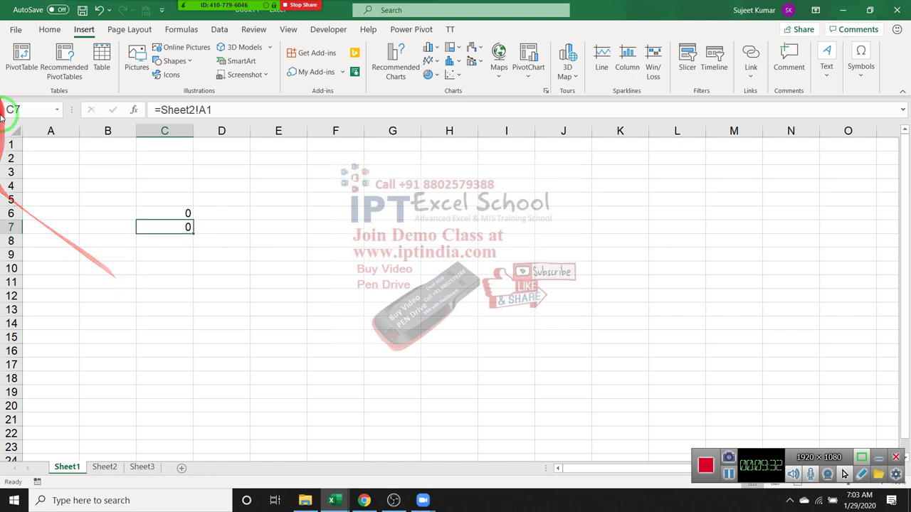
{"action": "mouse_move", "coordinate": [242, 4]}
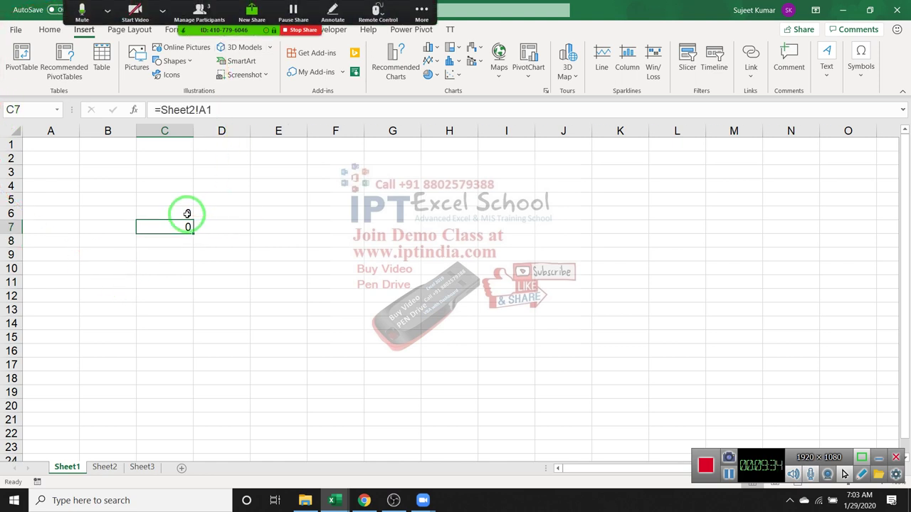
{"action": "left_click", "coordinate": [186, 213]}
{"action": "double_click", "coordinate": [186, 213]}
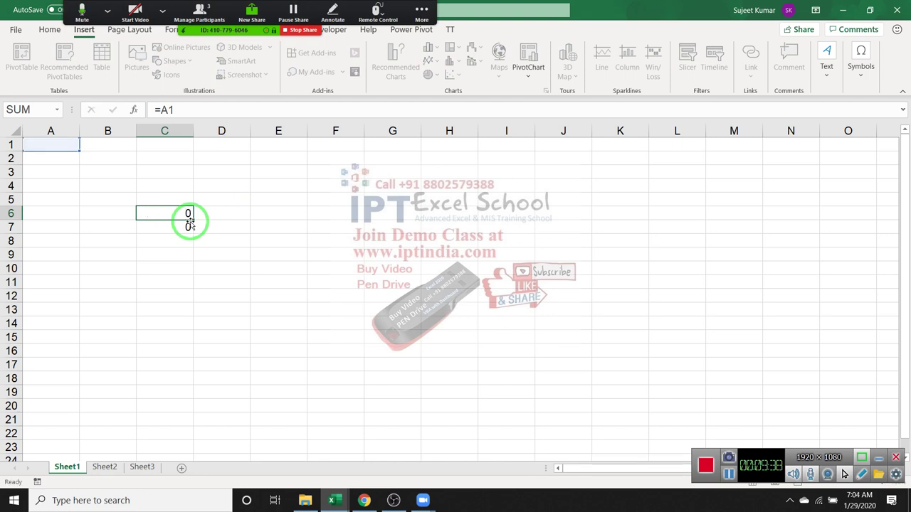
{"action": "left_click", "coordinate": [190, 225]}
{"action": "double_click", "coordinate": [183, 227]}
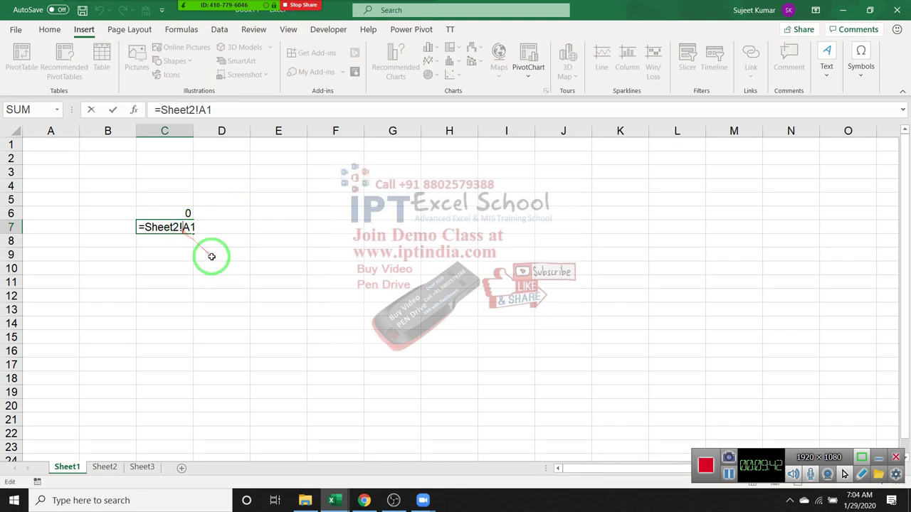
{"action": "key", "text": "Return"}
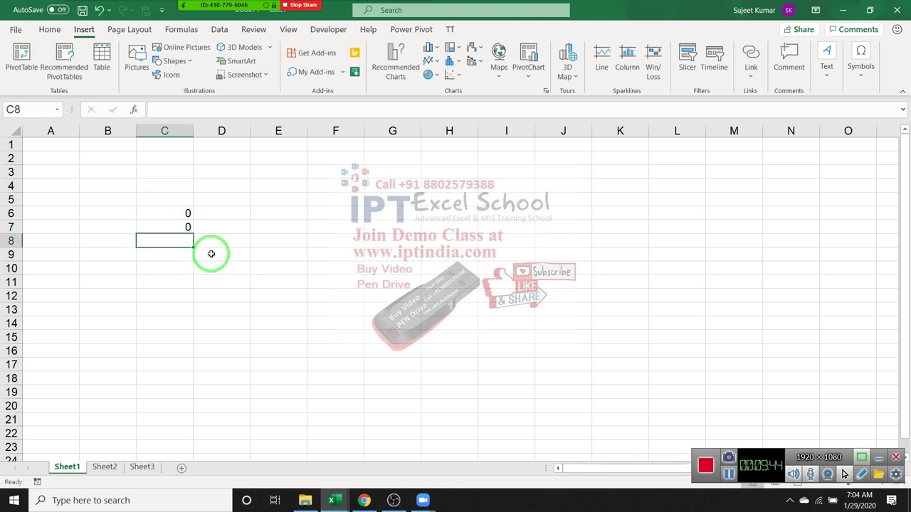
Make C8 reference '[Salary Automation with PDF.xlsm]Sheet4'!$E$14 and check its formula.
{"action": "type", "text": "="}
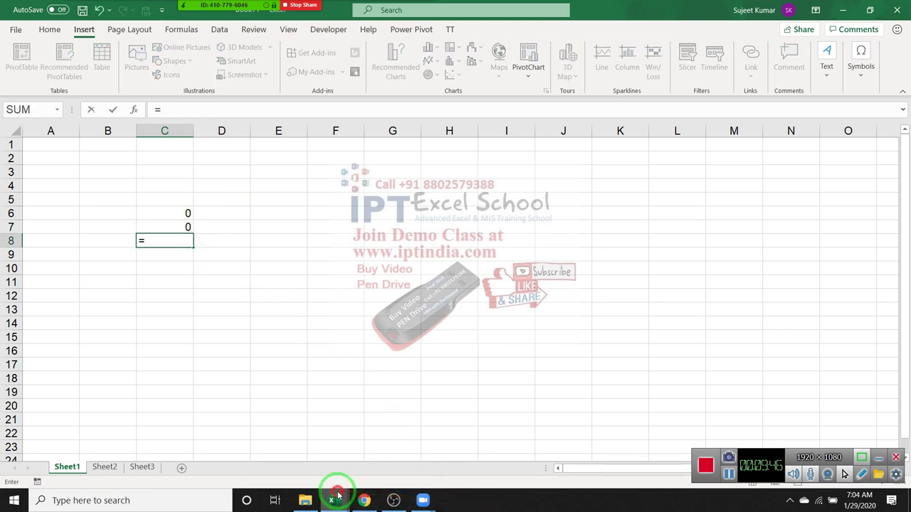
{"action": "left_click", "coordinate": [333, 494]}
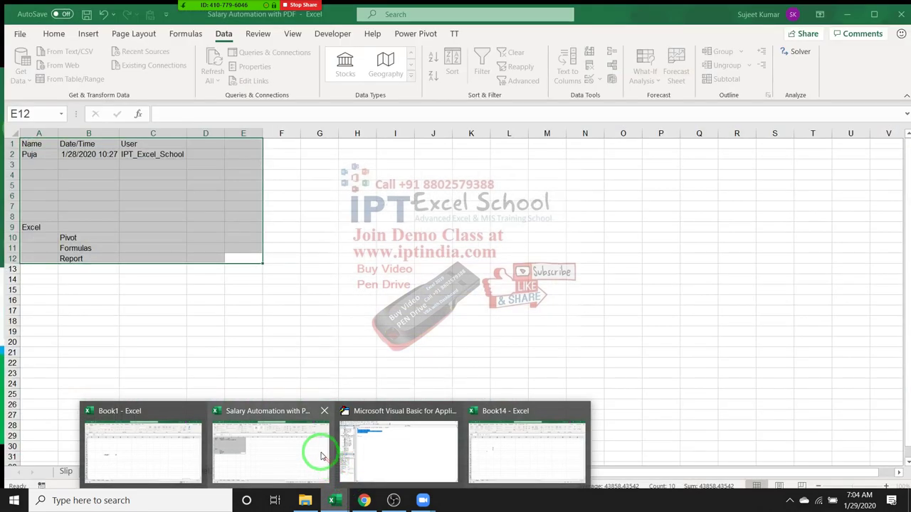
{"action": "left_click", "coordinate": [309, 448]}
{"action": "left_click", "coordinate": [223, 275]}
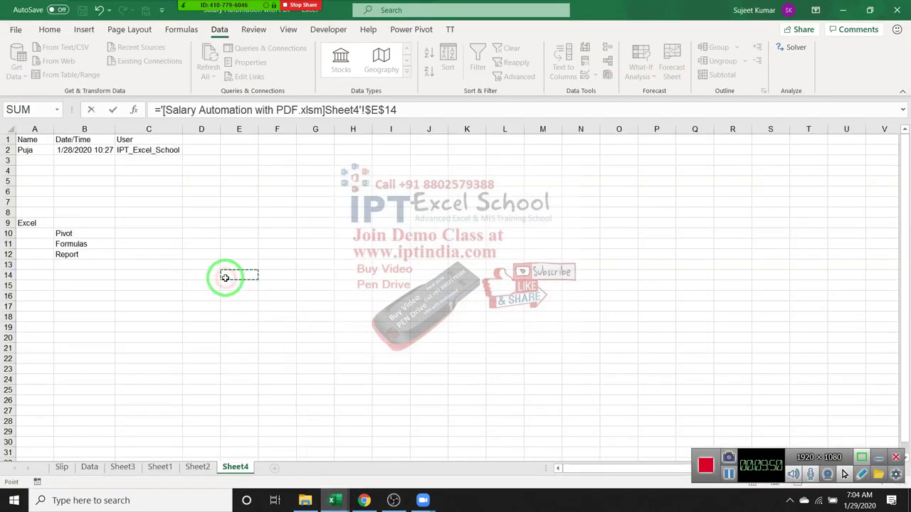
{"action": "key", "text": "Return"}
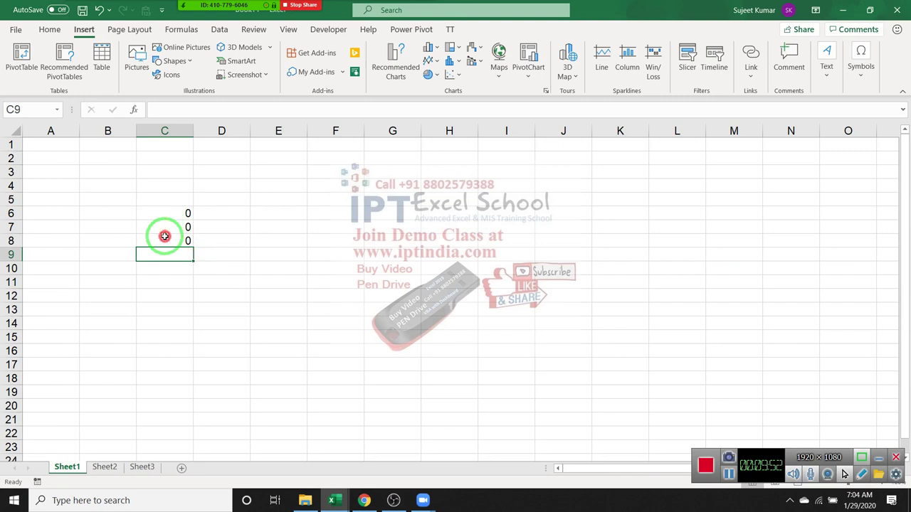
{"action": "left_click", "coordinate": [166, 239]}
{"action": "double_click", "coordinate": [164, 241]}
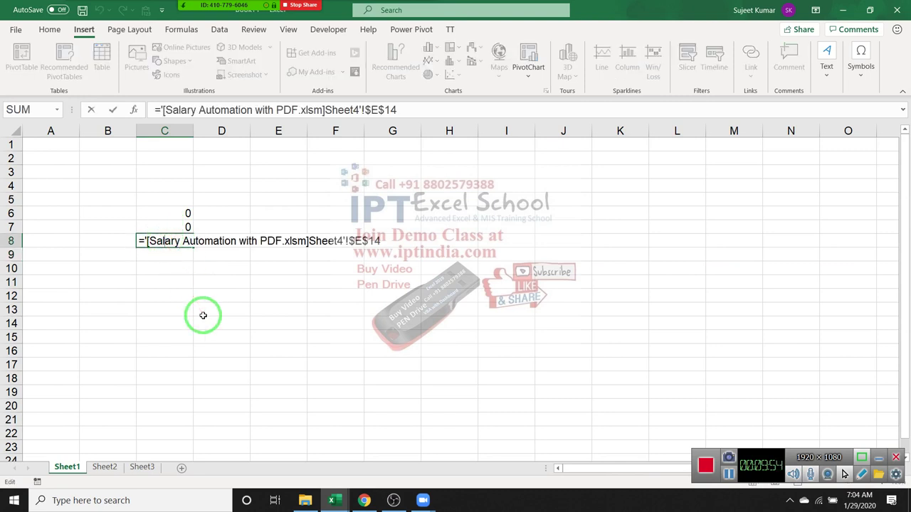
{"action": "key", "text": "Return"}
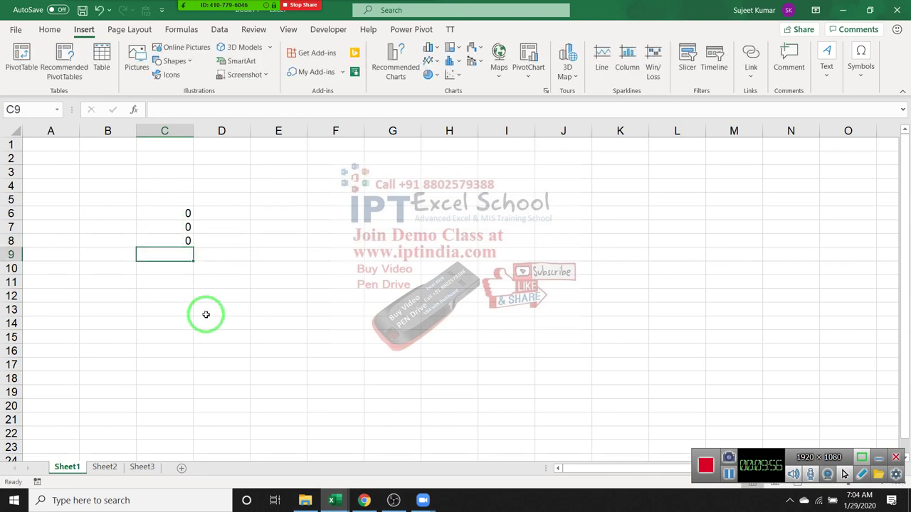
{"action": "left_click", "coordinate": [165, 244]}
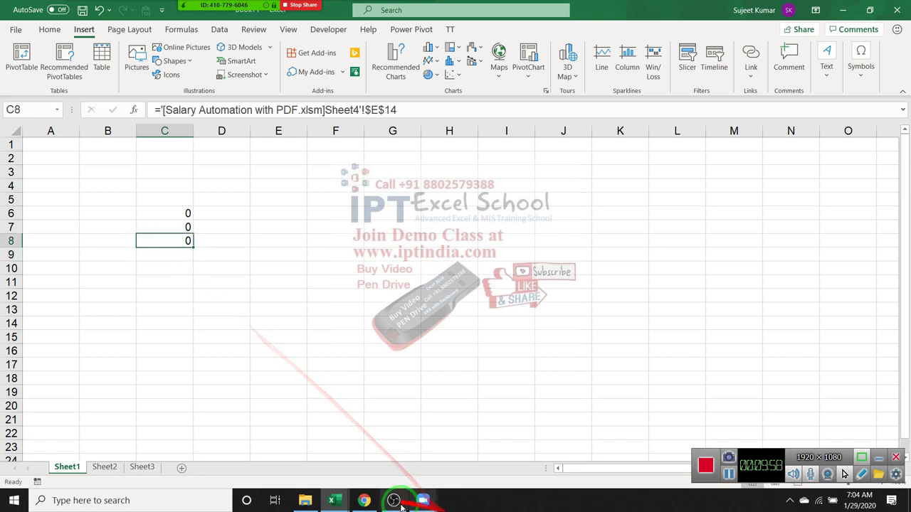
Switch back to the Salary Automation with PDF workbook and close its window.
{"action": "left_click", "coordinate": [343, 503]}
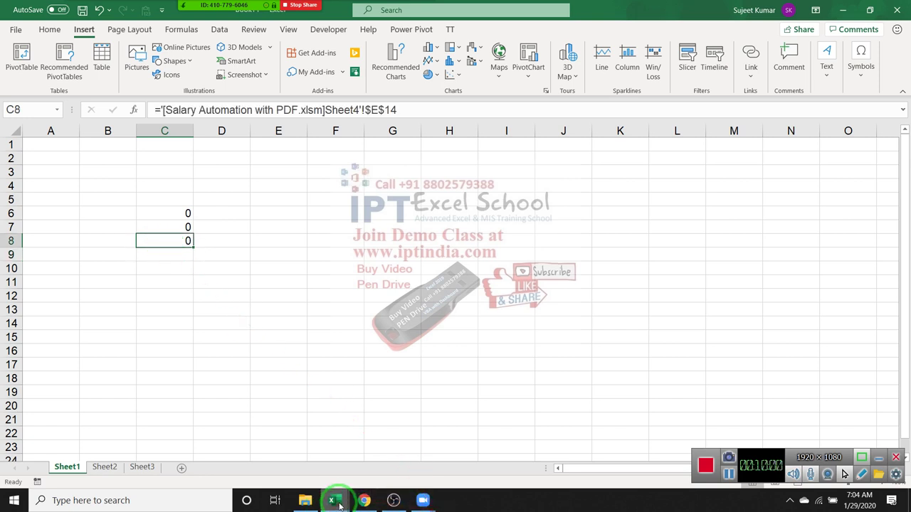
{"action": "mouse_move", "coordinate": [331, 501]}
{"action": "left_click", "coordinate": [282, 482]}
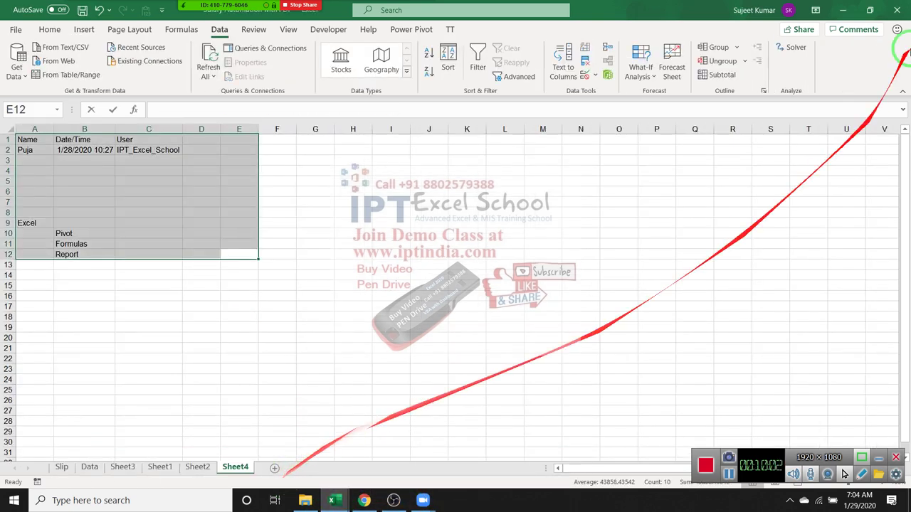
{"action": "left_click", "coordinate": [896, 10]}
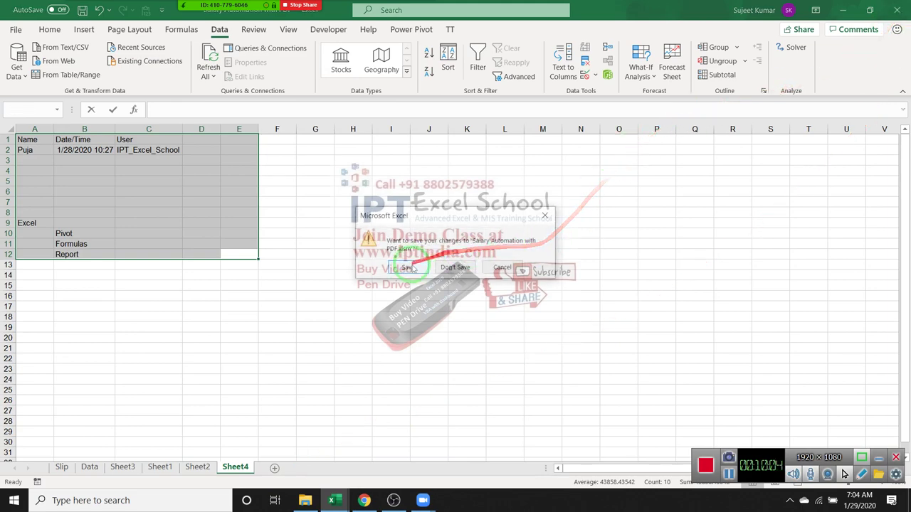
Close Salary Automation without saving, then recommit C8's formula and dismiss the sheet prompt.
{"action": "left_click", "coordinate": [441, 267]}
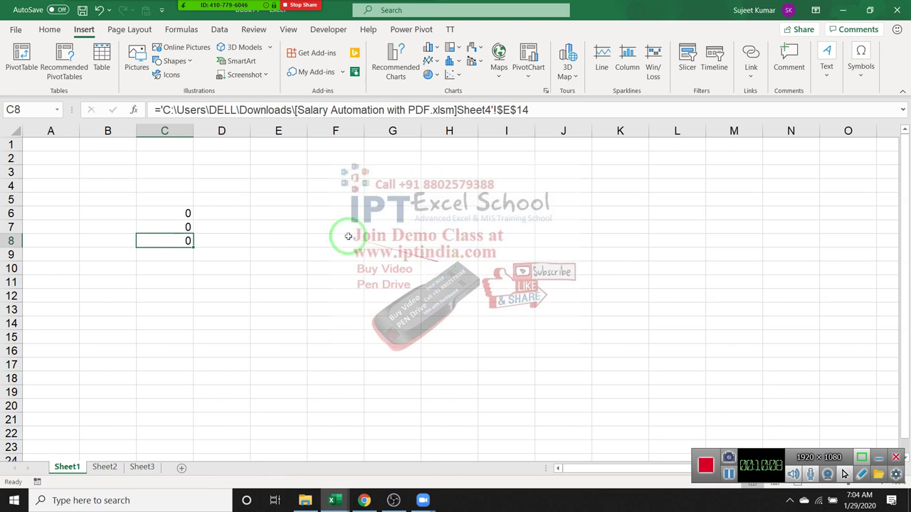
{"action": "mouse_move", "coordinate": [163, 111]}
{"action": "left_mouse_down"}
{"action": "mouse_move", "coordinate": [459, 112]}
{"action": "mouse_move", "coordinate": [437, 112]}
{"action": "mouse_move", "coordinate": [443, 116]}
{"action": "left_mouse_up"}
{"action": "left_click", "coordinate": [459, 112]}
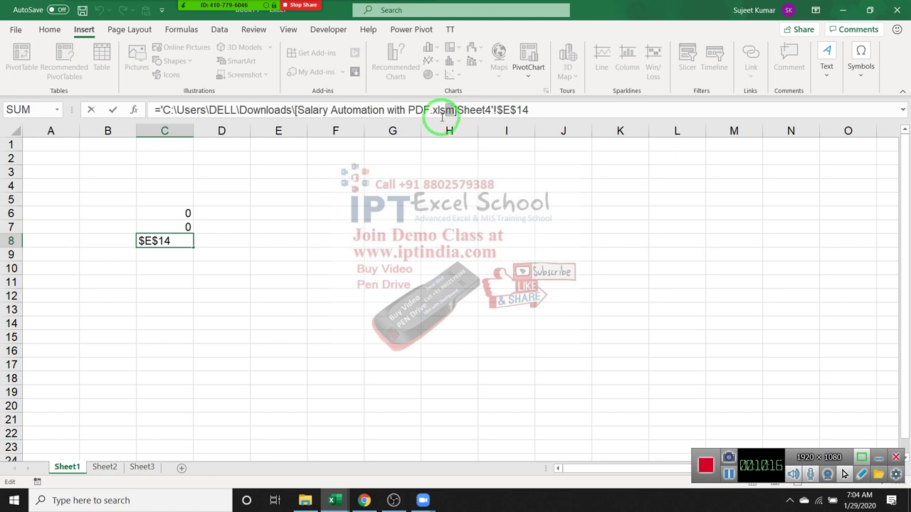
{"action": "key", "text": "Return"}
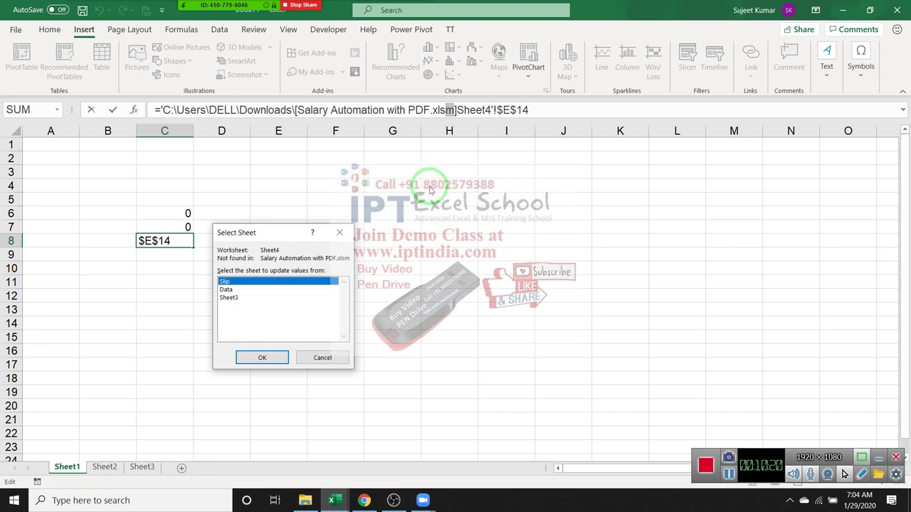
{"action": "key", "text": "Escape"}
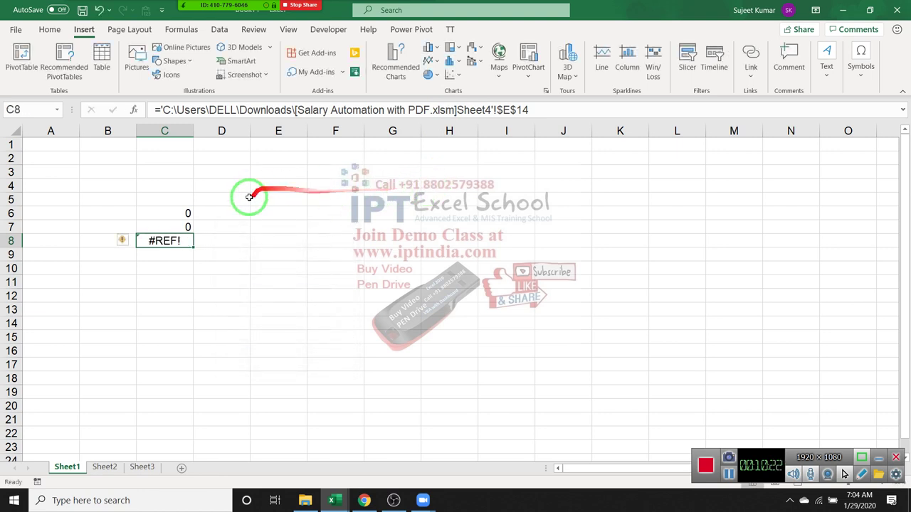
Recommit C8's formula and choose Sheet3, so it references Sheet3's $E$14 in the closed file.
{"action": "double_click", "coordinate": [177, 241]}
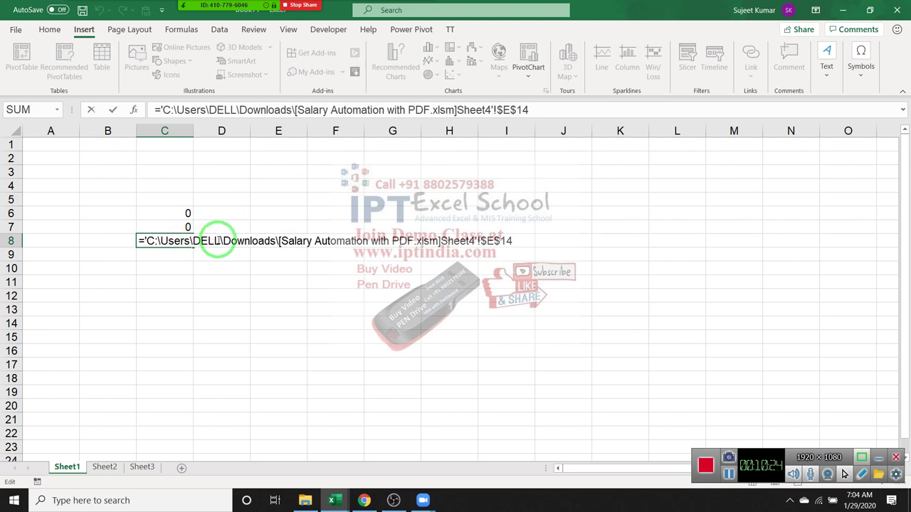
{"action": "key", "text": "Return"}
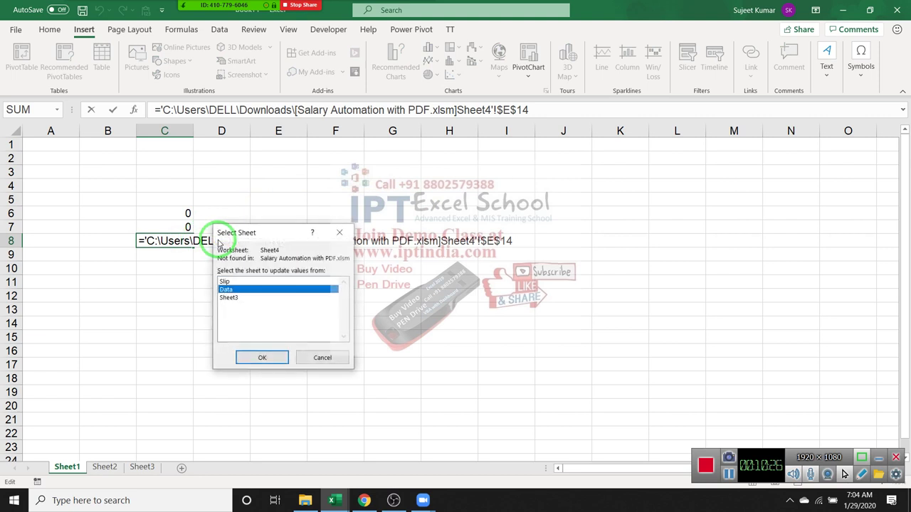
{"action": "key", "text": "Down"}
{"action": "key", "text": "Down"}
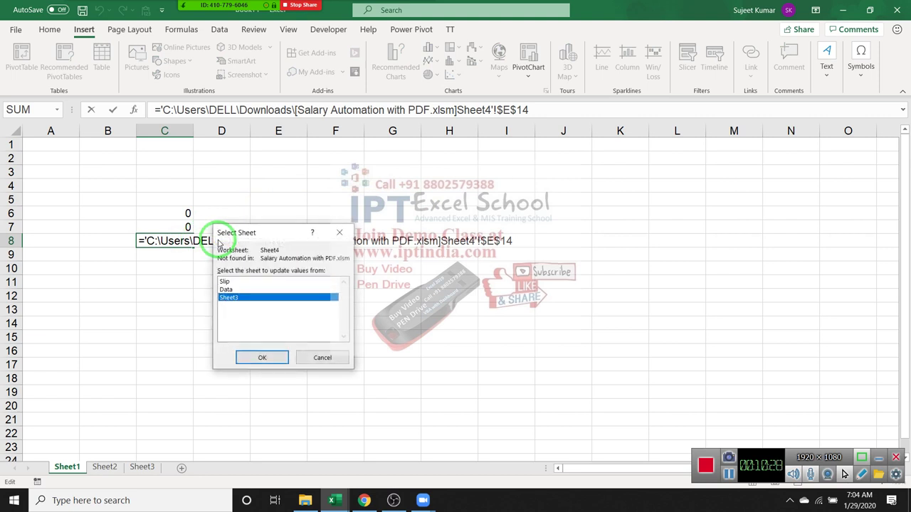
{"action": "key", "text": "Return"}
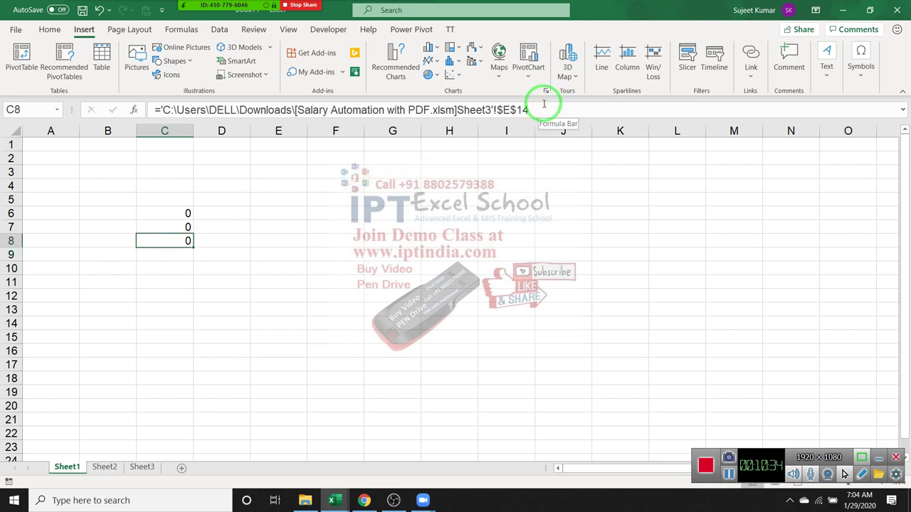
Delete the link formulas in C6:C8 and move to cell A1.
{"action": "left_click", "coordinate": [217, 214]}
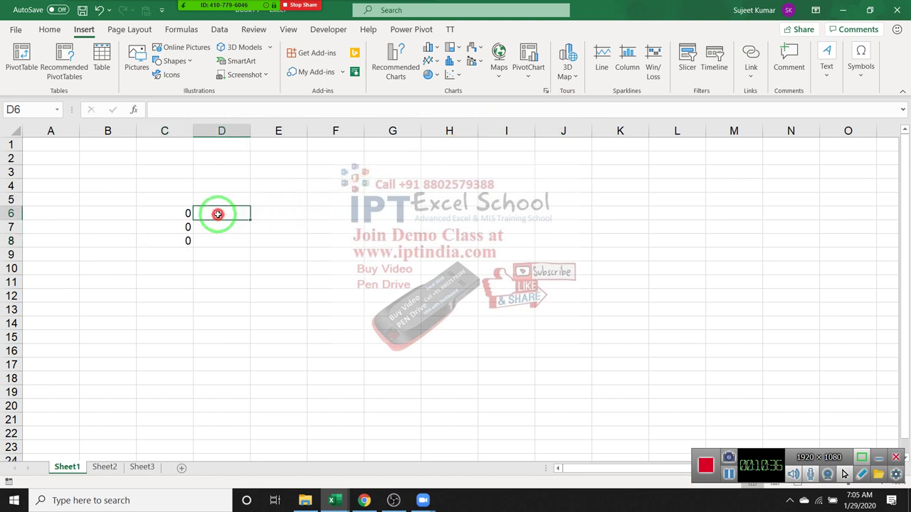
{"action": "left_click_drag", "start_coordinate": [169, 226], "coordinate": [173, 243]}
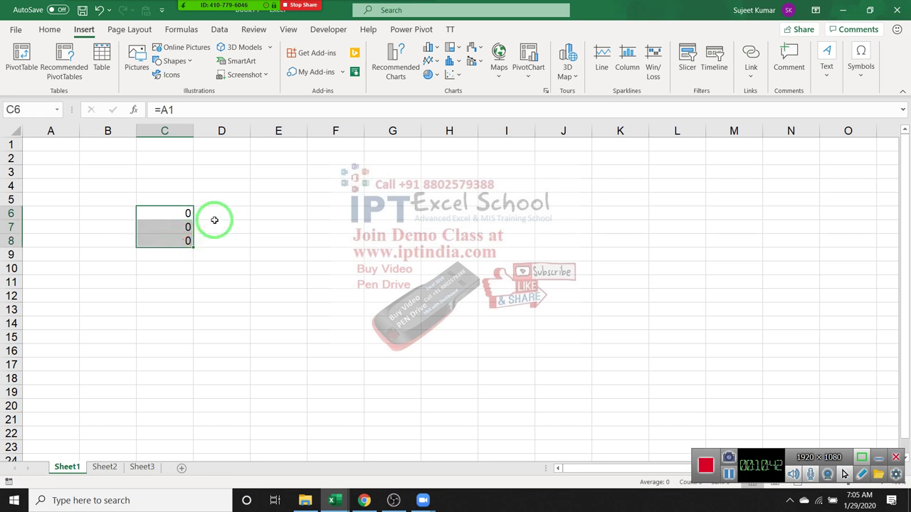
{"action": "key", "text": "Delete"}
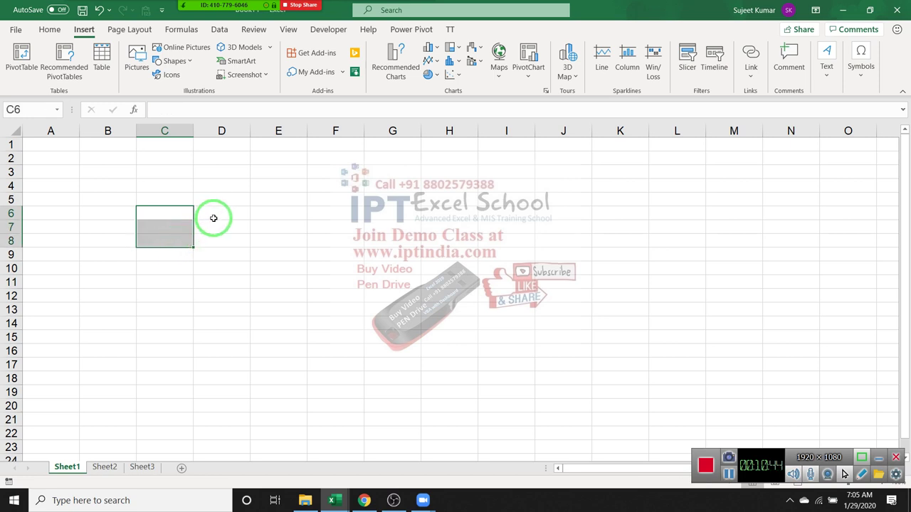
{"action": "key", "text": "Left"}
{"action": "key", "text": "Left"}
{"action": "key", "text": "Up"}
{"action": "key", "text": "Up"}
{"action": "key", "text": "Up"}
{"action": "key", "text": "Up"}
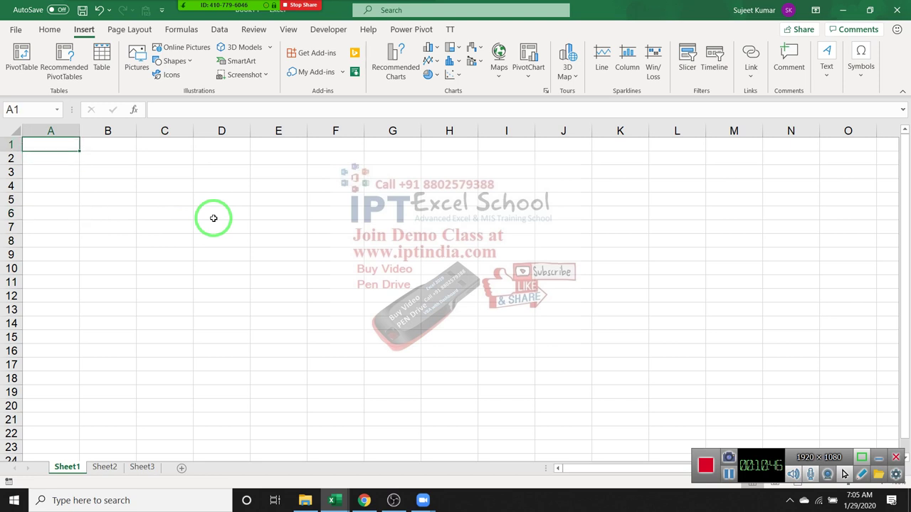
Enter the Sales heading in A1 and the values 85, 36, 85, 14, 25, 36, 98, 78 below it.
{"action": "type", "text": "Sales"}
{"action": "key", "text": "Return"}
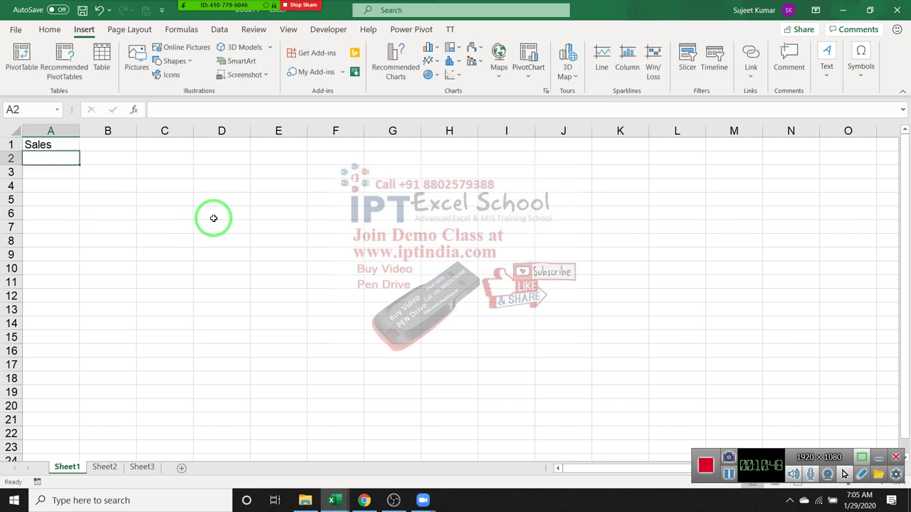
{"action": "type", "text": "85"}
{"action": "key", "text": "Return"}
{"action": "type", "text": "36"}
{"action": "key", "text": "Return"}
{"action": "type", "text": "85"}
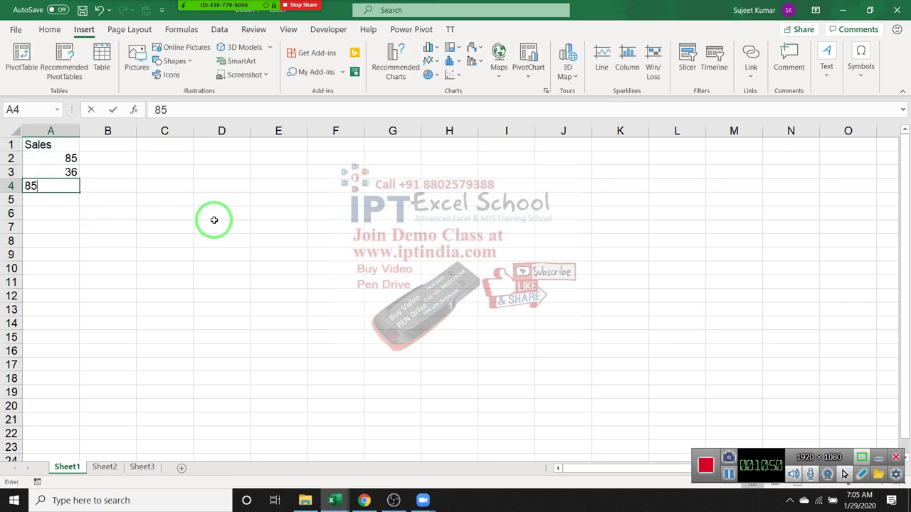
{"action": "key", "text": "Return"}
{"action": "type", "text": "14"}
{"action": "key", "text": "Return"}
{"action": "type", "text": "25"}
{"action": "key", "text": "Return"}
{"action": "type", "text": "36"}
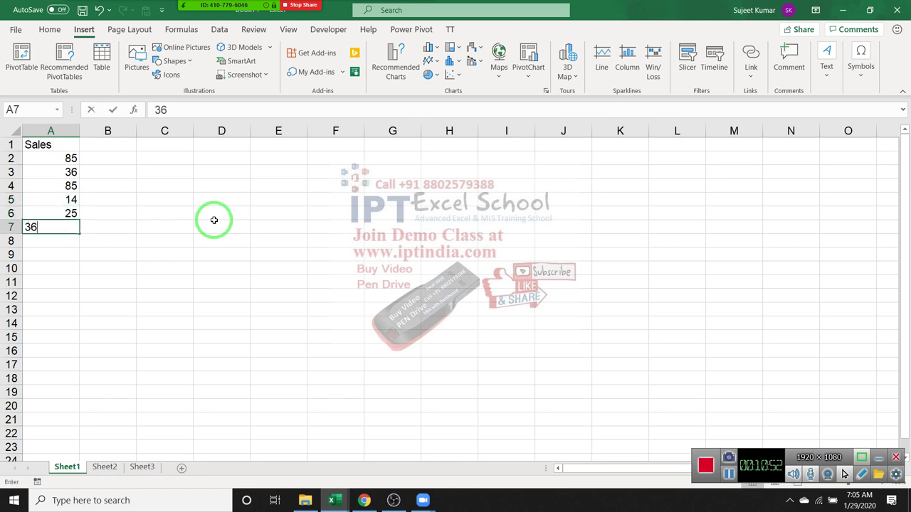
{"action": "key", "text": "Return"}
{"action": "type", "text": "98"}
{"action": "key", "text": "Return"}
{"action": "type", "text": "78"}
{"action": "key", "text": "Return"}
Start an =A2+20 formula in B2, then cancel it.
{"action": "key", "text": "ctrl+Up"}
{"action": "key", "text": "ctrl+Up"}
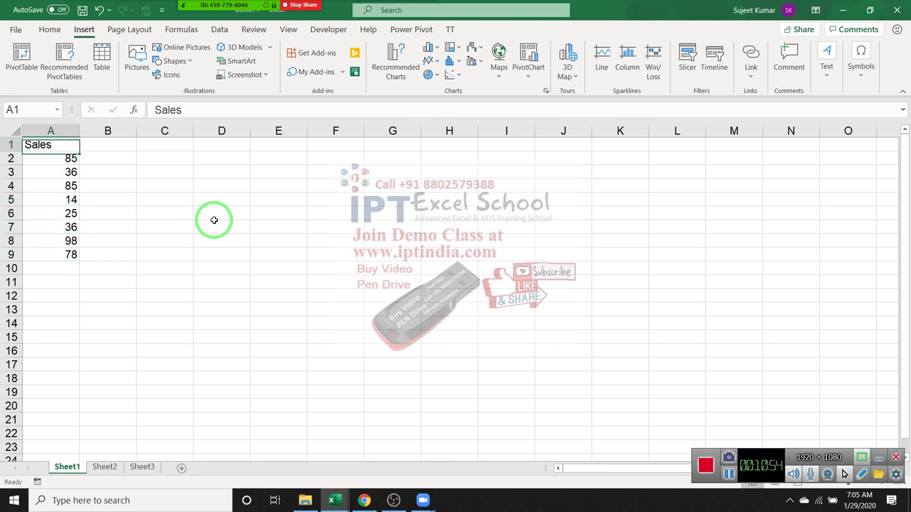
{"action": "key", "text": "Right"}
{"action": "key", "text": "Down"}
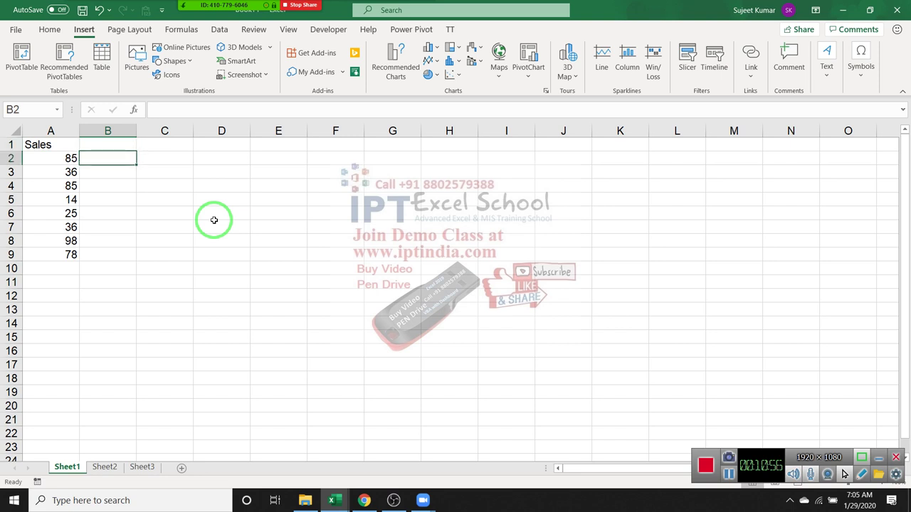
{"action": "type", "text": "="}
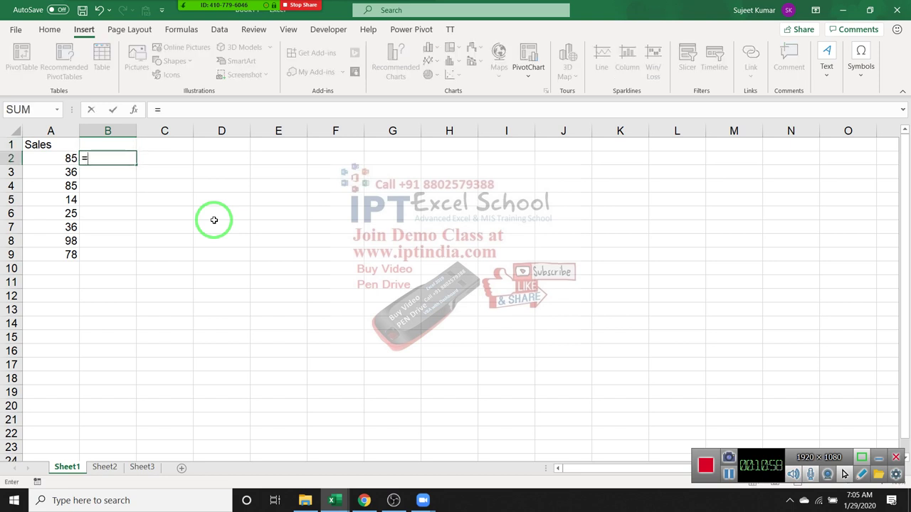
{"action": "key", "text": "Left"}
{"action": "type", "text": "+"}
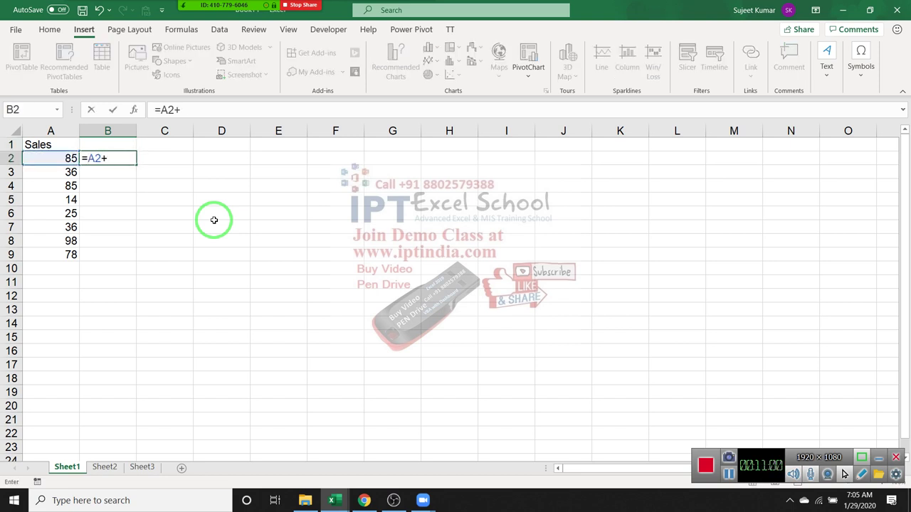
{"action": "type", "text": "20"}
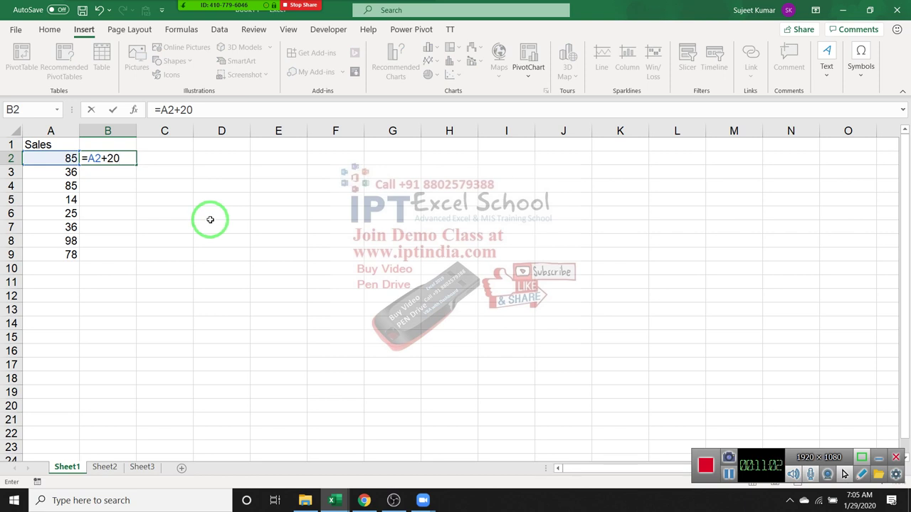
{"action": "key", "text": "Escape"}
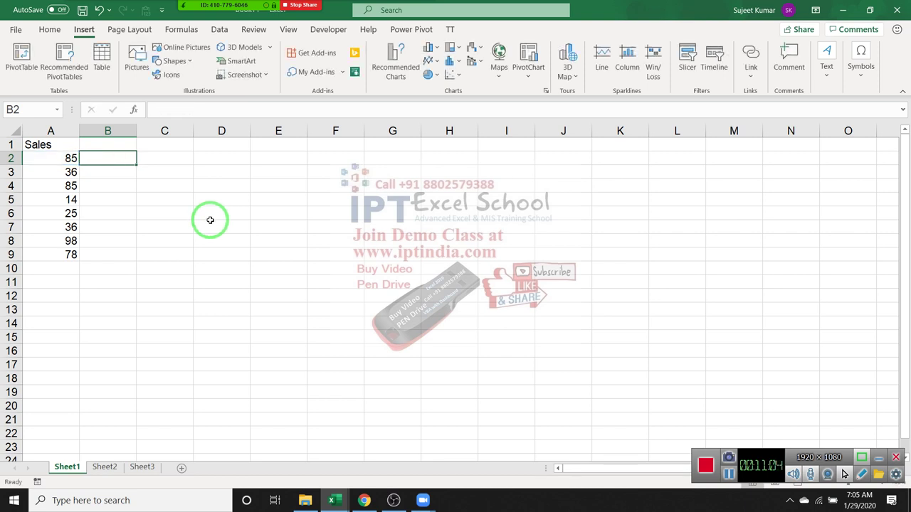
Enter =85+20 in B2 giving 105, then reopen and erase the formula.
{"action": "type", "text": "=85+20"}
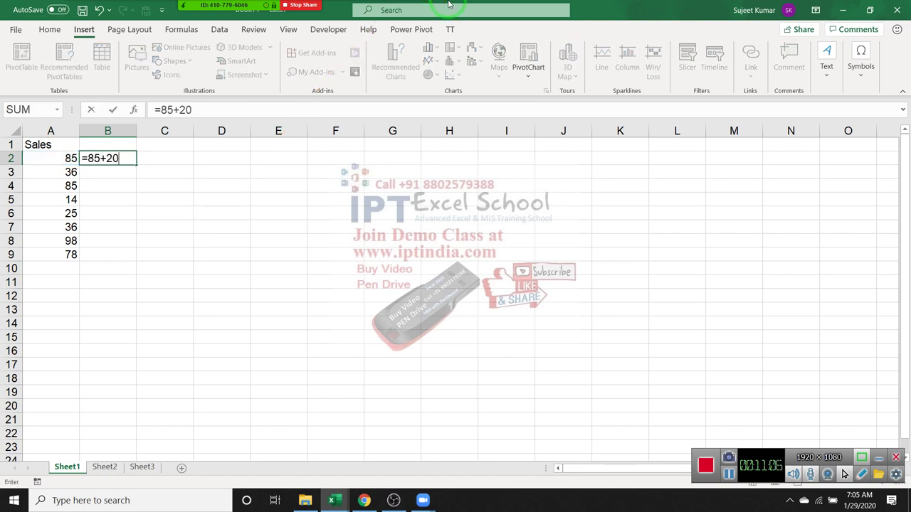
{"action": "key", "text": "Return"}
{"action": "key", "text": "Up"}
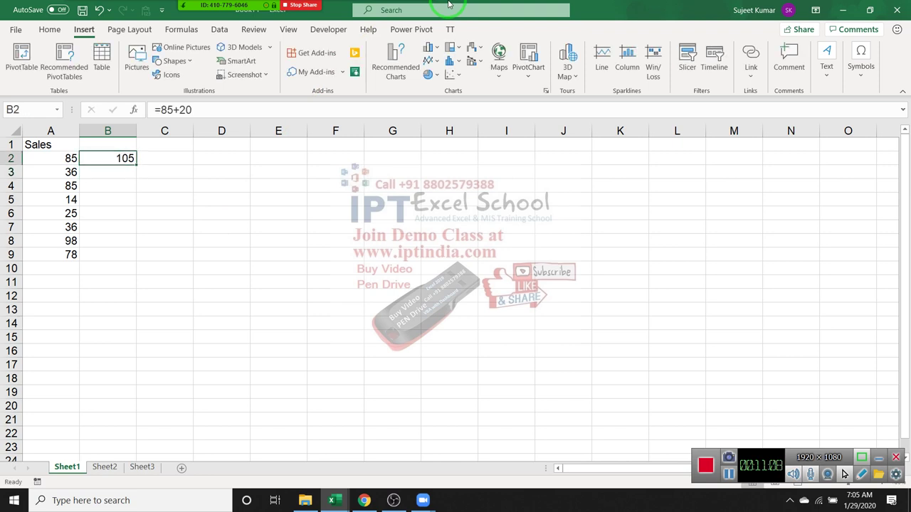
{"action": "key", "text": "F2"}
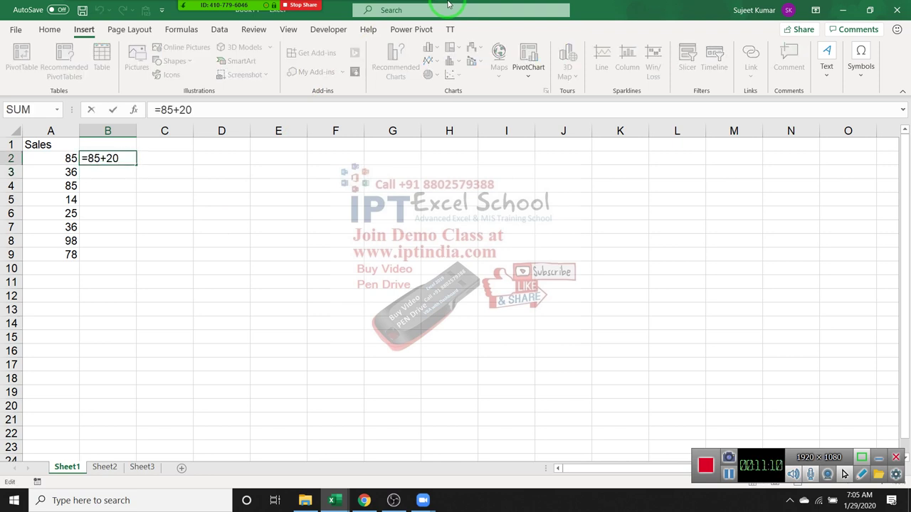
{"action": "key", "text": "BackSpace"}
{"action": "key", "text": "BackSpace"}
{"action": "key", "text": "BackSpace"}
{"action": "key", "text": "BackSpace"}
Enter =A2+20 in B2, giving 105.
{"action": "type", "text": "="}
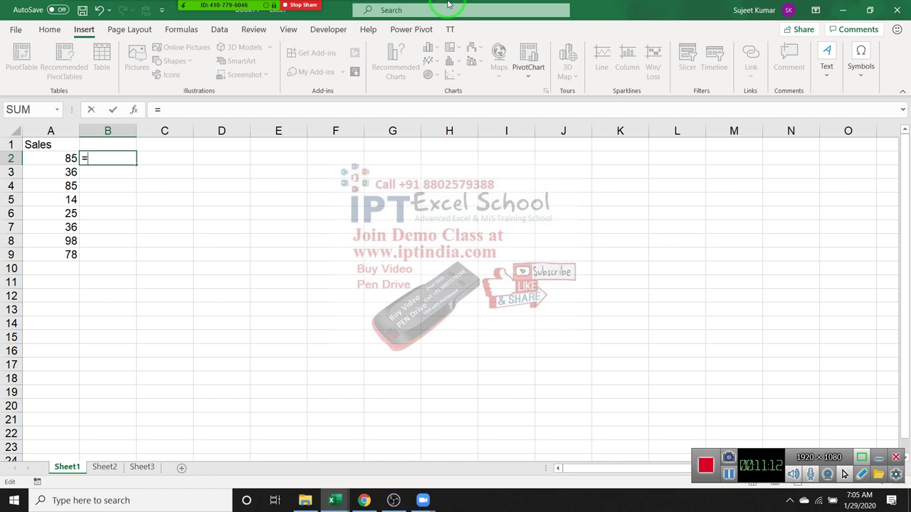
{"action": "left_click", "coordinate": [65, 156]}
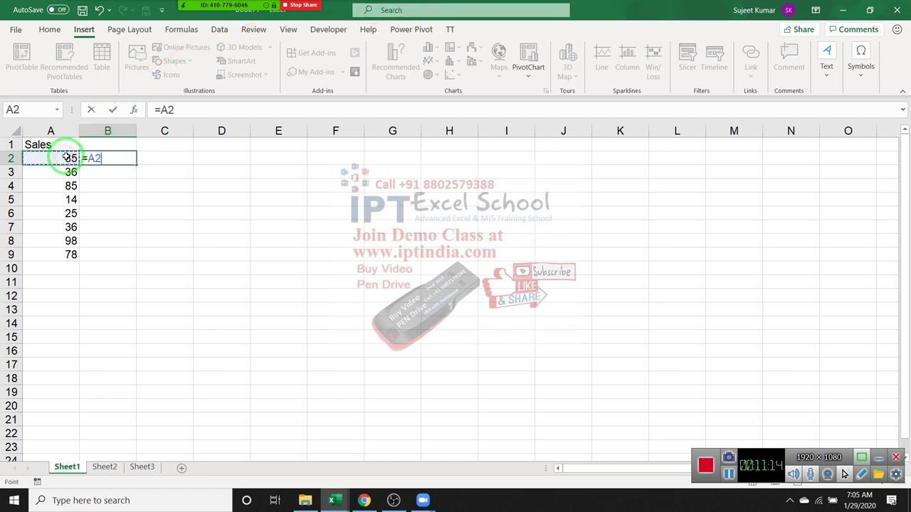
{"action": "type", "text": "+"}
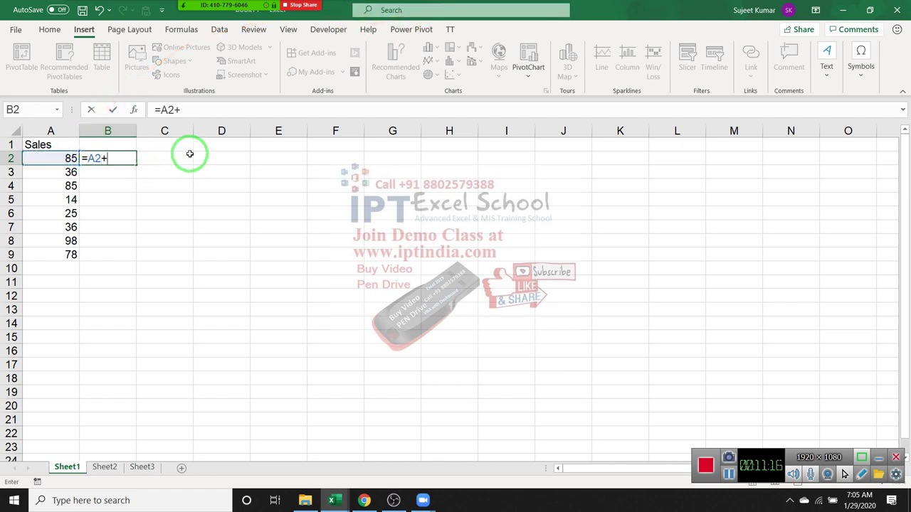
{"action": "type", "text": "20"}
{"action": "key", "text": "Return"}
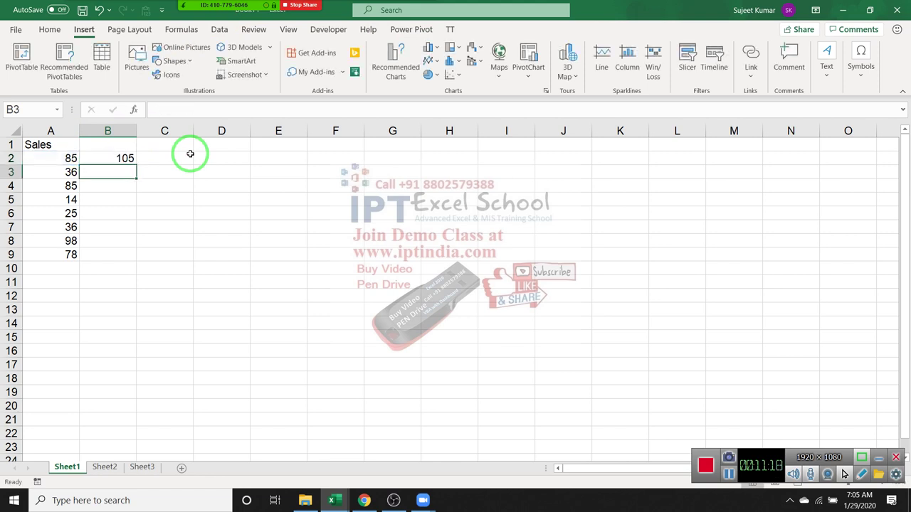
{"action": "key", "text": "Up"}
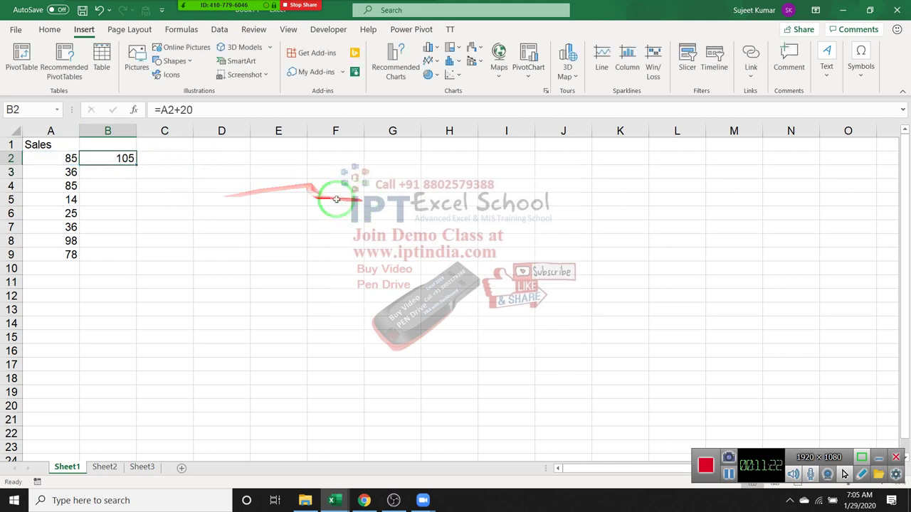
Copy B2's formula into B3 and inspect its adjusted reference.
{"action": "left_click_drag", "start_coordinate": [136, 165], "coordinate": [136, 175]}
{"action": "double_click", "coordinate": [128, 172]}
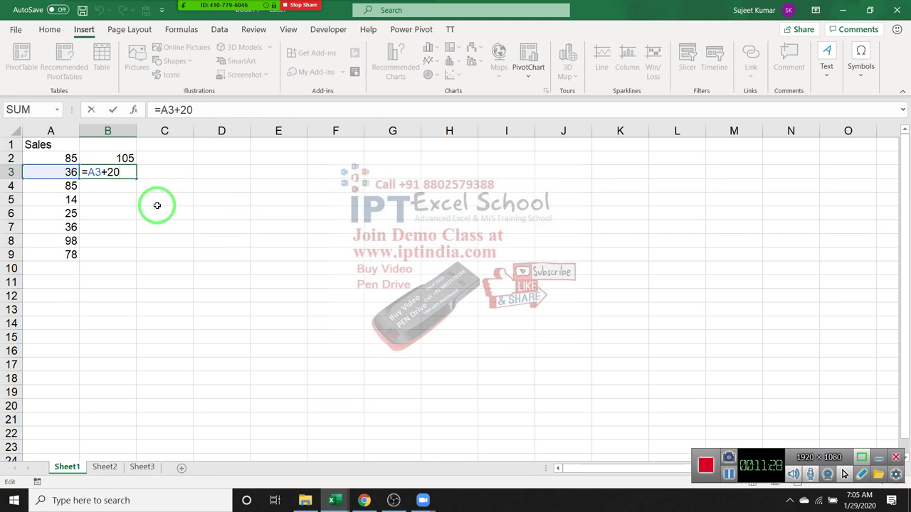
{"action": "key", "text": "Return"}
{"action": "left_click", "coordinate": [117, 172]}
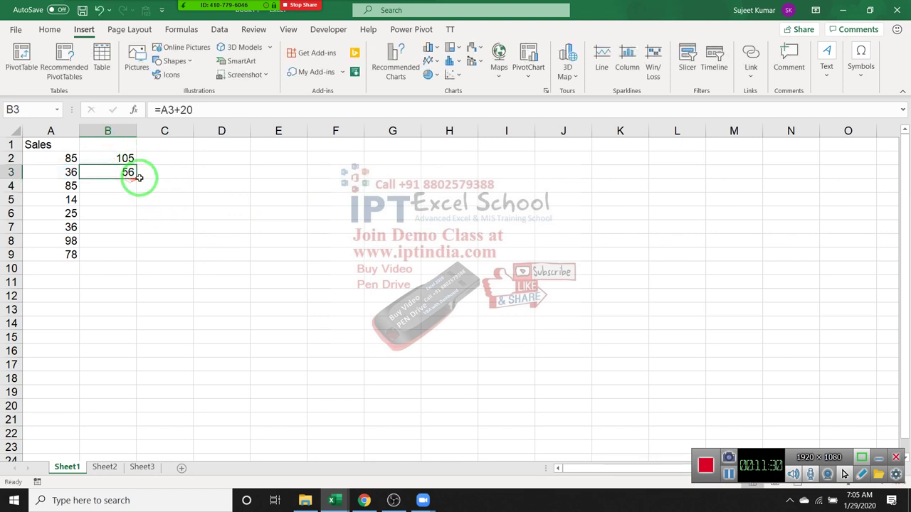
Fill the formula down to B9 and check the results in B9, B8, B5 and B2.
{"action": "double_click", "coordinate": [135, 178]}
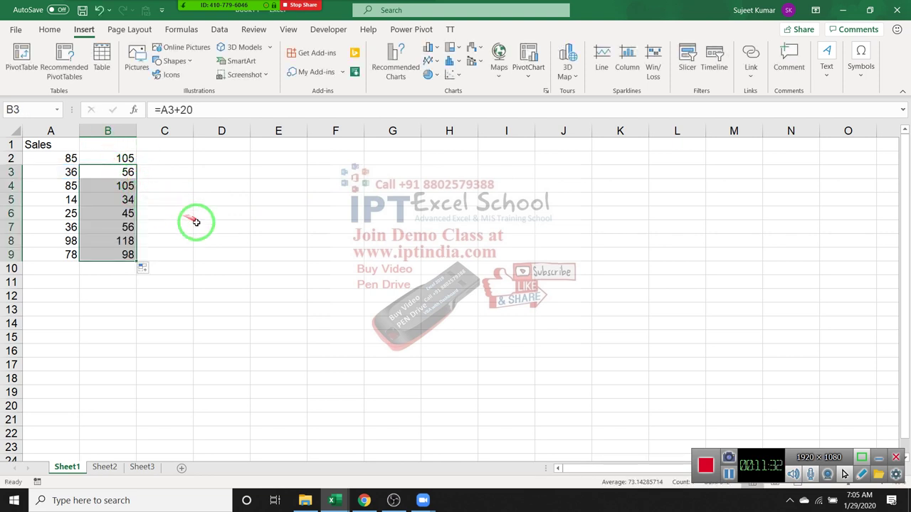
{"action": "left_click", "coordinate": [118, 250]}
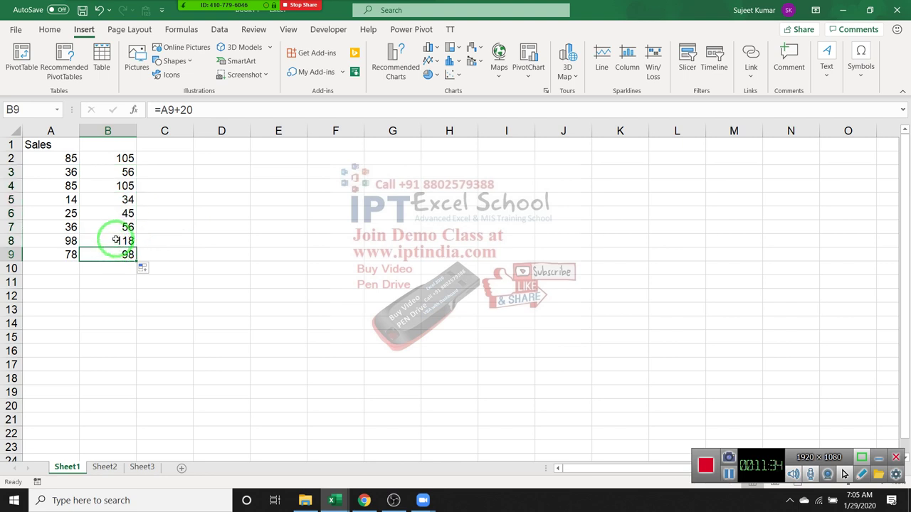
{"action": "left_click", "coordinate": [117, 240]}
{"action": "left_click", "coordinate": [118, 199]}
{"action": "left_click", "coordinate": [125, 160]}
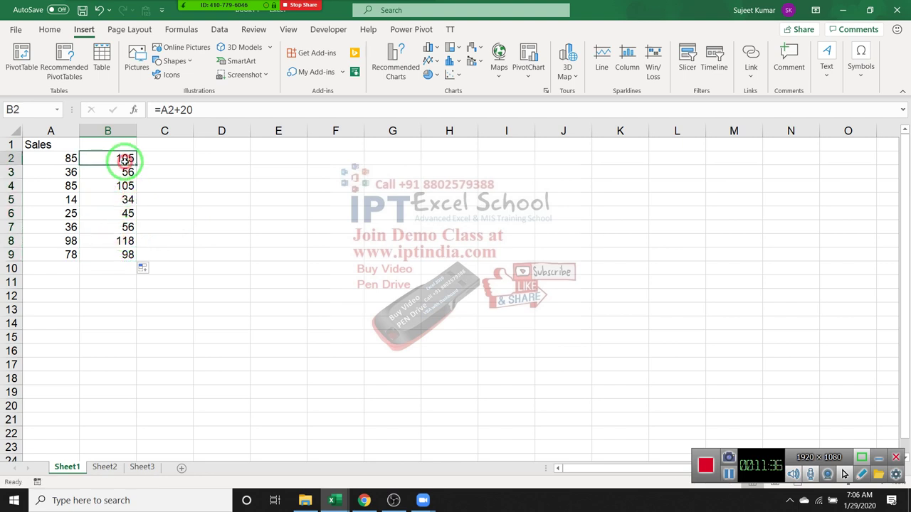
{"action": "left_click_drag", "start_coordinate": [124, 172], "coordinate": [119, 246]}
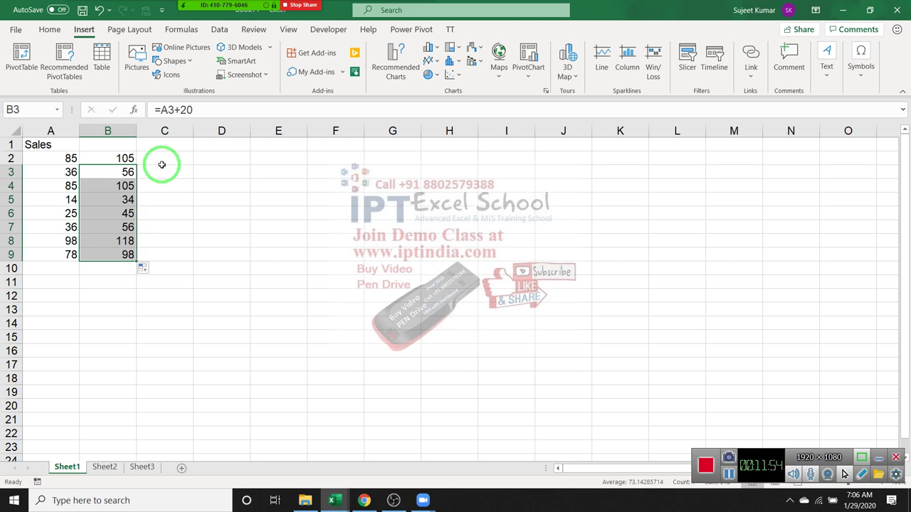
Clear the plus-20 results from B2:B9.
{"action": "key", "text": "Up"}
{"action": "key", "text": "Down"}
{"action": "key", "text": "Down"}
{"action": "key", "text": "Down"}
{"action": "key", "text": "Down"}
{"action": "key", "text": "Down"}
{"action": "key", "text": "Down"}
{"action": "key", "text": "Down"}
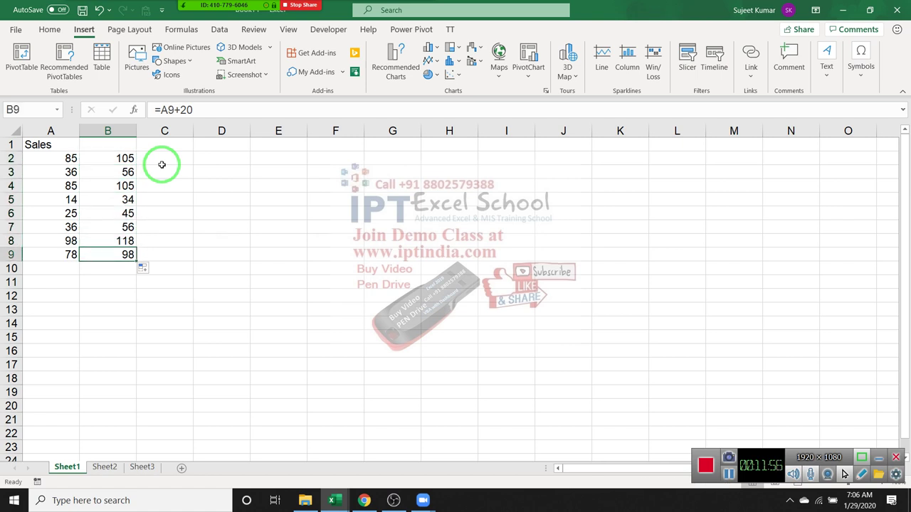
{"action": "key", "text": "Up"}
{"action": "key", "text": "Up"}
{"action": "key", "text": "Up"}
{"action": "key", "text": "Up"}
{"action": "key", "text": "Up"}
{"action": "key", "text": "Up"}
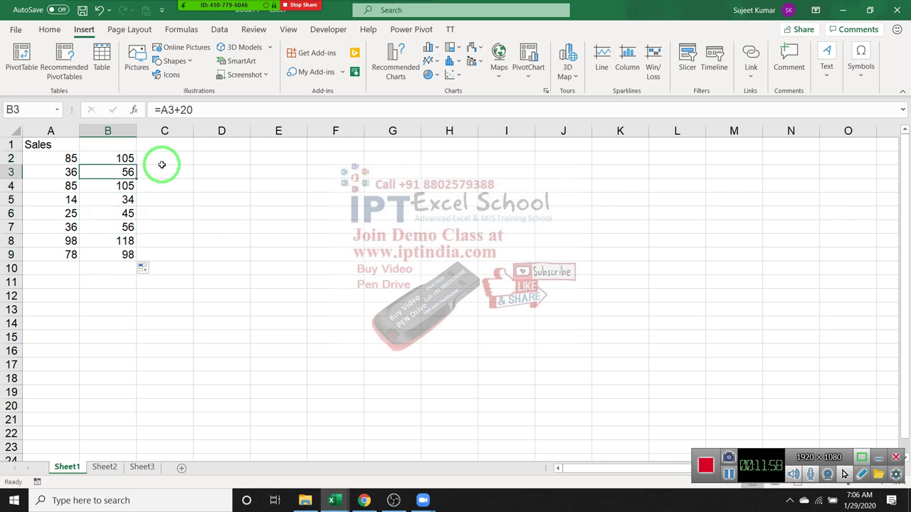
{"action": "key", "text": "Up"}
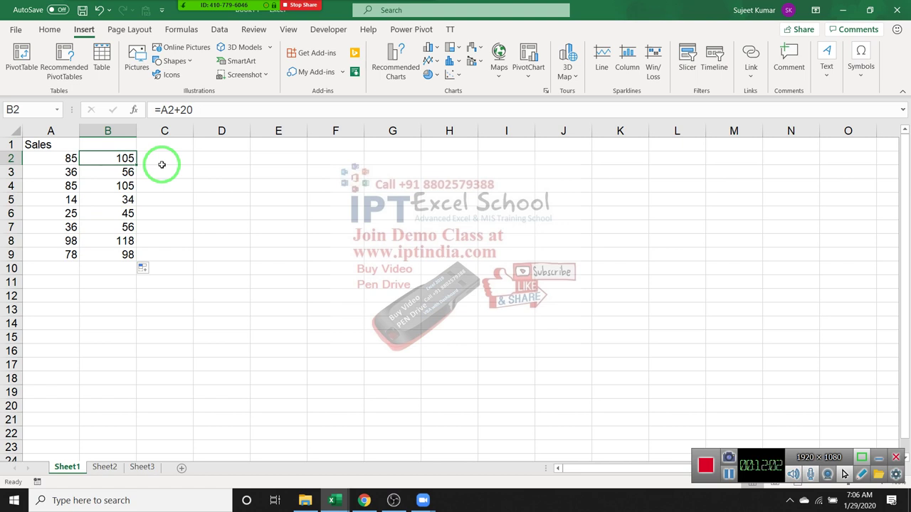
{"action": "key", "text": "ctrl+shift+Down"}
{"action": "key", "text": "Delete"}
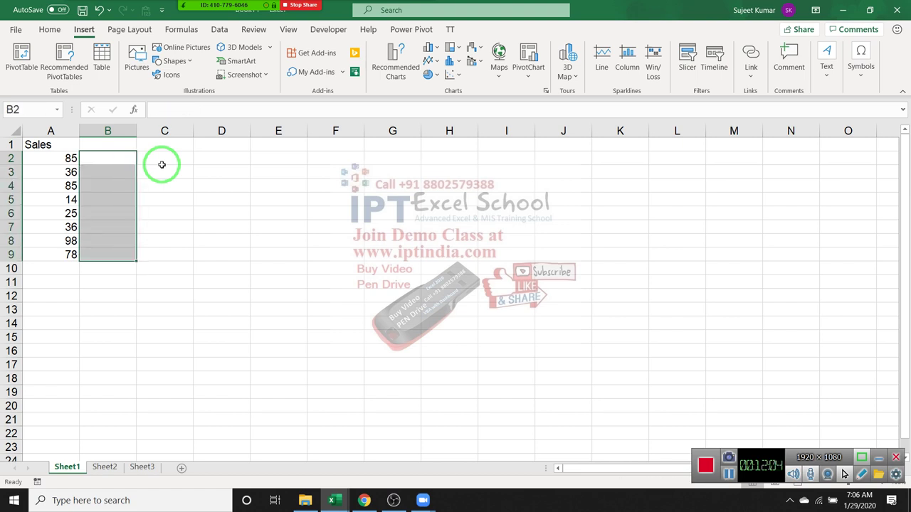
Enter the constant 20 in cell D1.
{"action": "key", "text": "Up"}
{"action": "key", "text": "Right"}
{"action": "key", "text": "Right"}
{"action": "type", "text": "20"}
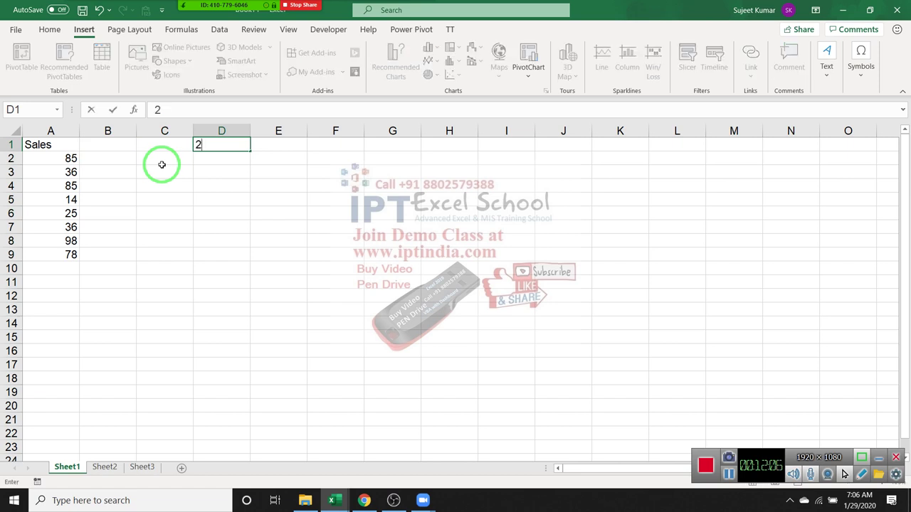
{"action": "left_click", "coordinate": [162, 164]}
Enter =A2+D1 in B2 with the arrow keys, showing 105.
{"action": "key", "text": "Left"}
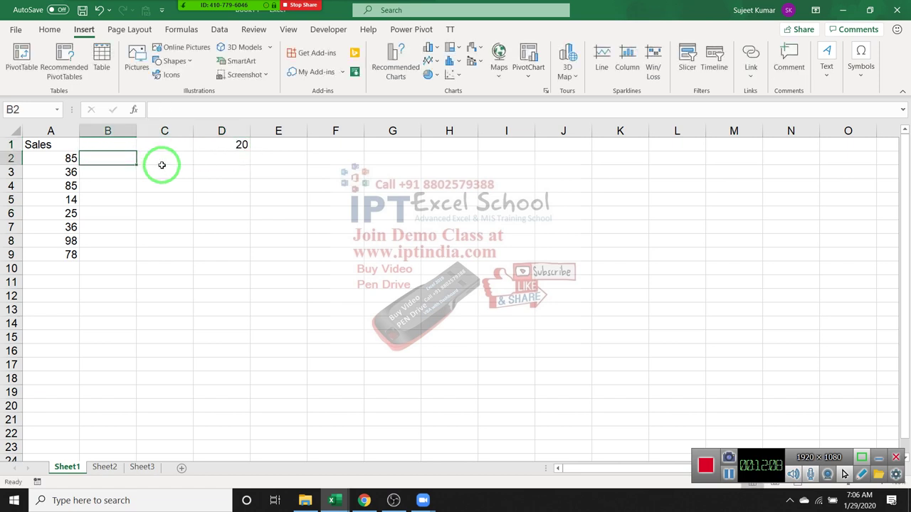
{"action": "type", "text": "="}
{"action": "key", "text": "Left"}
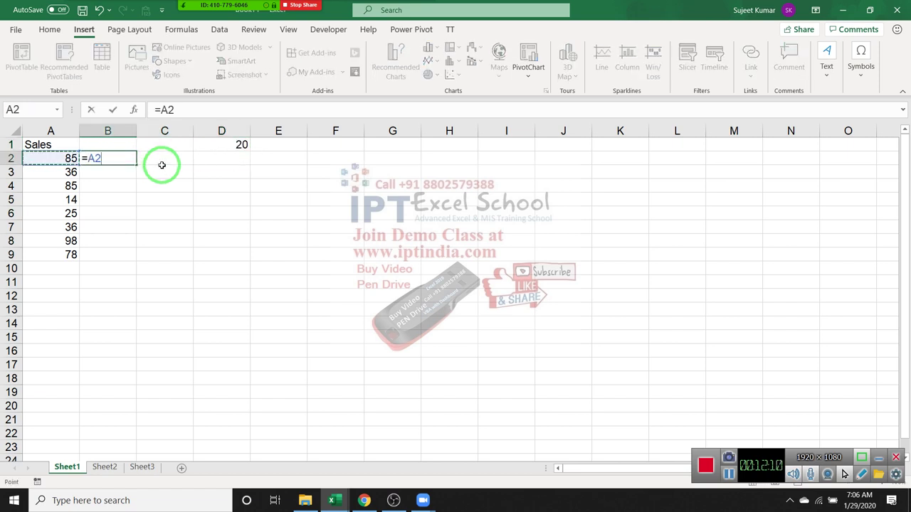
{"action": "type", "text": "+"}
{"action": "key", "text": "Right"}
{"action": "key", "text": "Up"}
{"action": "key", "text": "Right"}
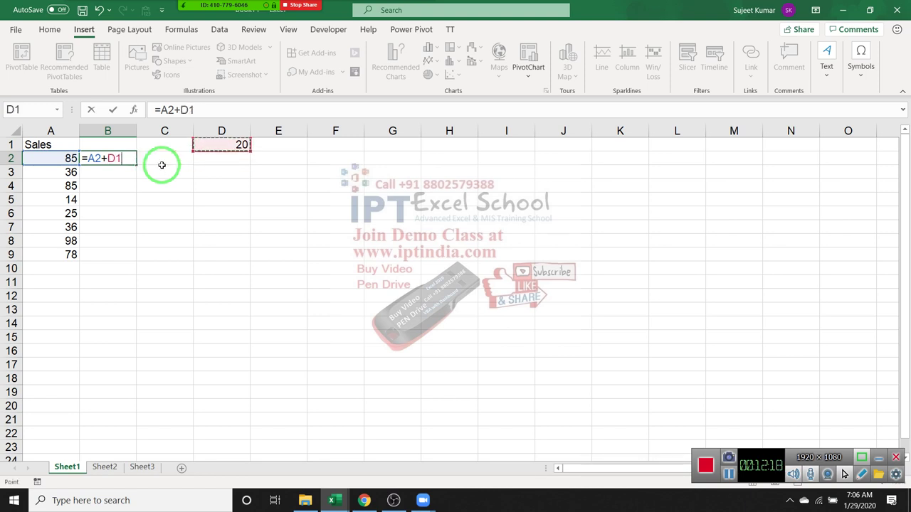
{"action": "key", "text": "Return"}
{"action": "key", "text": "Up"}
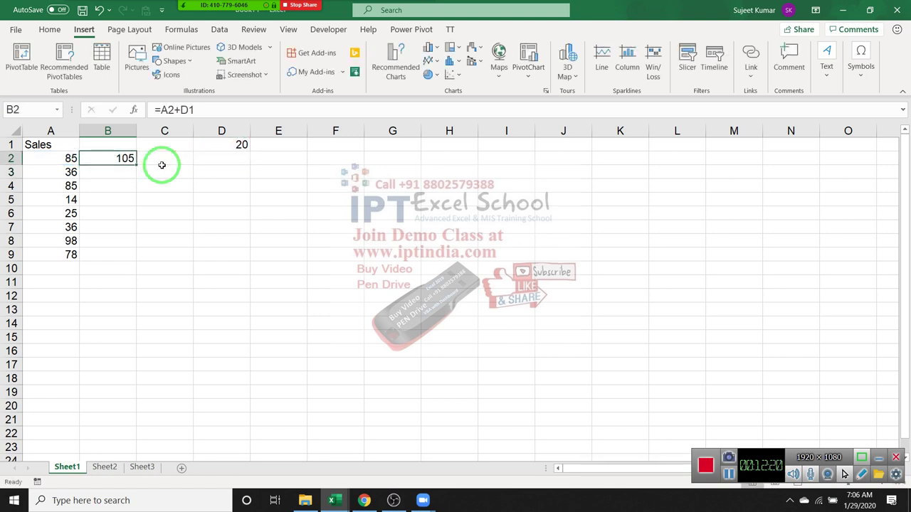
{"action": "left_click_drag", "start_coordinate": [136, 164], "coordinate": [128, 173]}
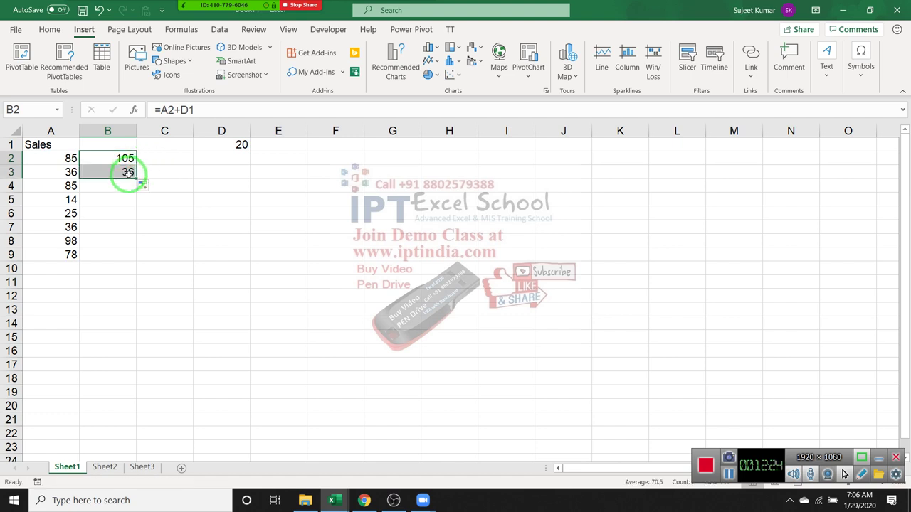
{"action": "double_click", "coordinate": [128, 174]}
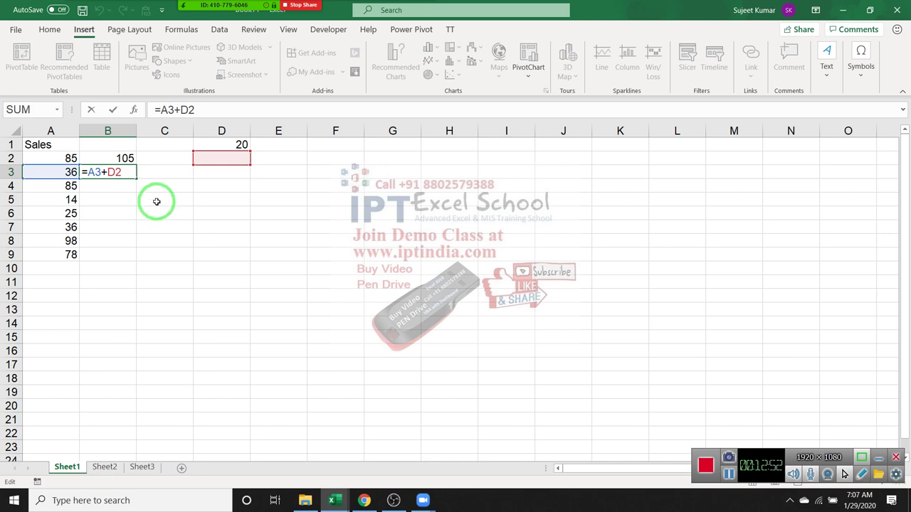
{"action": "key", "text": "Return"}
{"action": "key", "text": "Up"}
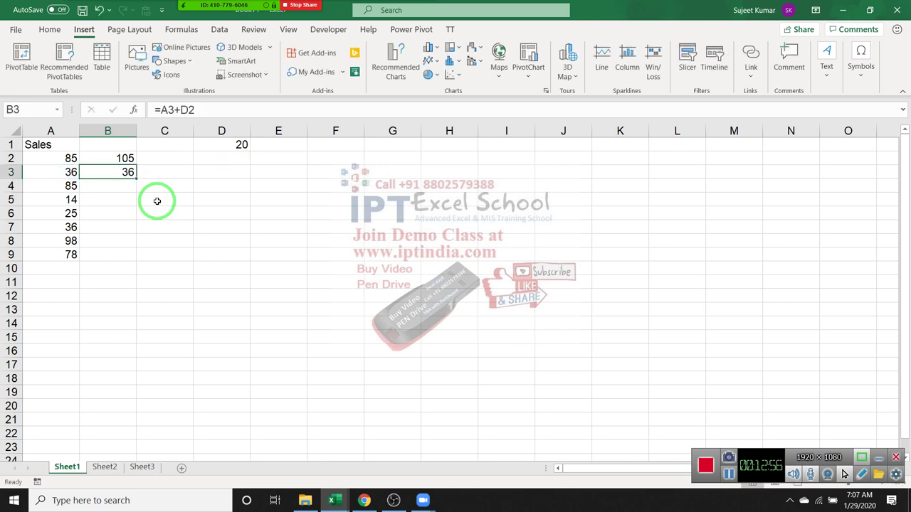
{"action": "key", "text": "Delete"}
{"action": "key", "text": "Up"}
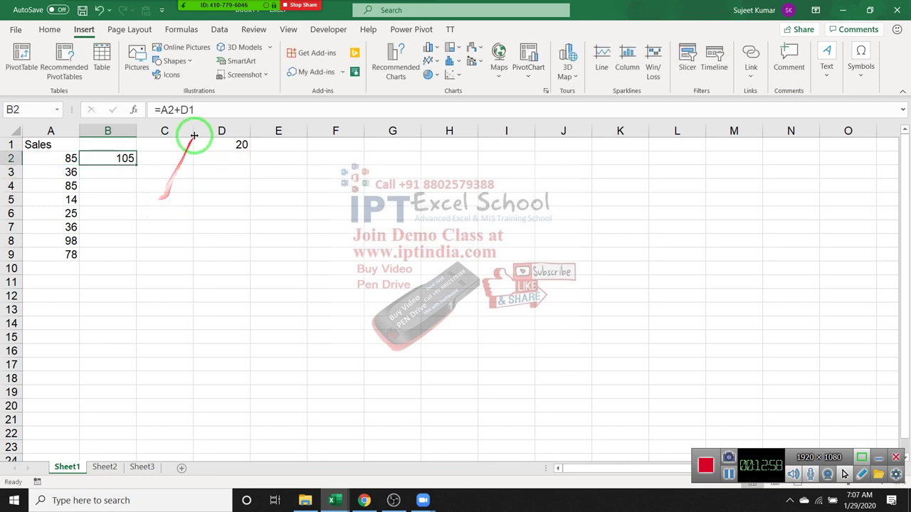
Change B2's formula to =A2+D$1 and fill it down through B9.
{"action": "left_click", "coordinate": [189, 107]}
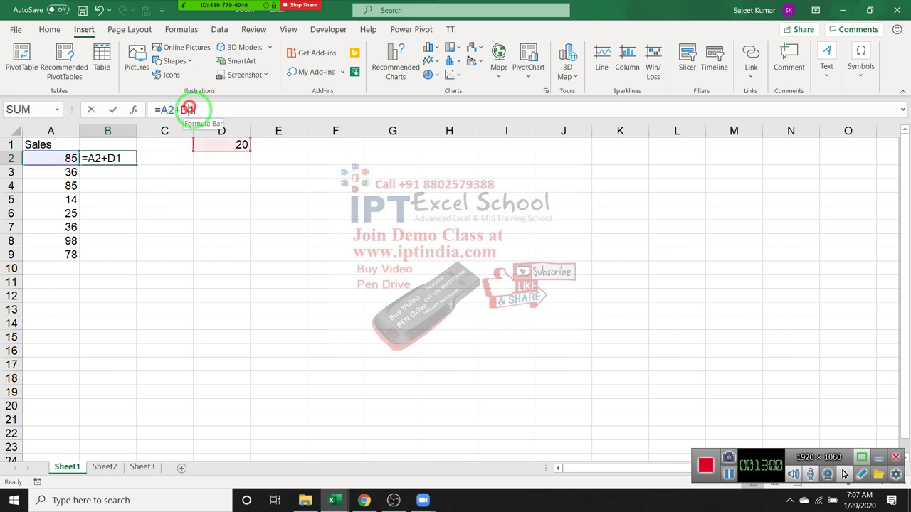
{"action": "type", "text": "$"}
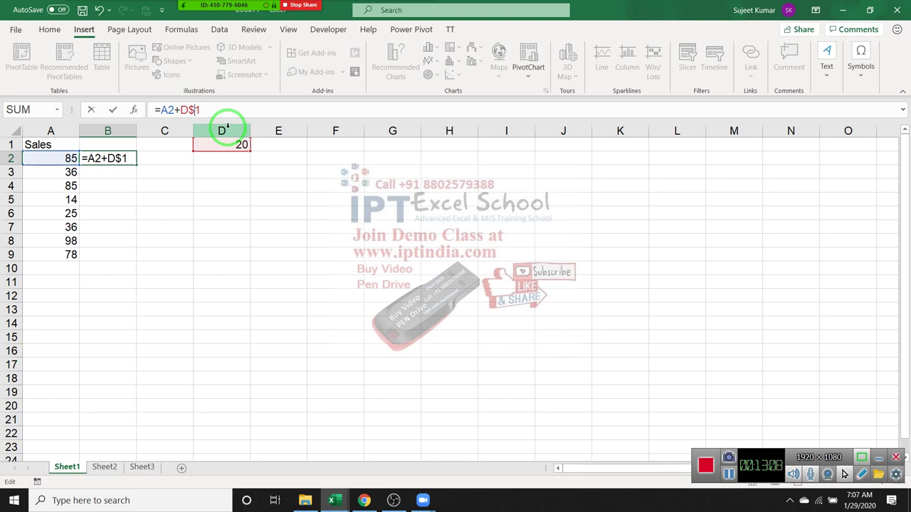
{"action": "key", "text": "Return"}
{"action": "key", "text": "Up"}
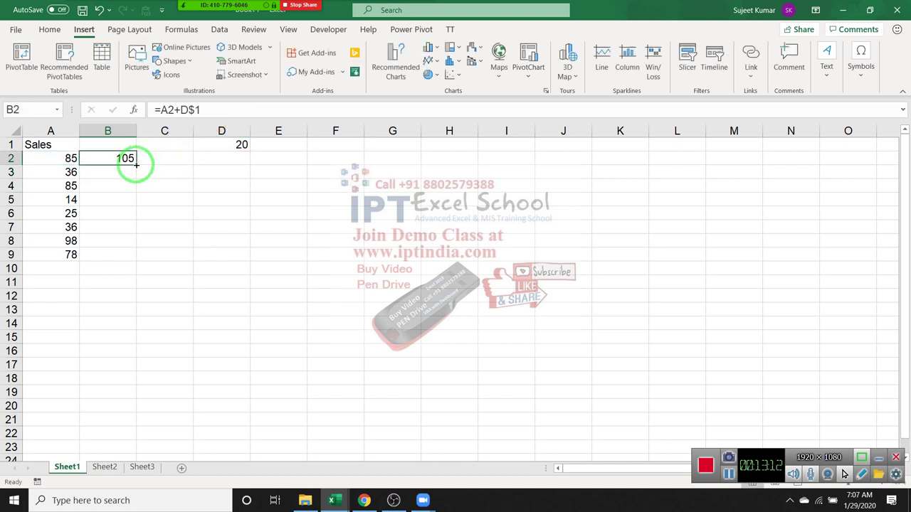
{"action": "left_click_drag", "start_coordinate": [135, 164], "coordinate": [142, 254]}
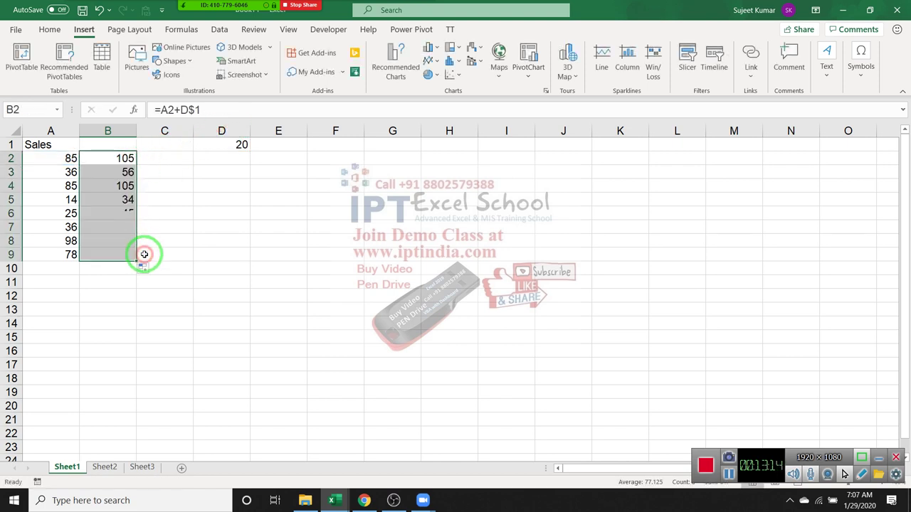
Check that the copied formulas in B3, B8 and B9 still reference D$1.
{"action": "left_click", "coordinate": [126, 174]}
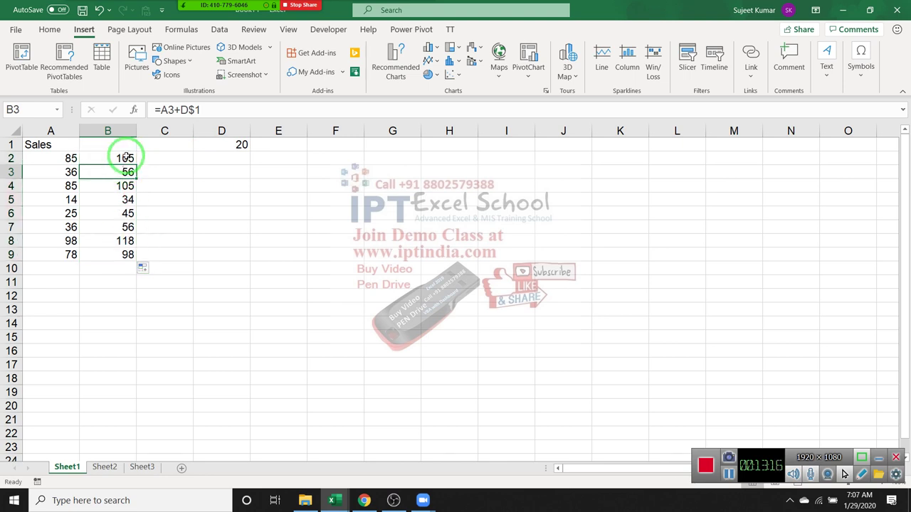
{"action": "left_click", "coordinate": [126, 158]}
{"action": "left_click", "coordinate": [128, 172]}
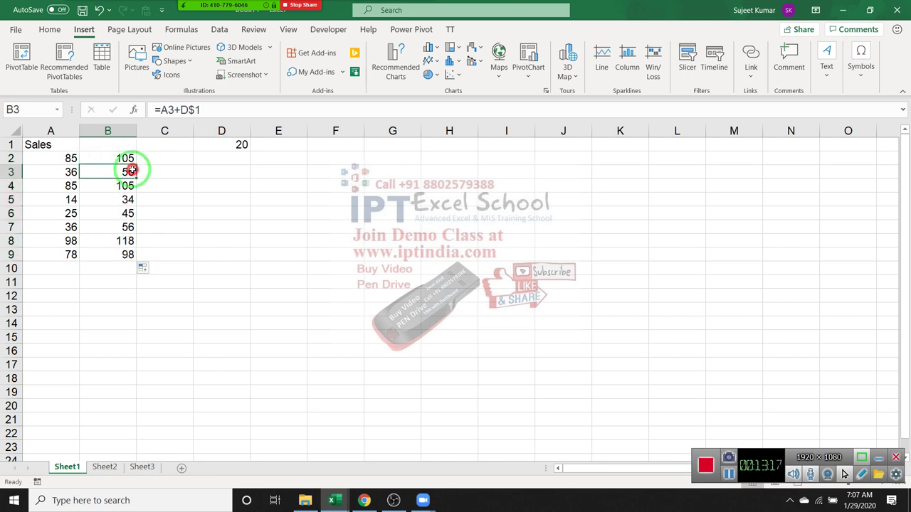
{"action": "left_click", "coordinate": [183, 109]}
{"action": "double_click", "coordinate": [184, 110]}
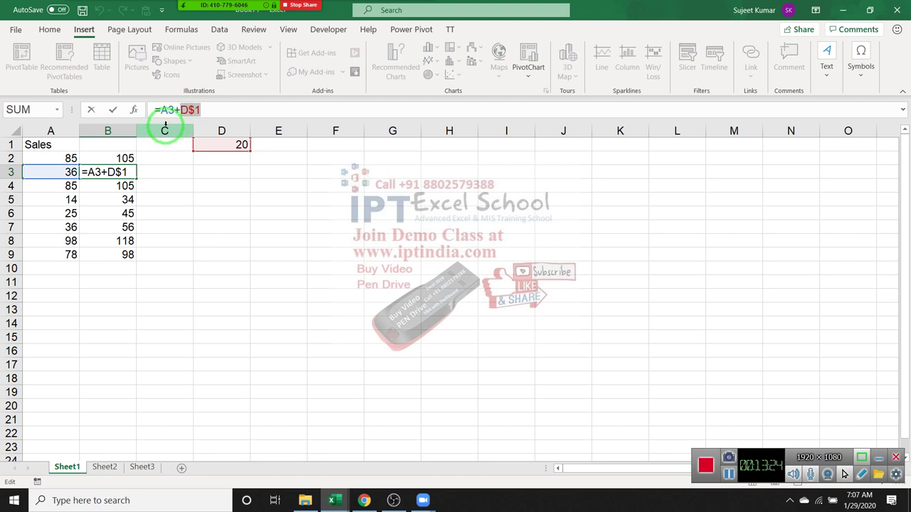
{"action": "key", "text": "ctrl+Return"}
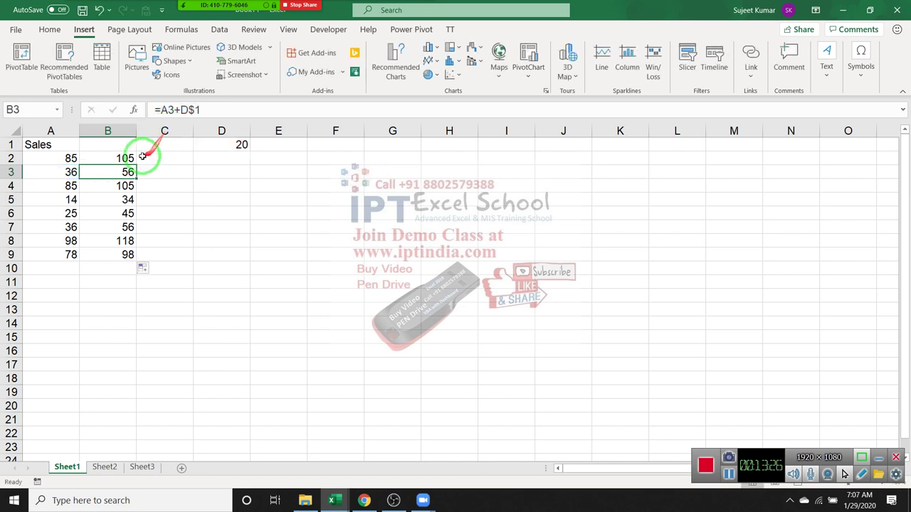
{"action": "left_click", "coordinate": [123, 157]}
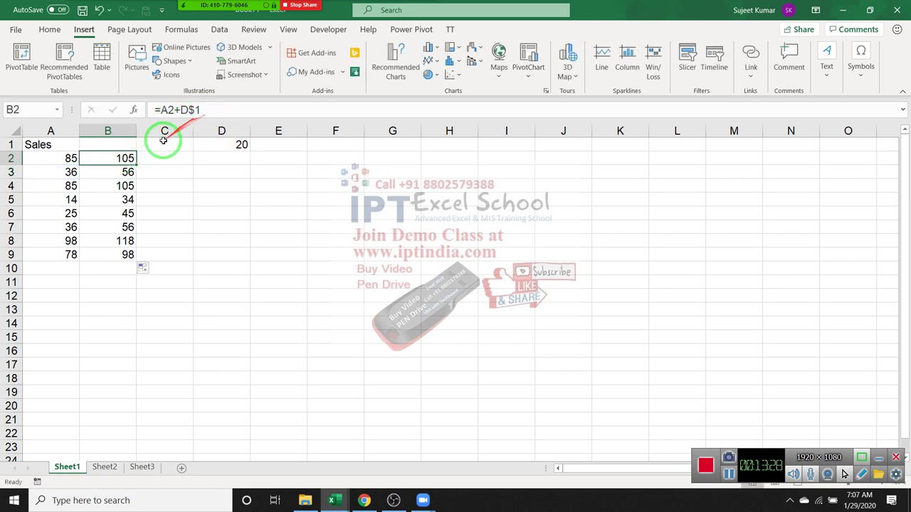
{"action": "left_click_drag", "start_coordinate": [136, 164], "coordinate": [128, 213]}
{"action": "left_click", "coordinate": [125, 242]}
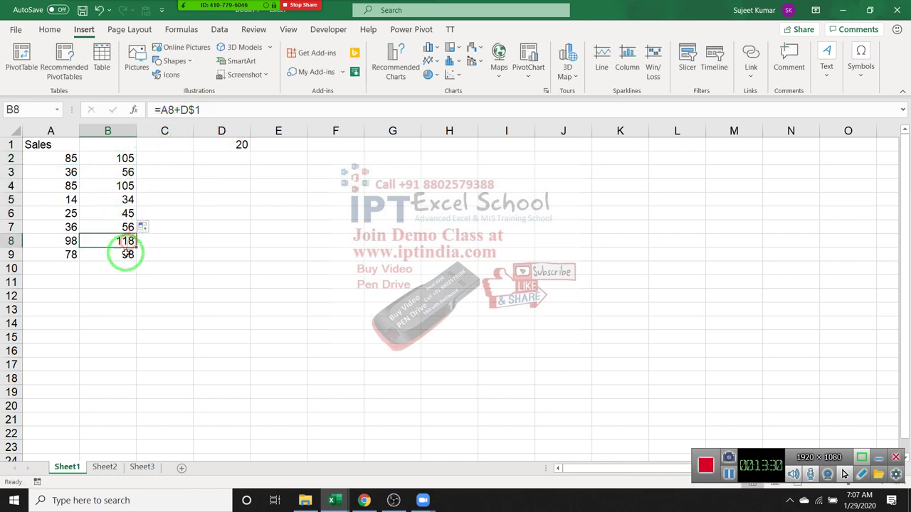
{"action": "left_click", "coordinate": [126, 254]}
{"action": "left_click", "coordinate": [132, 162]}
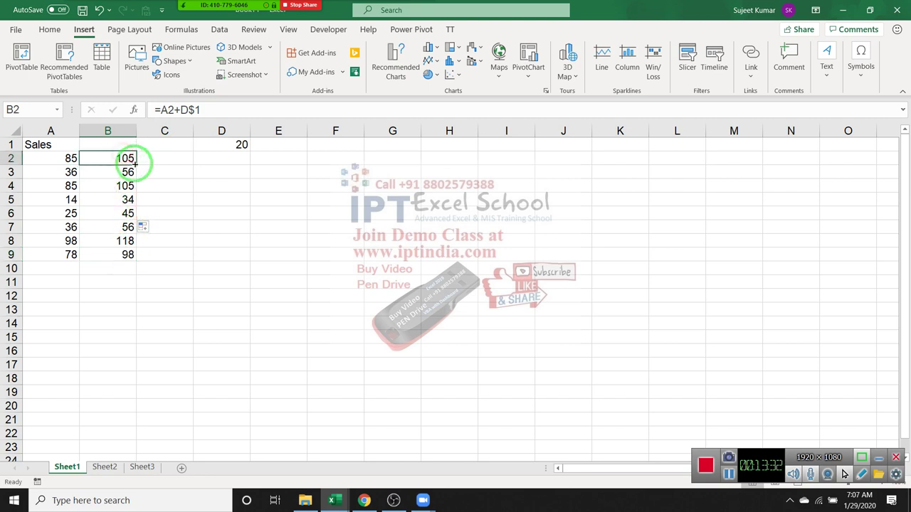
Fill B2's formula across into C2.
{"action": "left_click", "coordinate": [145, 160]}
{"action": "left_click", "coordinate": [151, 171]}
{"action": "left_click", "coordinate": [127, 157]}
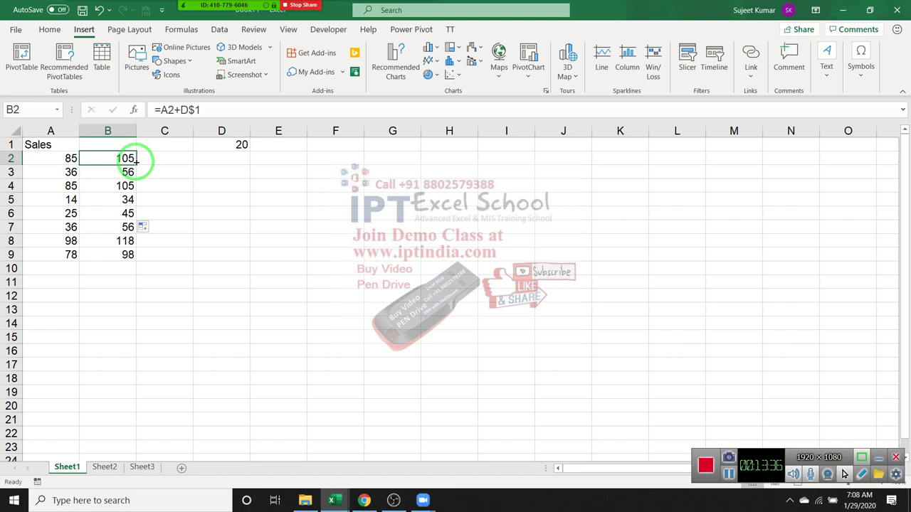
{"action": "left_click_drag", "start_coordinate": [135, 162], "coordinate": [184, 158]}
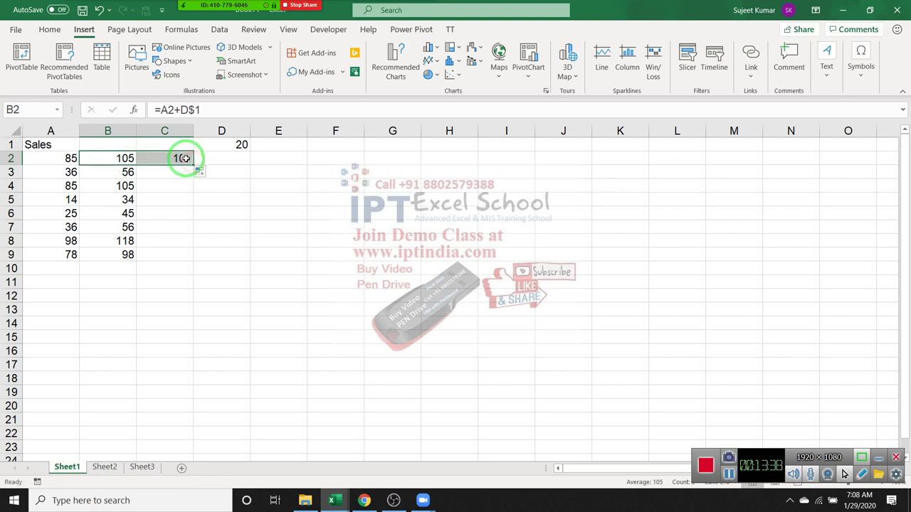
After checking C2's shifted formula, change B2 to =A2+$D$1, still showing 105.
{"action": "left_click", "coordinate": [183, 158]}
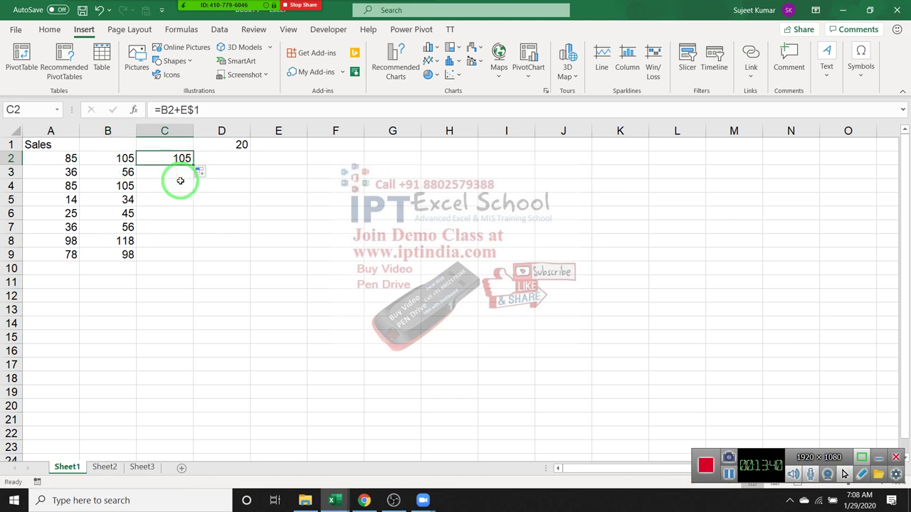
{"action": "left_click", "coordinate": [128, 157]}
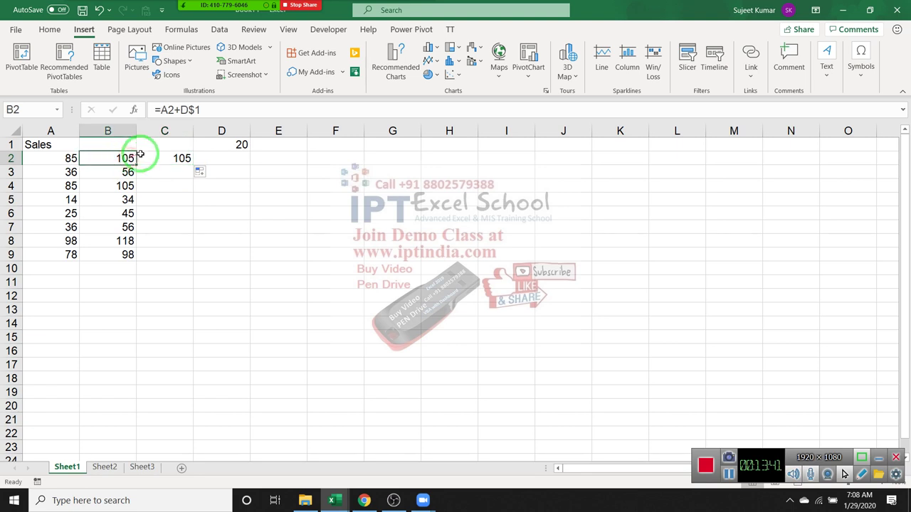
{"action": "left_click", "coordinate": [184, 111]}
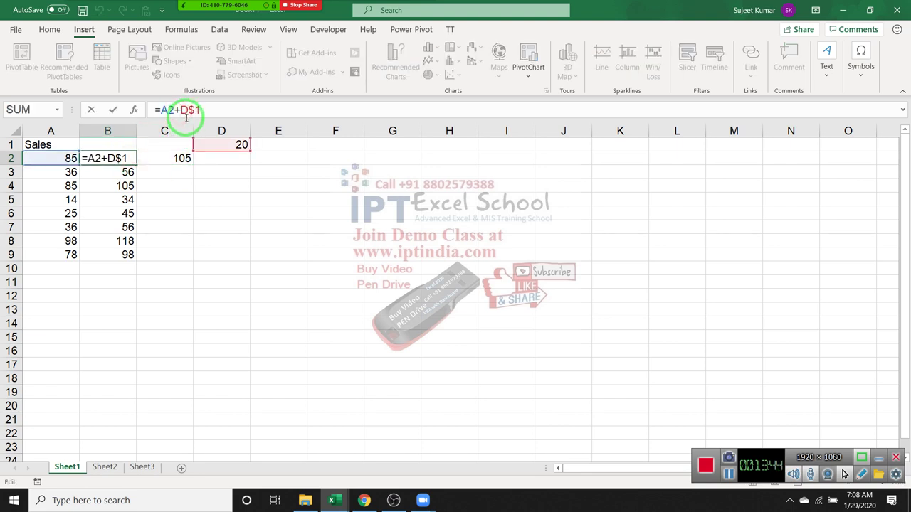
{"action": "type", "text": "$"}
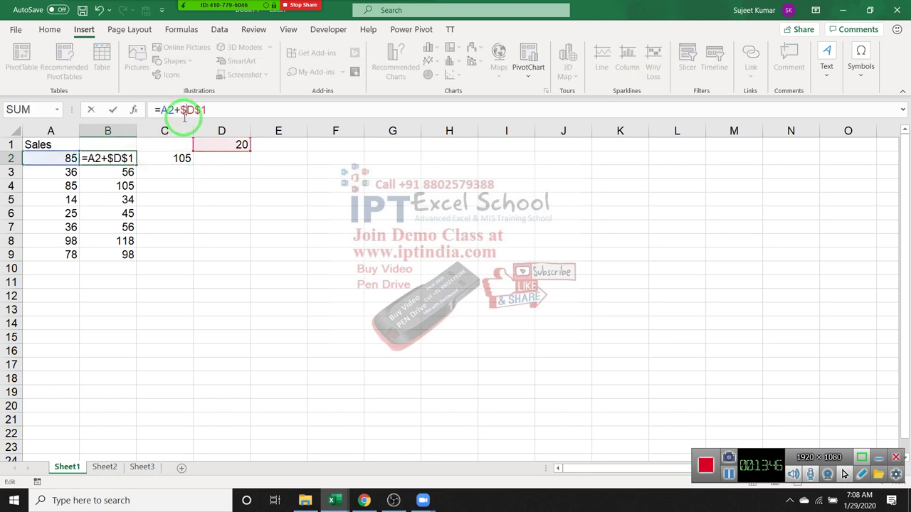
{"action": "key", "text": "Return"}
{"action": "left_click", "coordinate": [128, 158]}
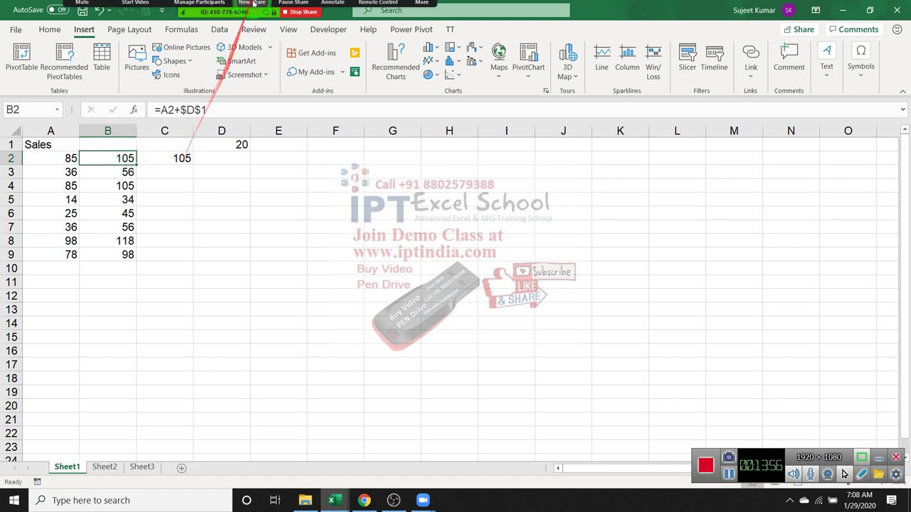
{"action": "left_click", "coordinate": [202, 11]}
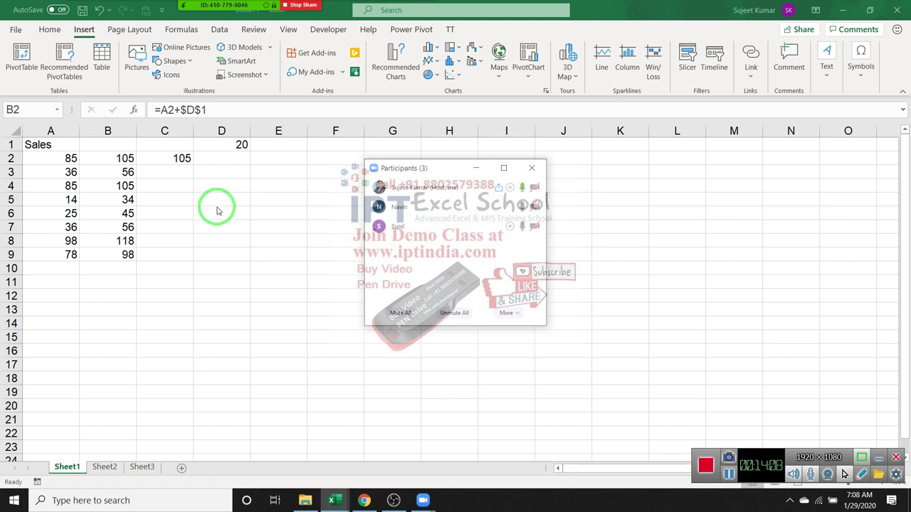
{"action": "left_click_drag", "start_coordinate": [219, 200], "coordinate": [317, 199]}
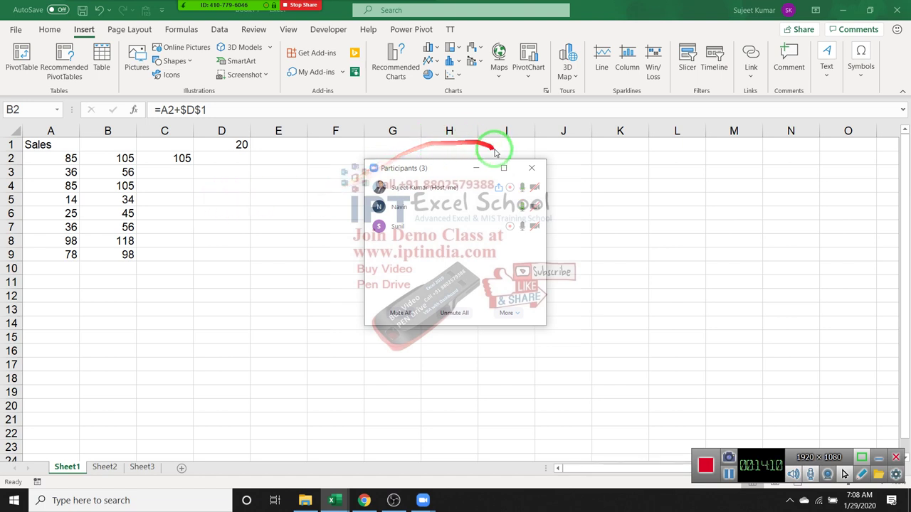
{"action": "left_click", "coordinate": [539, 173]}
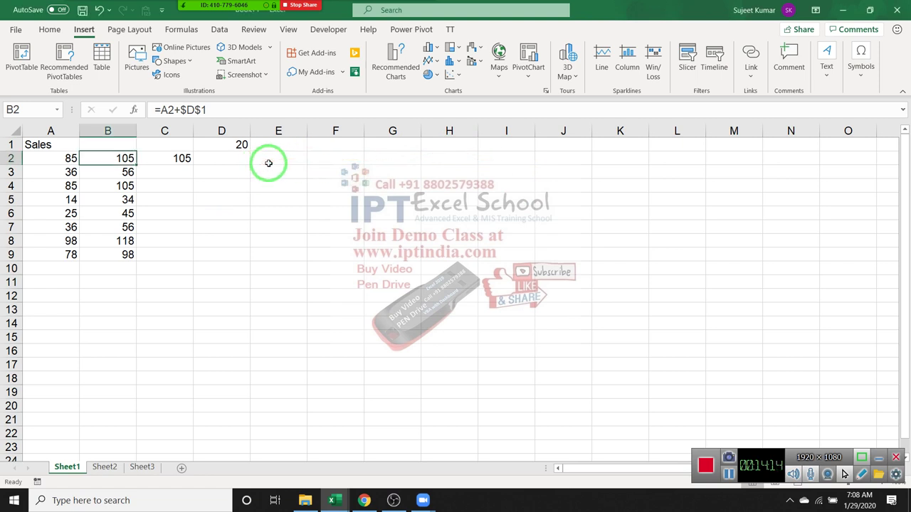
{"action": "left_click_drag", "start_coordinate": [268, 164], "coordinate": [45, 39]}
On the Home tab, select J3 and show the Conditional Formatting tooltip with Tell me more.
{"action": "left_click", "coordinate": [47, 32]}
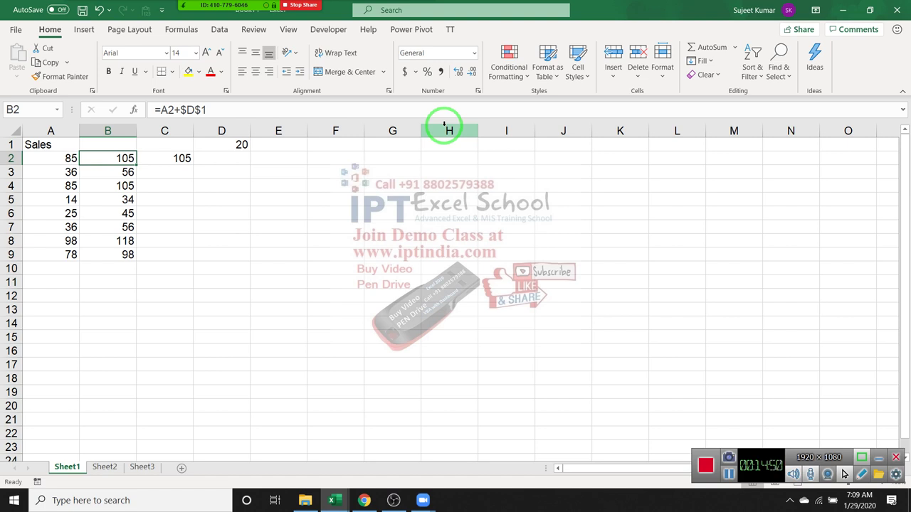
{"action": "left_click", "coordinate": [548, 170]}
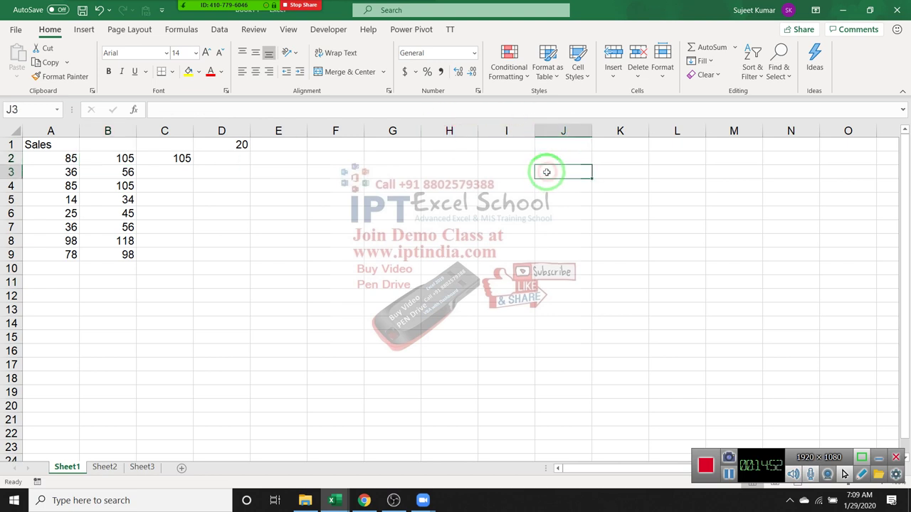
{"action": "left_click", "coordinate": [502, 74]}
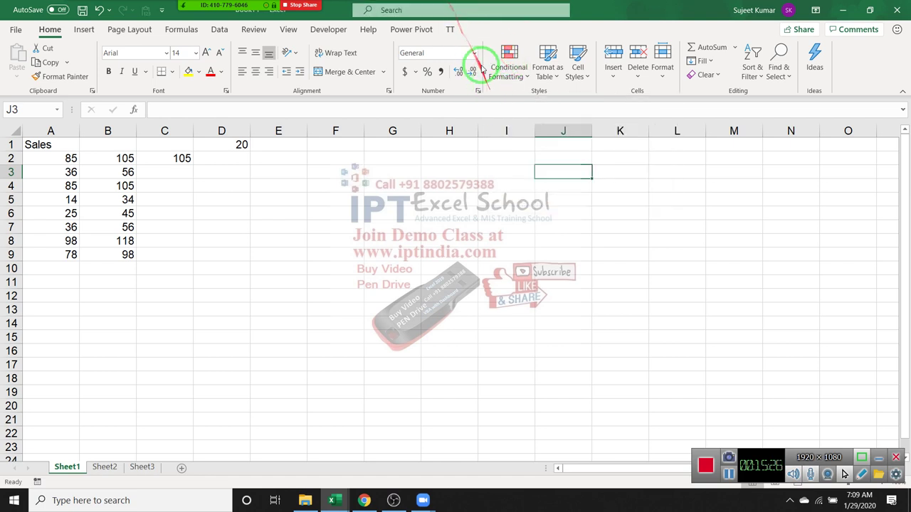
{"action": "mouse_move", "coordinate": [508, 65]}
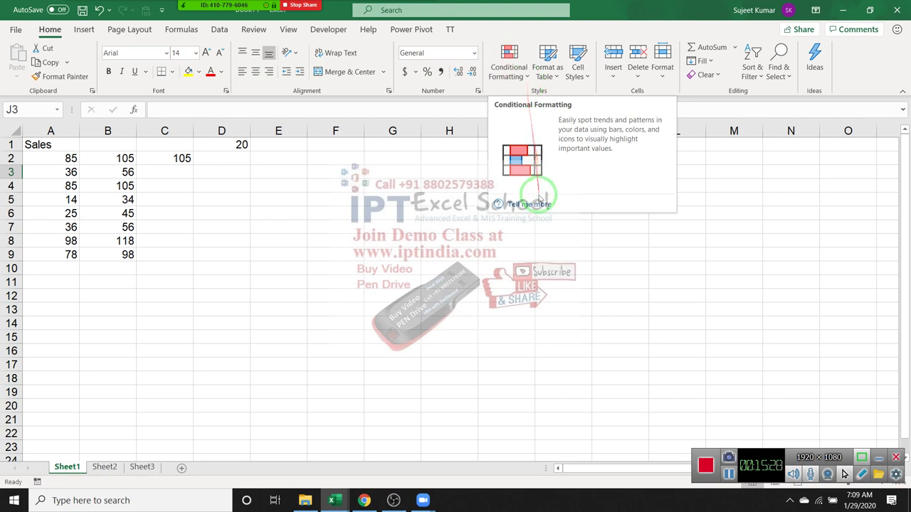
Open the 'Use conditional formatting to highlight information' article and read it, returning to its heading.
{"action": "left_click", "coordinate": [541, 205]}
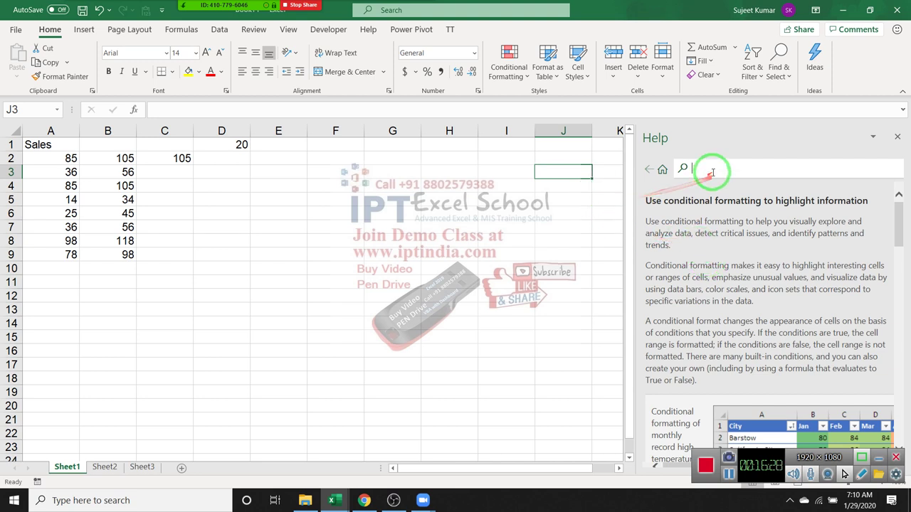
{"action": "scroll", "coordinate": [790, 221], "scroll_direction": "down", "scroll_amount": 1}
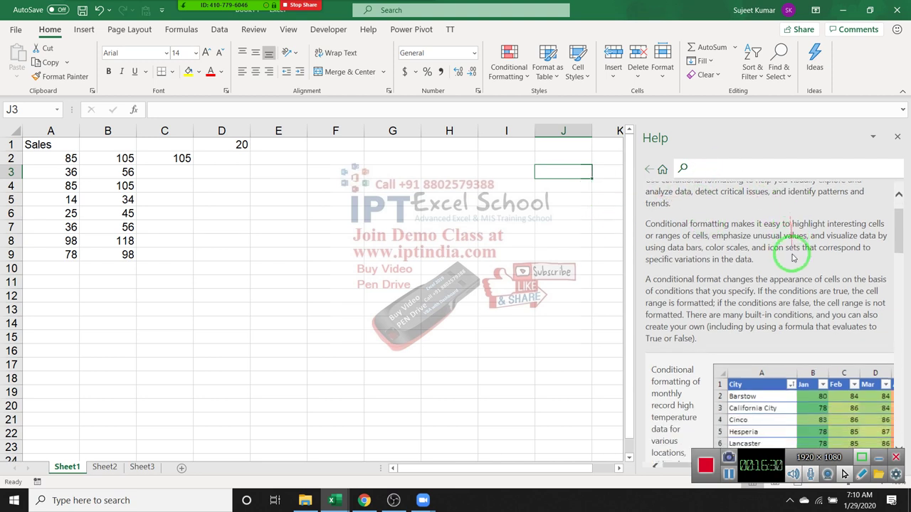
{"action": "scroll", "coordinate": [792, 249], "scroll_direction": "down", "scroll_amount": 1}
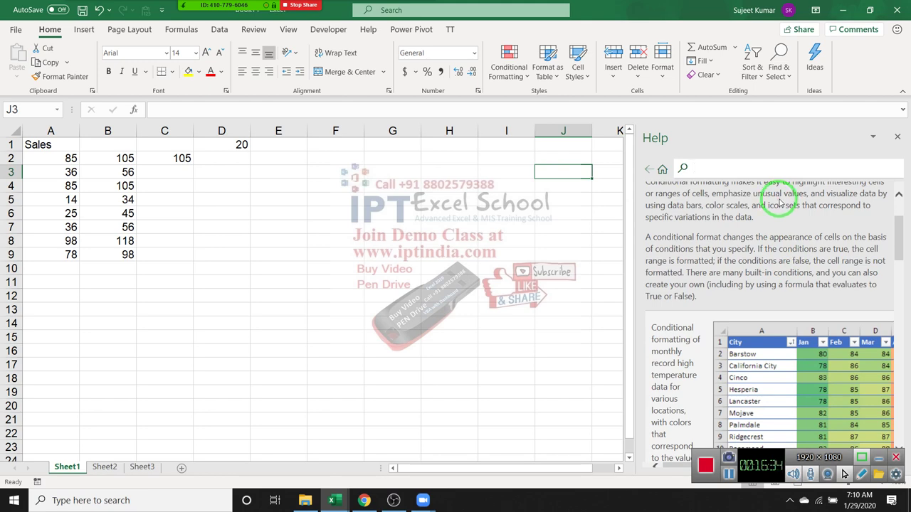
{"action": "scroll", "coordinate": [732, 230], "scroll_direction": "up", "scroll_amount": 2}
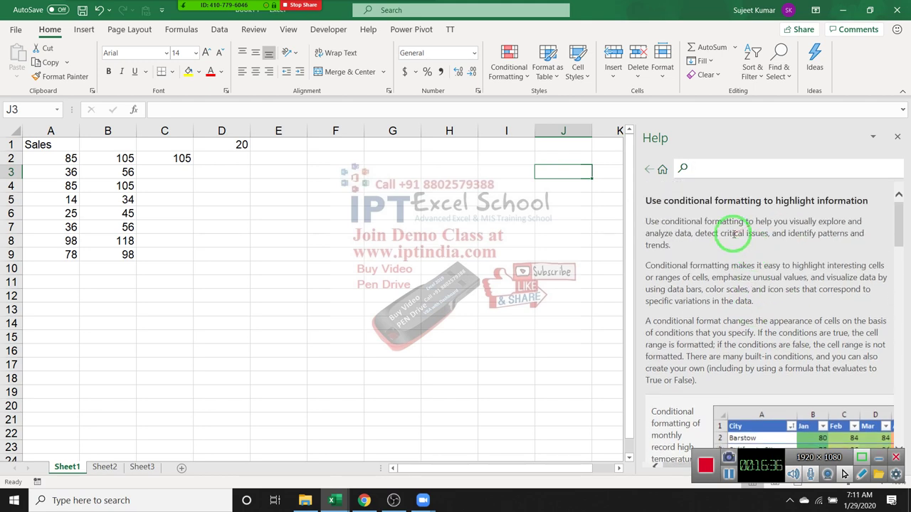
{"action": "scroll", "coordinate": [728, 238], "scroll_direction": "down", "scroll_amount": 2}
{"action": "scroll", "coordinate": [740, 252], "scroll_direction": "down", "scroll_amount": 4}
{"action": "scroll", "coordinate": [740, 253], "scroll_direction": "down", "scroll_amount": 3}
{"action": "scroll", "coordinate": [746, 258], "scroll_direction": "down", "scroll_amount": 3}
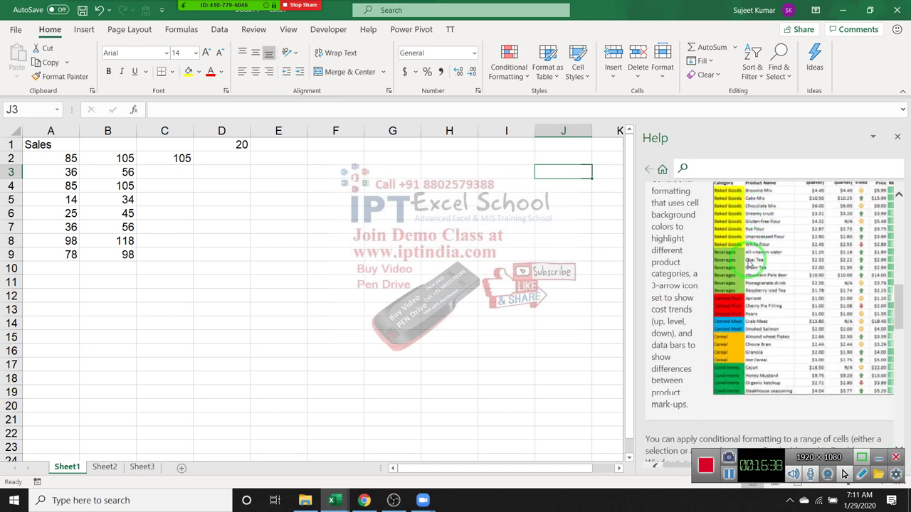
{"action": "scroll", "coordinate": [747, 260], "scroll_direction": "down", "scroll_amount": 3}
{"action": "scroll", "coordinate": [746, 267], "scroll_direction": "down", "scroll_amount": 3}
{"action": "scroll", "coordinate": [745, 279], "scroll_direction": "down", "scroll_amount": 2}
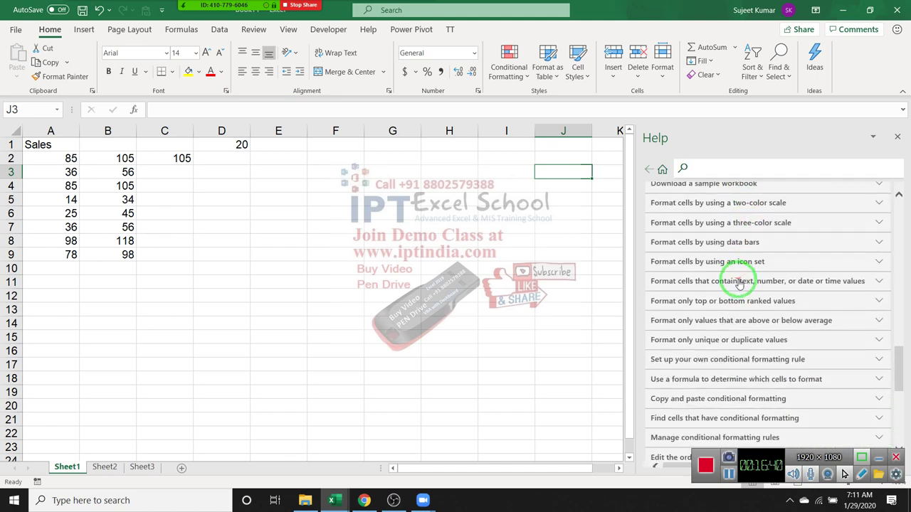
{"action": "scroll", "coordinate": [740, 283], "scroll_direction": "down", "scroll_amount": 3}
{"action": "scroll", "coordinate": [740, 281], "scroll_direction": "up", "scroll_amount": 5}
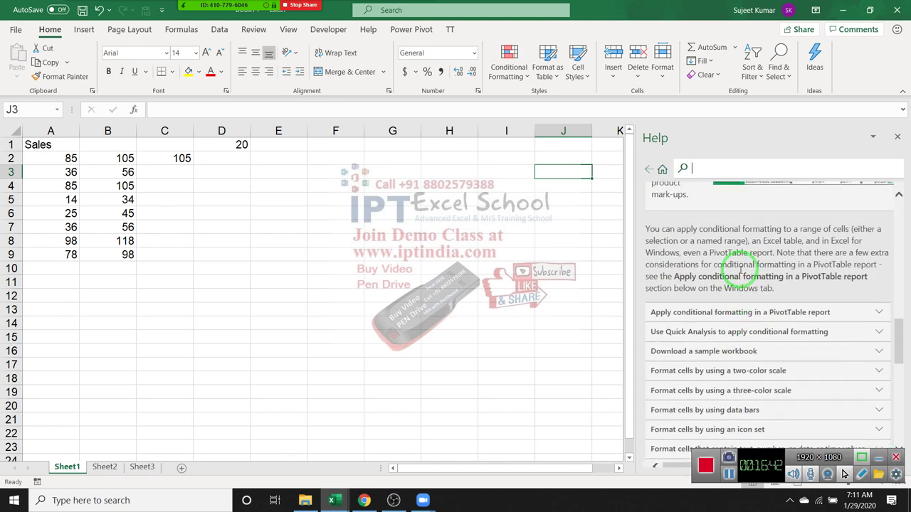
{"action": "scroll", "coordinate": [740, 277], "scroll_direction": "up", "scroll_amount": 5}
{"action": "scroll", "coordinate": [740, 272], "scroll_direction": "up", "scroll_amount": 5}
{"action": "scroll", "coordinate": [737, 270], "scroll_direction": "up", "scroll_amount": 5}
{"action": "scroll", "coordinate": [737, 269], "scroll_direction": "up", "scroll_amount": 3}
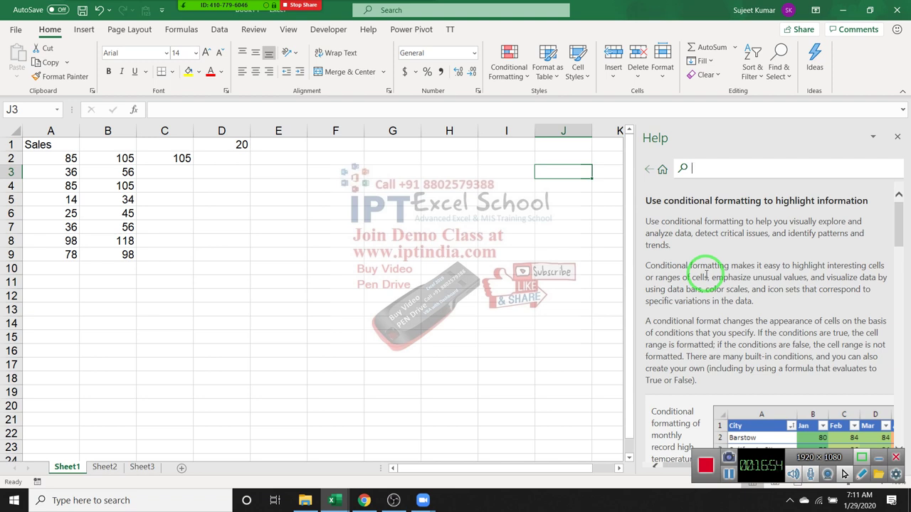
Search Help for 'sortcut' and open the 'Keyboard shortcuts in Excel' article.
{"action": "type", "text": "sort"}
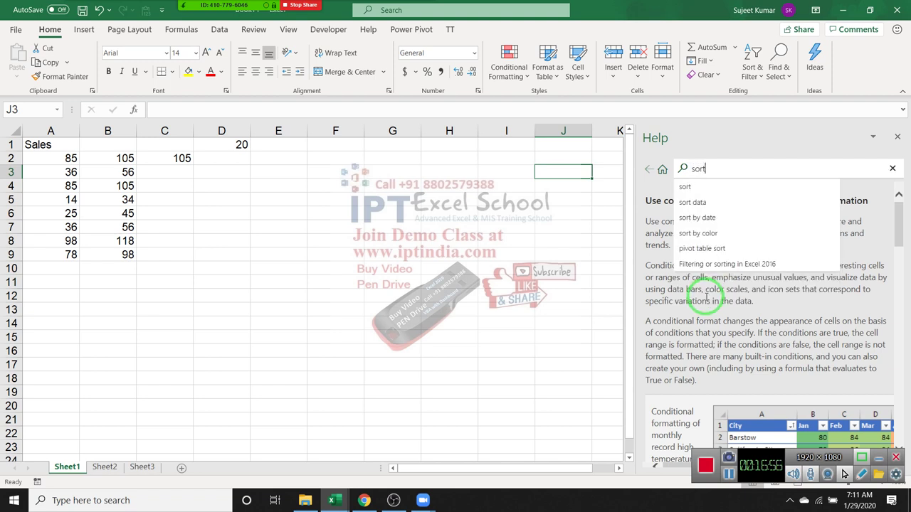
{"action": "type", "text": "cut"}
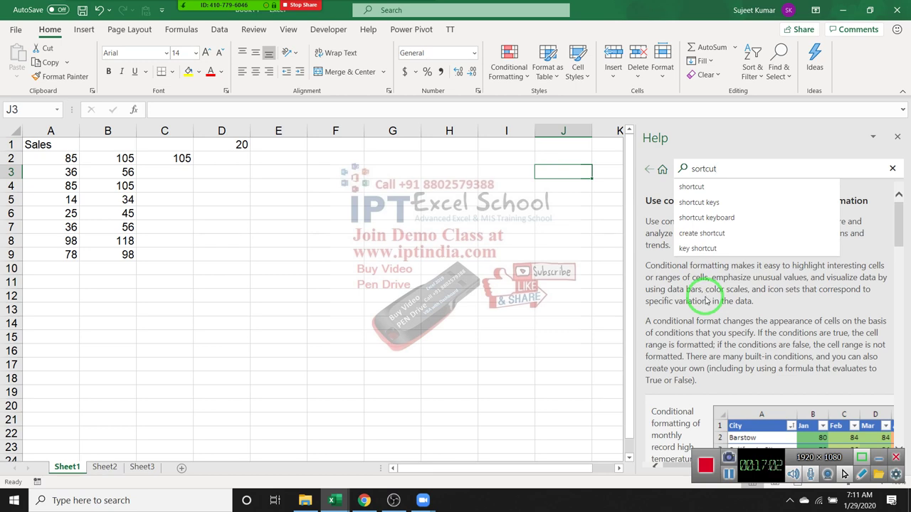
{"action": "key", "text": "Return"}
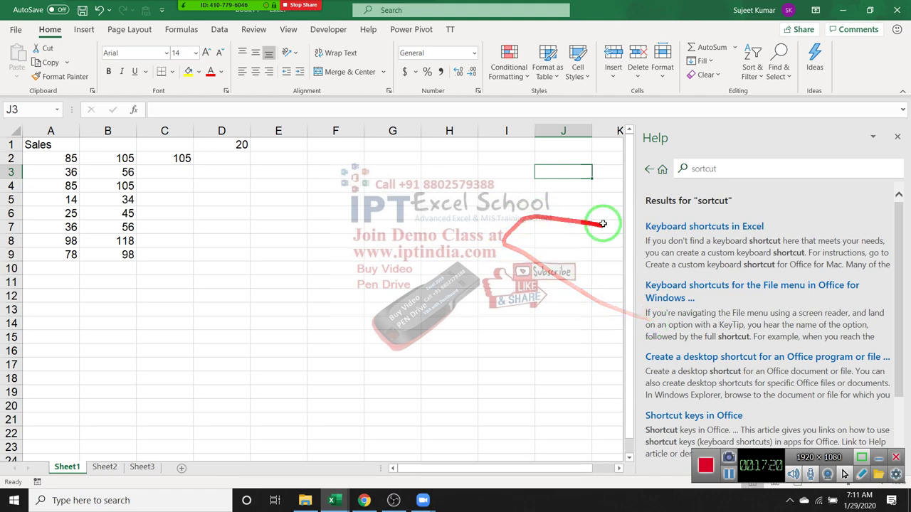
{"action": "left_click", "coordinate": [657, 228]}
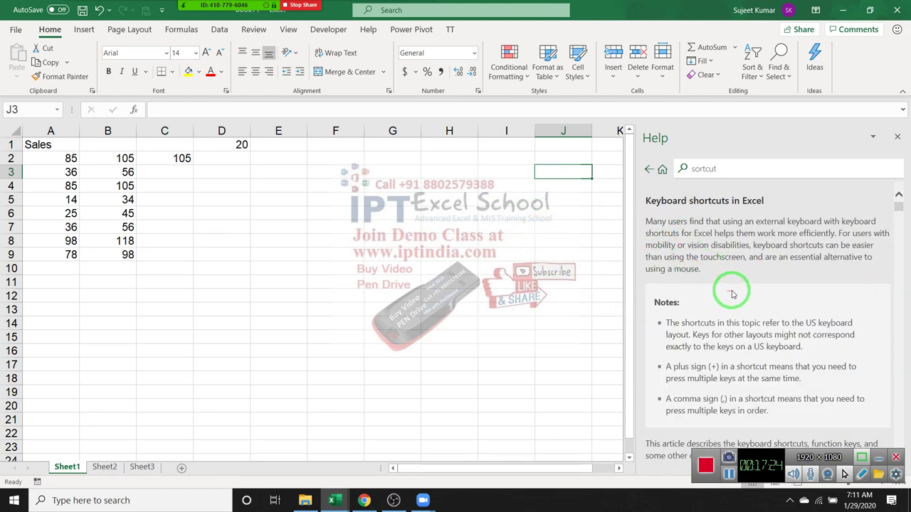
Scroll through the shortcut tables, such as Ctrl+End and Ctrl+Home, and select the search term.
{"action": "scroll", "coordinate": [727, 290], "scroll_direction": "down", "scroll_amount": 3}
{"action": "scroll", "coordinate": [740, 299], "scroll_direction": "down", "scroll_amount": 3}
{"action": "scroll", "coordinate": [745, 304], "scroll_direction": "down", "scroll_amount": 3}
{"action": "scroll", "coordinate": [746, 305], "scroll_direction": "down", "scroll_amount": 3}
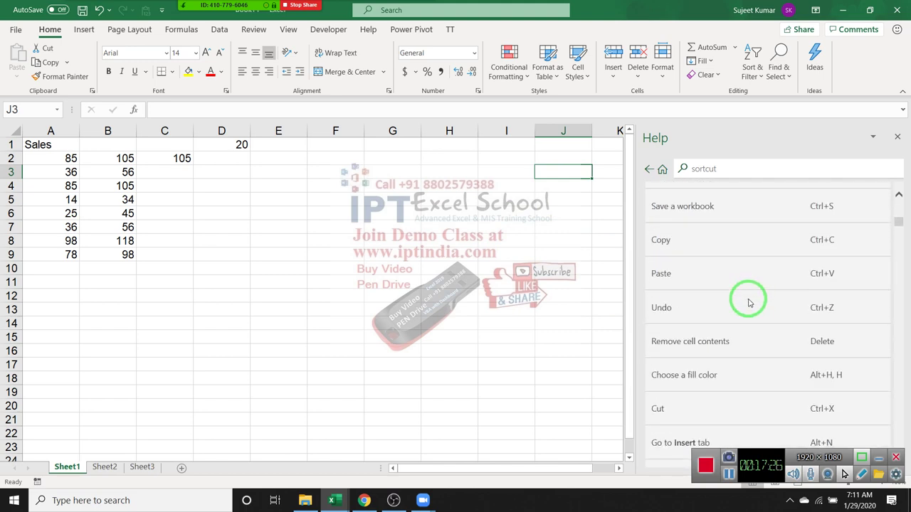
{"action": "scroll", "coordinate": [747, 302], "scroll_direction": "down", "scroll_amount": 3}
{"action": "scroll", "coordinate": [748, 302], "scroll_direction": "down", "scroll_amount": 3}
{"action": "scroll", "coordinate": [749, 303], "scroll_direction": "down", "scroll_amount": 3}
{"action": "scroll", "coordinate": [750, 299], "scroll_direction": "down", "scroll_amount": 3}
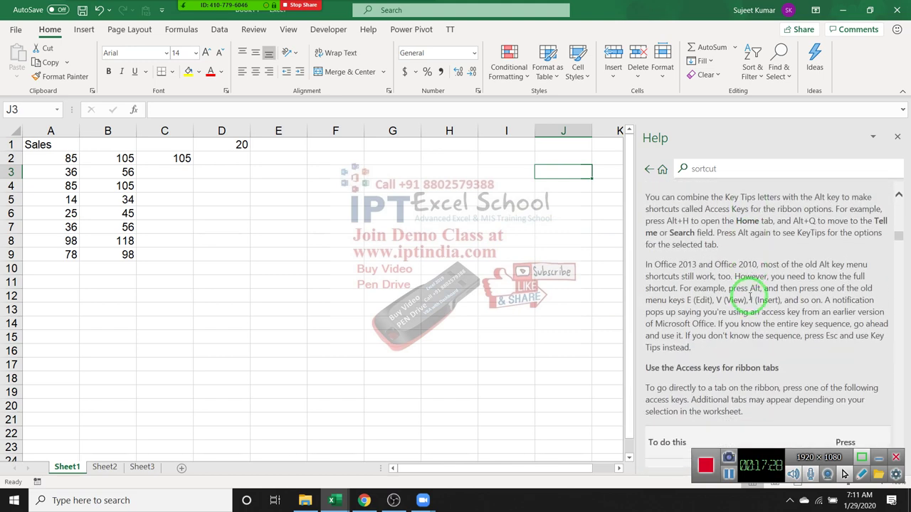
{"action": "scroll", "coordinate": [752, 290], "scroll_direction": "down", "scroll_amount": 3}
{"action": "scroll", "coordinate": [752, 285], "scroll_direction": "down", "scroll_amount": 3}
{"action": "scroll", "coordinate": [756, 293], "scroll_direction": "down", "scroll_amount": 3}
{"action": "scroll", "coordinate": [757, 296], "scroll_direction": "down", "scroll_amount": 3}
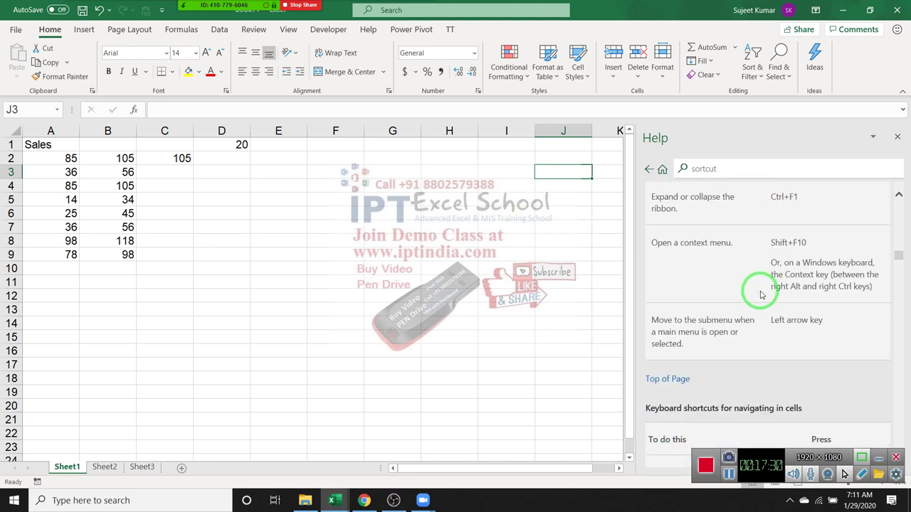
{"action": "scroll", "coordinate": [758, 290], "scroll_direction": "down", "scroll_amount": 3}
{"action": "scroll", "coordinate": [759, 290], "scroll_direction": "down", "scroll_amount": 3}
{"action": "scroll", "coordinate": [758, 291], "scroll_direction": "down", "scroll_amount": 3}
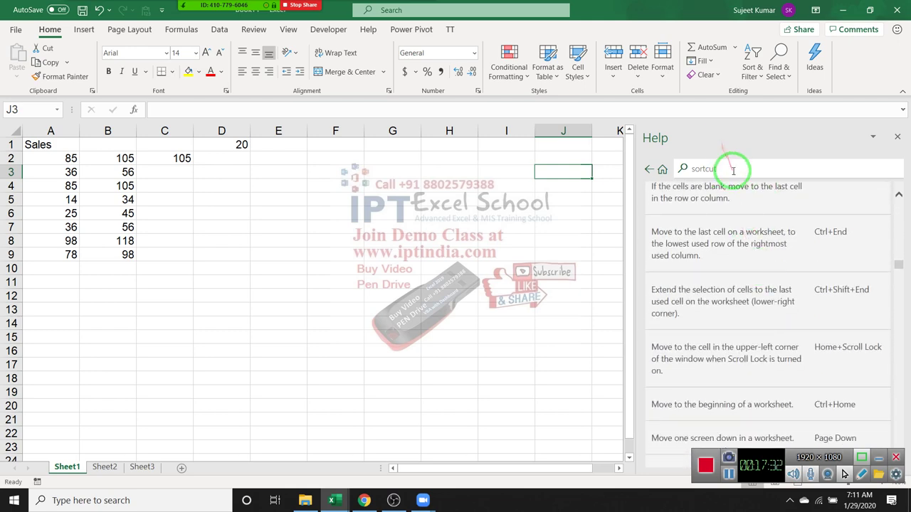
{"action": "left_click_drag", "start_coordinate": [727, 168], "coordinate": [691, 168]}
Search Help for 'Limit' and open the 'Excel specifications and limits' article.
{"action": "type", "text": "L"}
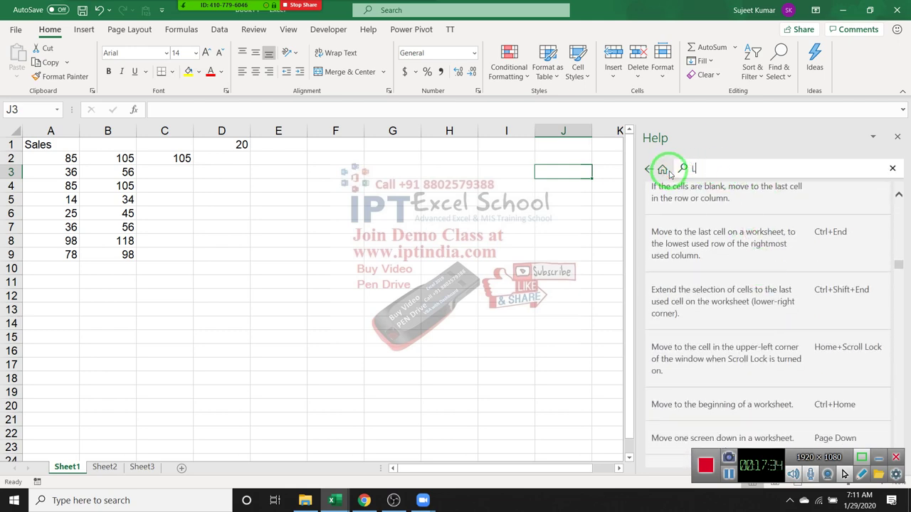
{"action": "type", "text": "imit"}
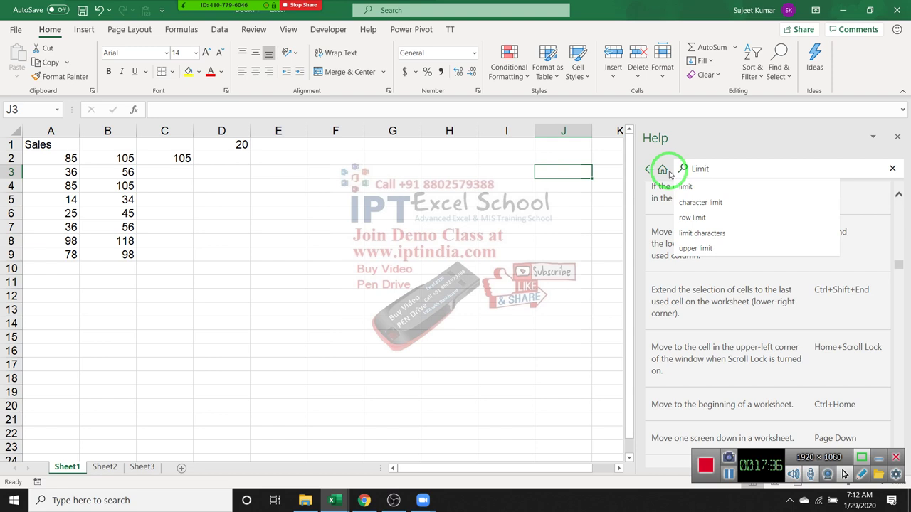
{"action": "key", "text": "Return"}
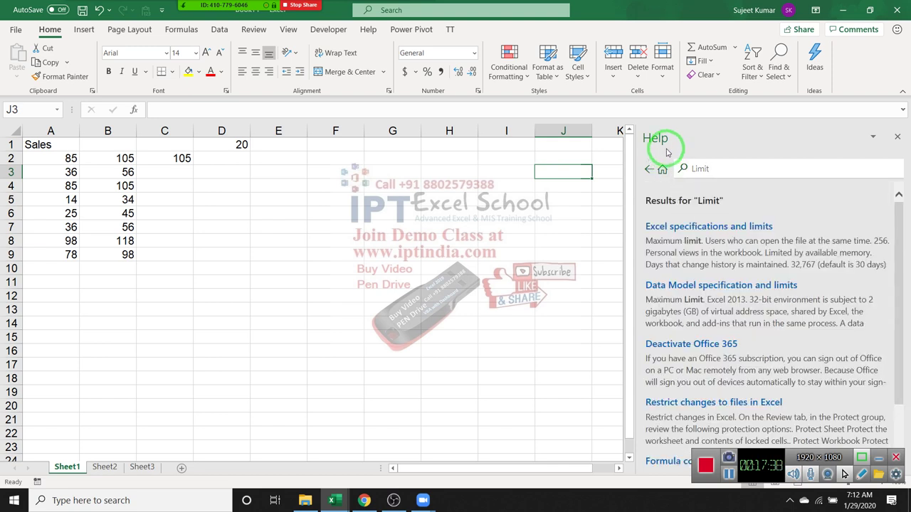
{"action": "left_click", "coordinate": [689, 228]}
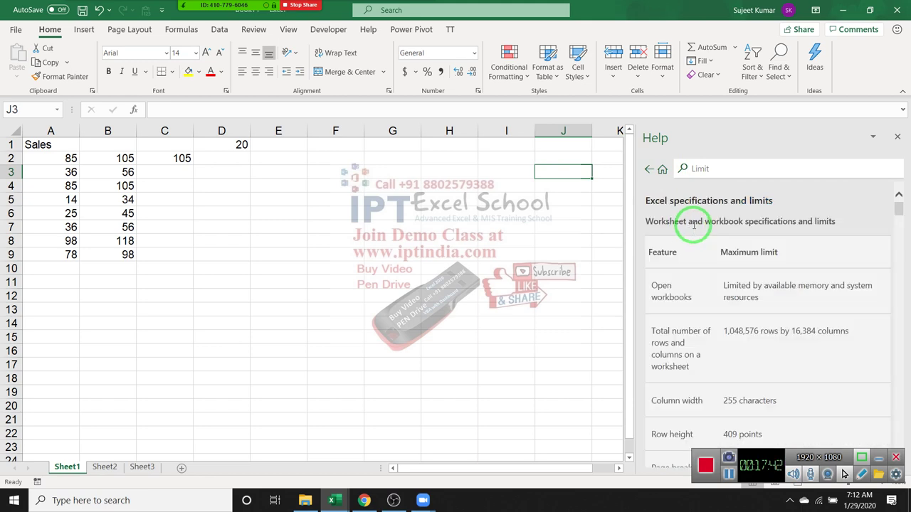
{"action": "scroll", "coordinate": [694, 235], "scroll_direction": "down", "scroll_amount": 3}
{"action": "scroll", "coordinate": [707, 244], "scroll_direction": "down", "scroll_amount": 3}
{"action": "scroll", "coordinate": [732, 269], "scroll_direction": "down", "scroll_amount": 2}
{"action": "scroll", "coordinate": [735, 273], "scroll_direction": "down", "scroll_amount": 3}
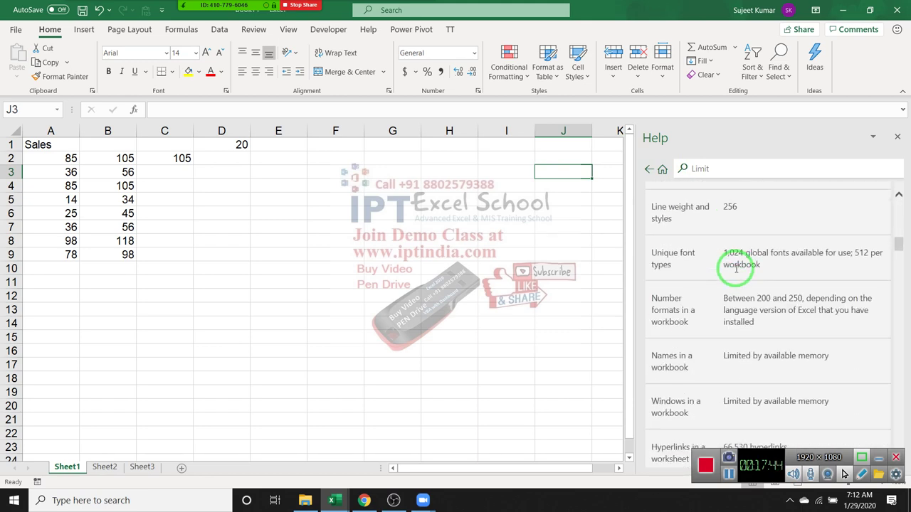
{"action": "scroll", "coordinate": [736, 273], "scroll_direction": "down", "scroll_amount": 3}
{"action": "scroll", "coordinate": [736, 271], "scroll_direction": "up", "scroll_amount": 4}
{"action": "scroll", "coordinate": [738, 271], "scroll_direction": "up", "scroll_amount": 3}
{"action": "scroll", "coordinate": [738, 271], "scroll_direction": "up", "scroll_amount": 3}
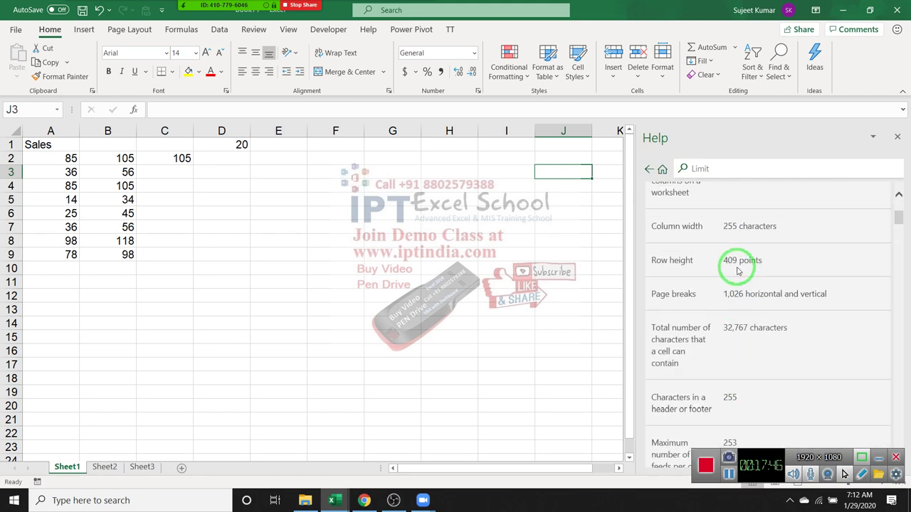
{"action": "scroll", "coordinate": [737, 271], "scroll_direction": "up", "scroll_amount": 3}
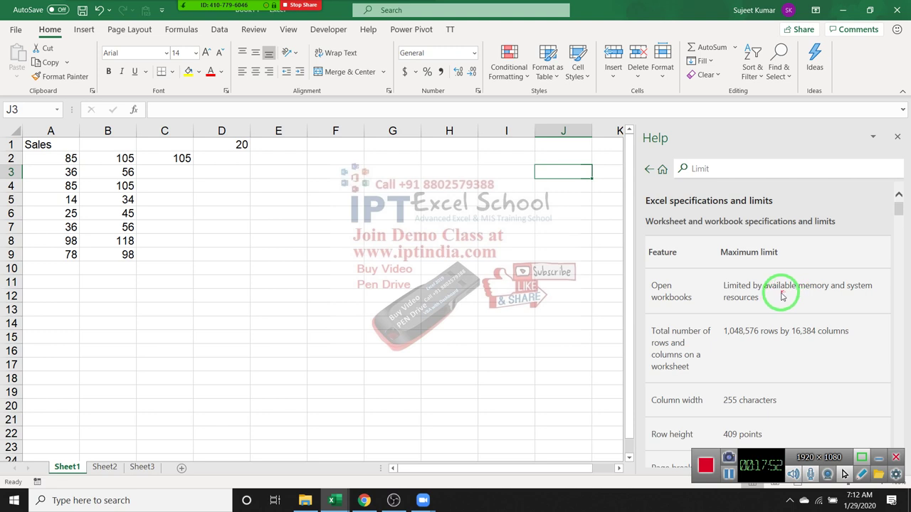
Highlight limits such as open workbooks, 32,767 characters per cell, 255 header characters, 253 line feeds.
{"action": "left_click", "coordinate": [781, 297]}
{"action": "triple_click", "coordinate": [782, 296]}
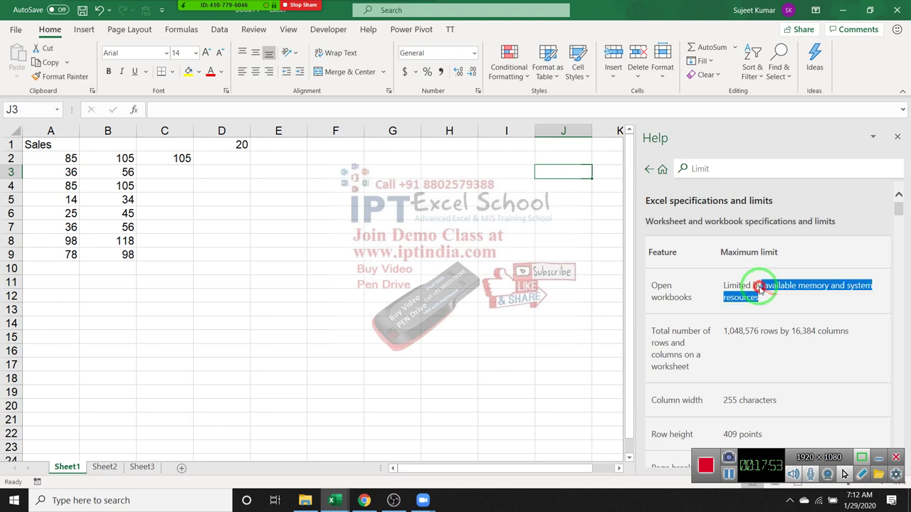
{"action": "left_click", "coordinate": [743, 328]}
{"action": "scroll", "coordinate": [746, 323], "scroll_direction": "down", "scroll_amount": 3}
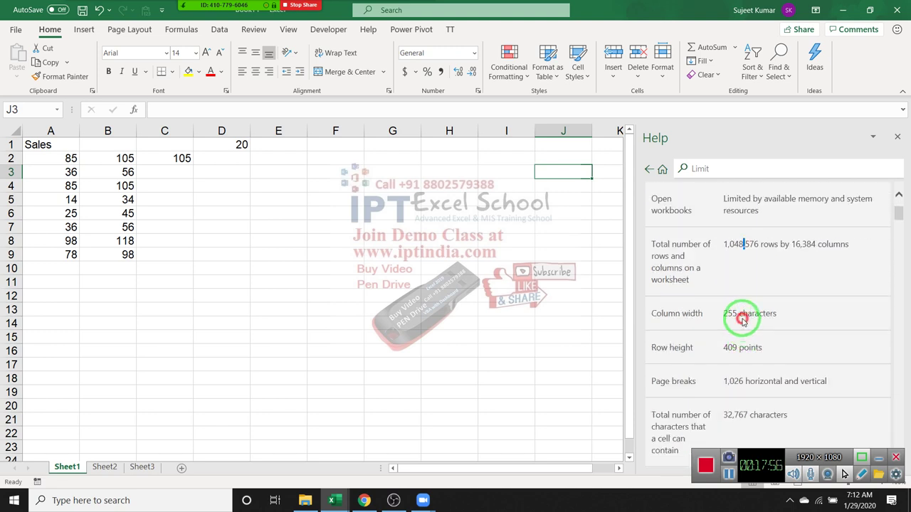
{"action": "double_click", "coordinate": [742, 318]}
{"action": "double_click", "coordinate": [749, 347]}
{"action": "double_click", "coordinate": [763, 382]}
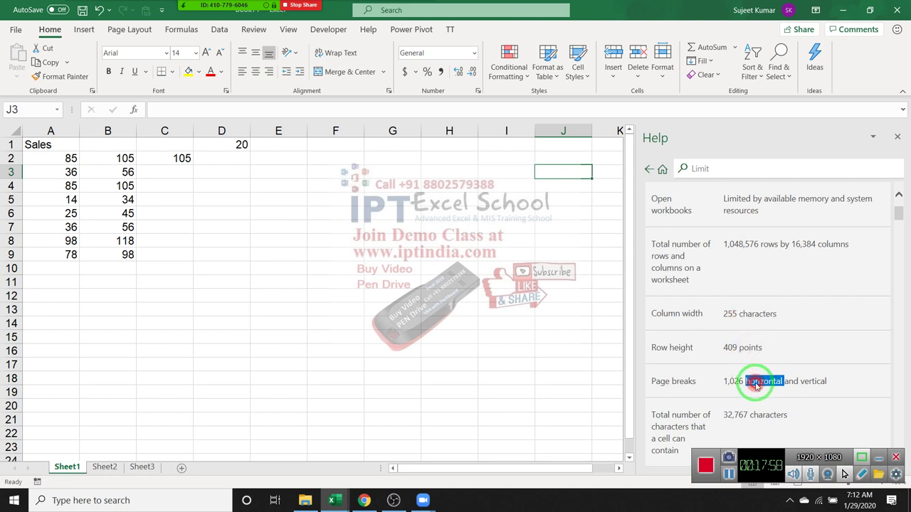
{"action": "scroll", "coordinate": [756, 382], "scroll_direction": "down", "scroll_amount": 3}
{"action": "triple_click", "coordinate": [736, 325]}
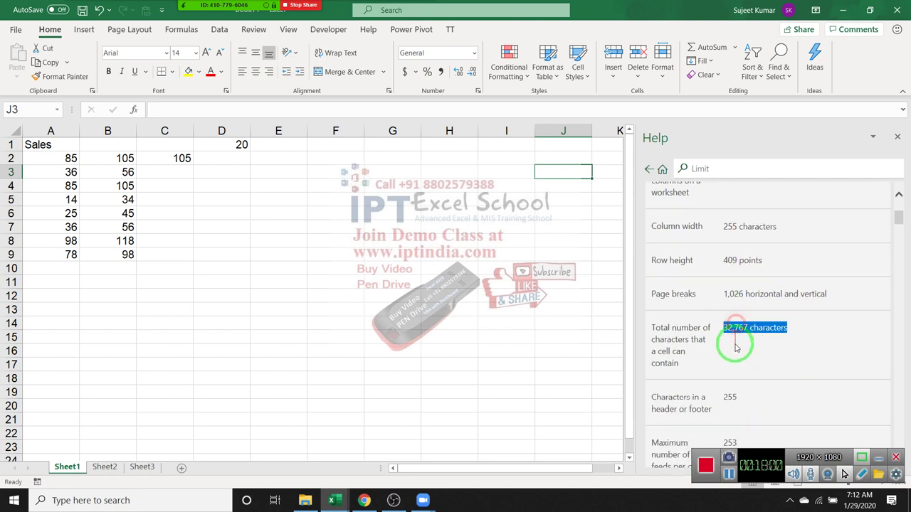
{"action": "scroll", "coordinate": [738, 356], "scroll_direction": "down", "scroll_amount": 3}
{"action": "double_click", "coordinate": [728, 310]}
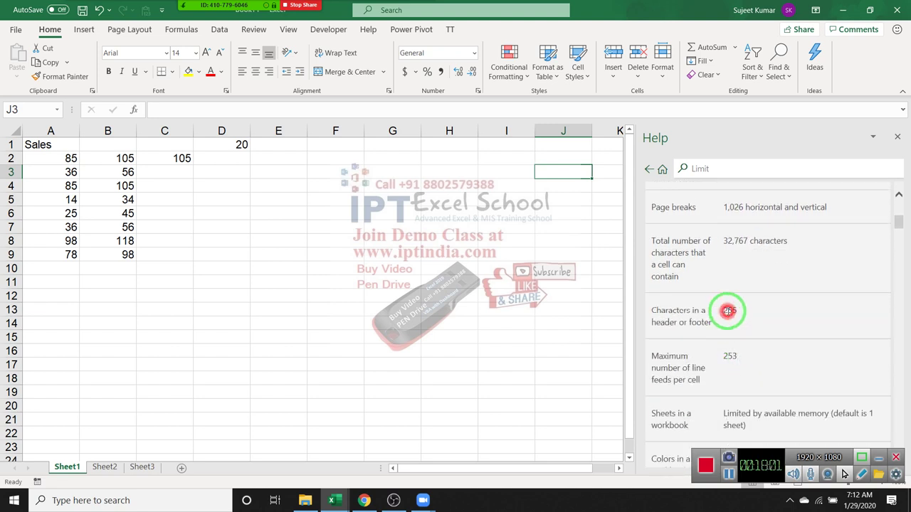
{"action": "double_click", "coordinate": [730, 354]}
Scroll further down the specifications table and back up.
{"action": "scroll", "coordinate": [735, 356], "scroll_direction": "down", "scroll_amount": 3}
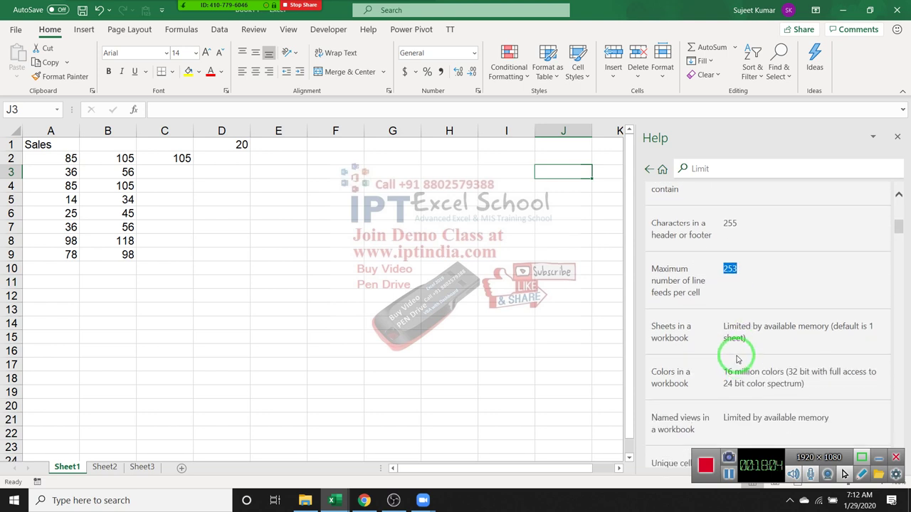
{"action": "scroll", "coordinate": [737, 357], "scroll_direction": "down", "scroll_amount": 3}
{"action": "scroll", "coordinate": [738, 357], "scroll_direction": "down", "scroll_amount": 6}
{"action": "scroll", "coordinate": [738, 355], "scroll_direction": "down", "scroll_amount": 5}
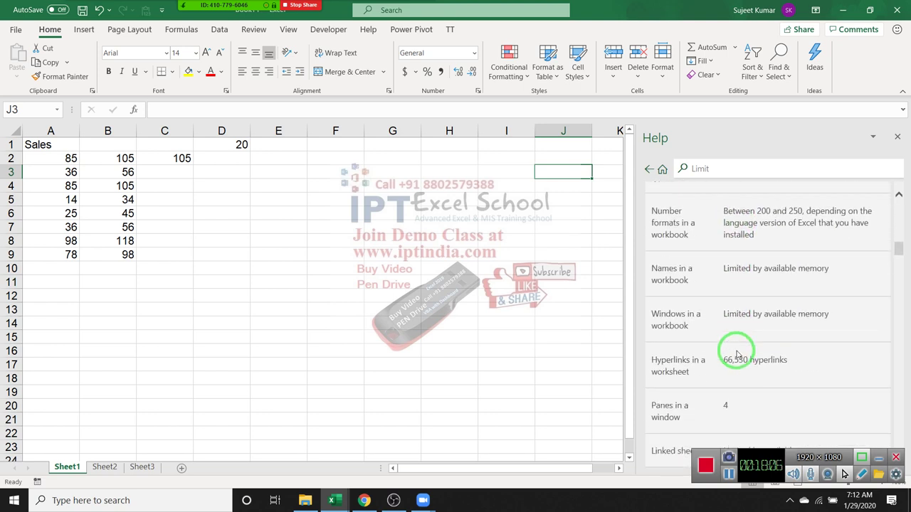
{"action": "scroll", "coordinate": [737, 354], "scroll_direction": "down", "scroll_amount": 3}
{"action": "scroll", "coordinate": [737, 355], "scroll_direction": "down", "scroll_amount": 5}
{"action": "scroll", "coordinate": [739, 352], "scroll_direction": "down", "scroll_amount": 7}
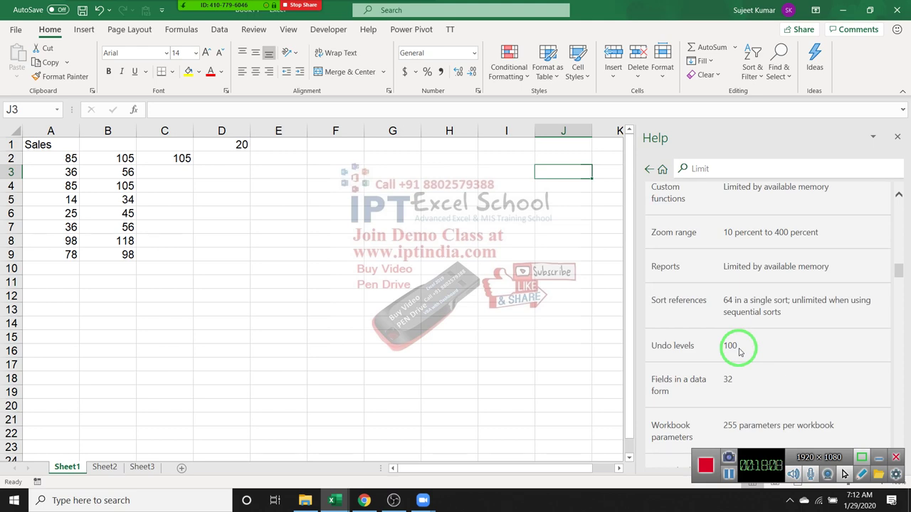
{"action": "scroll", "coordinate": [739, 350], "scroll_direction": "up", "scroll_amount": 5}
{"action": "scroll", "coordinate": [737, 347], "scroll_direction": "up", "scroll_amount": 6}
{"action": "scroll", "coordinate": [738, 344], "scroll_direction": "up", "scroll_amount": 6}
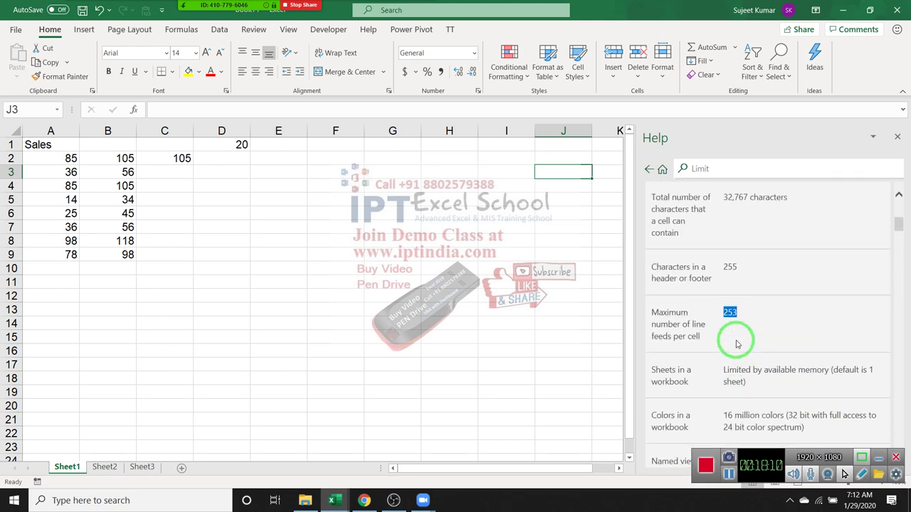
{"action": "scroll", "coordinate": [737, 340], "scroll_direction": "up", "scroll_amount": 5}
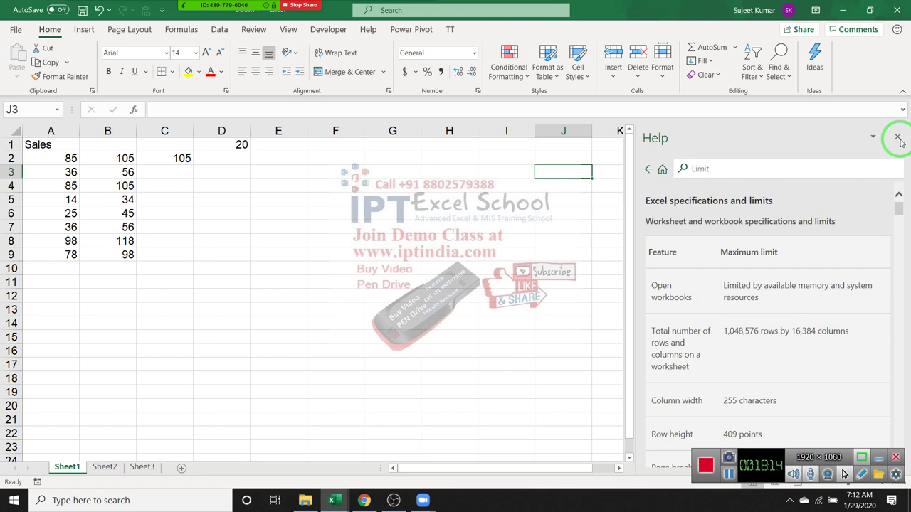
Close Excel's Help pane and open Zoom's Participants list showing 3 attendees.
{"action": "left_click", "coordinate": [897, 138]}
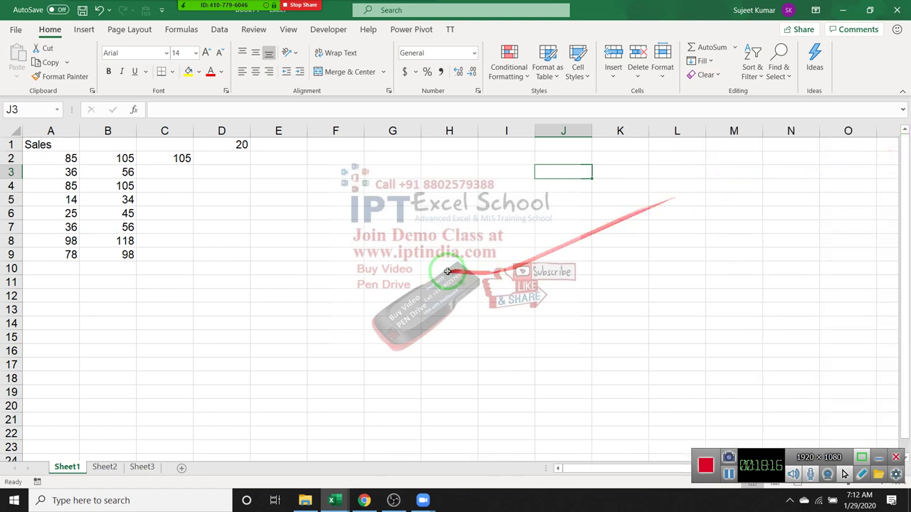
{"action": "left_click", "coordinate": [388, 213]}
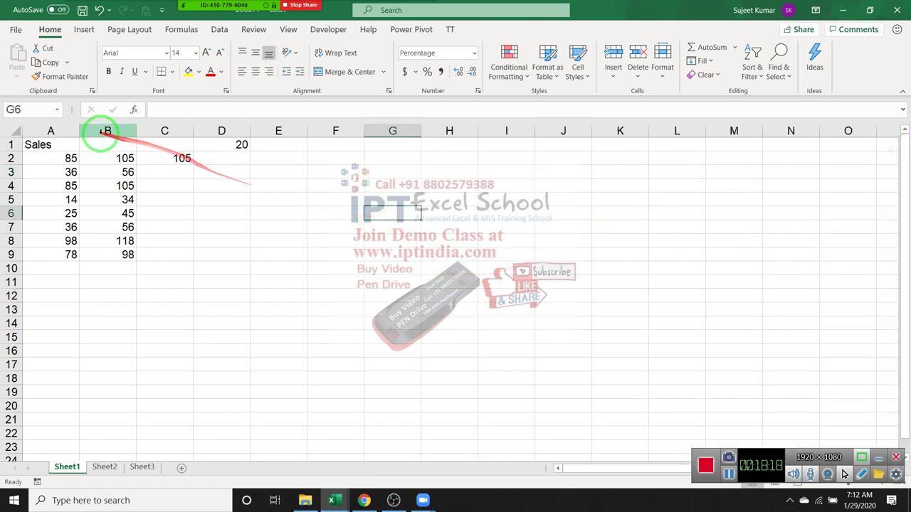
{"action": "mouse_move", "coordinate": [199, 12]}
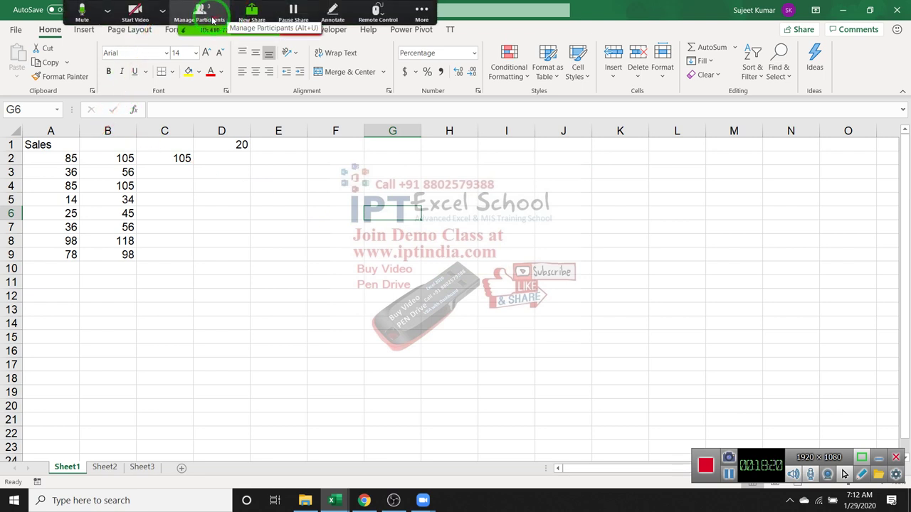
{"action": "left_click", "coordinate": [212, 20]}
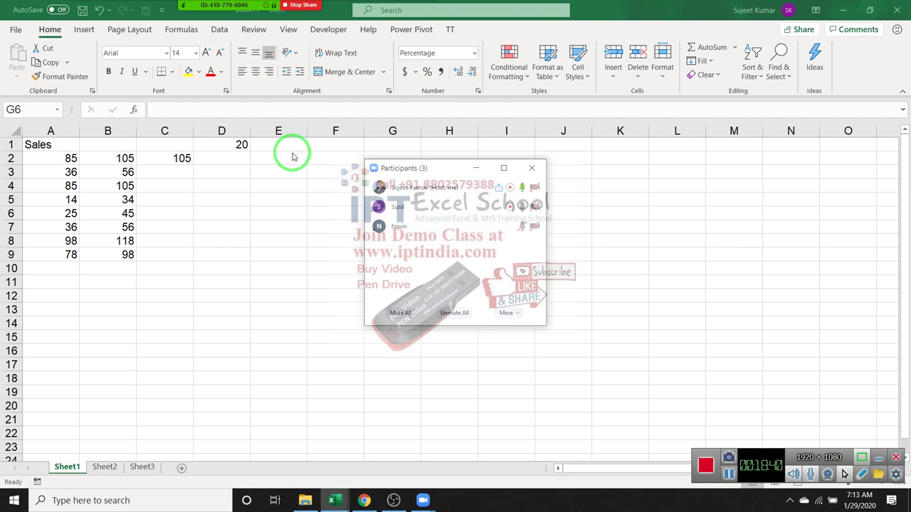
Dismiss the Zoom participants window, select cell C10, and open the File backstage Home page.
{"action": "key", "text": "alt+u"}
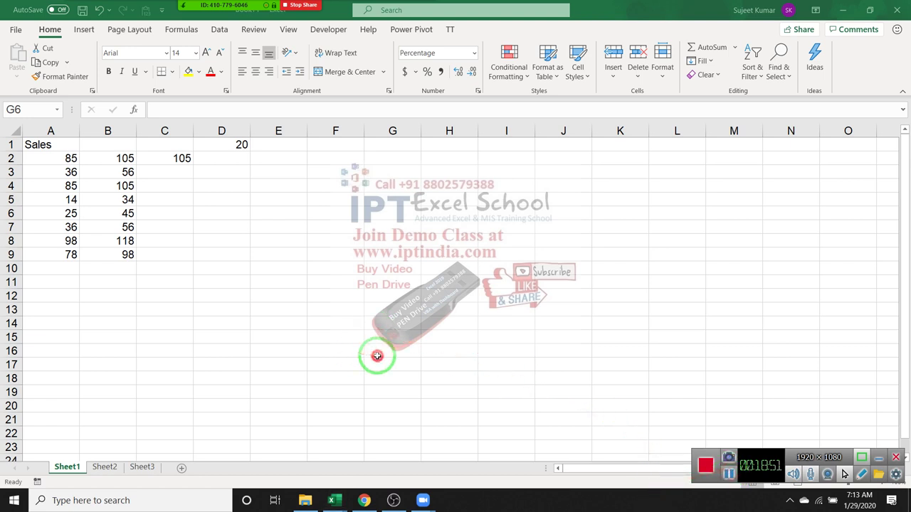
{"action": "left_click", "coordinate": [167, 275]}
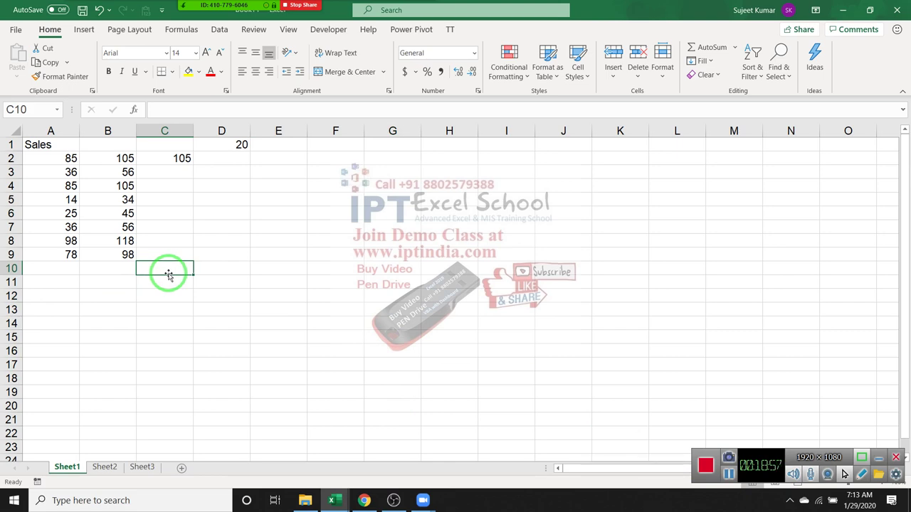
{"action": "left_click", "coordinate": [23, 31]}
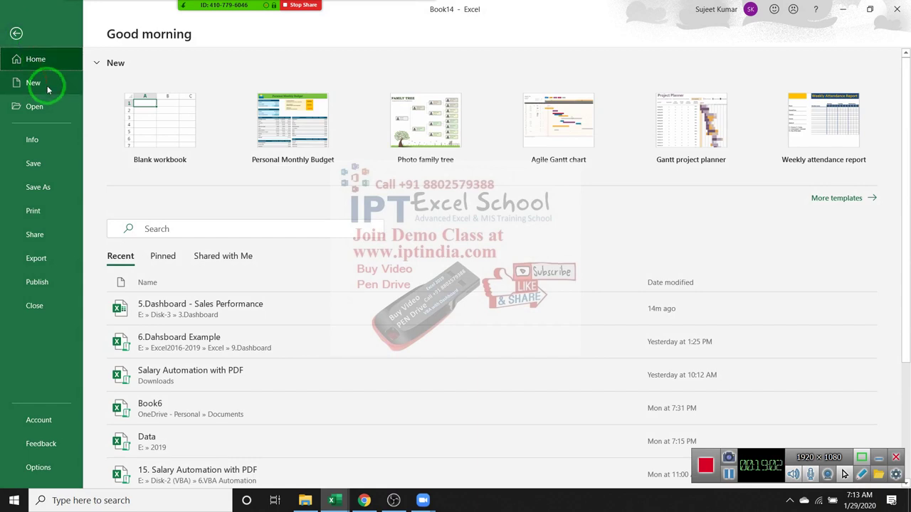
Search online templates for 'bill' and create a workbook from Service invoice with tax calculations.
{"action": "left_click", "coordinate": [47, 85]}
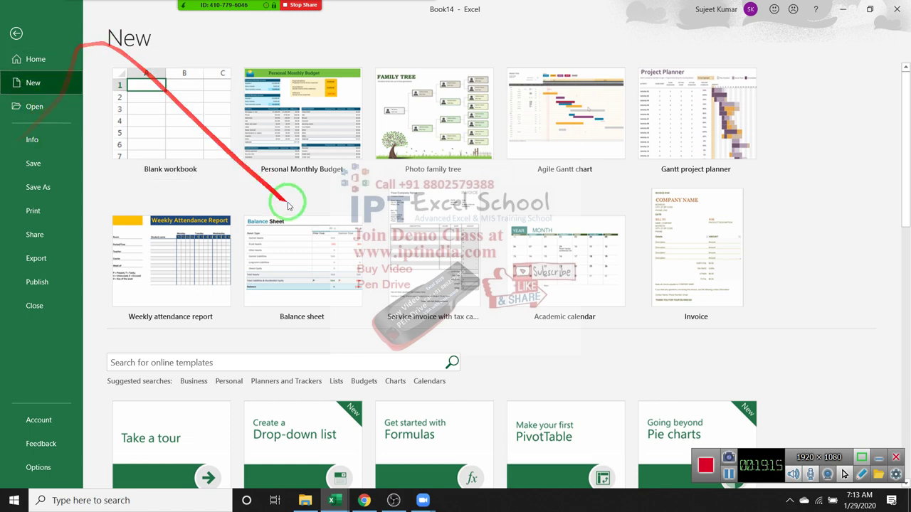
{"action": "scroll", "coordinate": [299, 205], "scroll_direction": "down", "scroll_amount": 3}
{"action": "scroll", "coordinate": [306, 205], "scroll_direction": "down", "scroll_amount": 3}
{"action": "scroll", "coordinate": [295, 188], "scroll_direction": "up", "scroll_amount": 2}
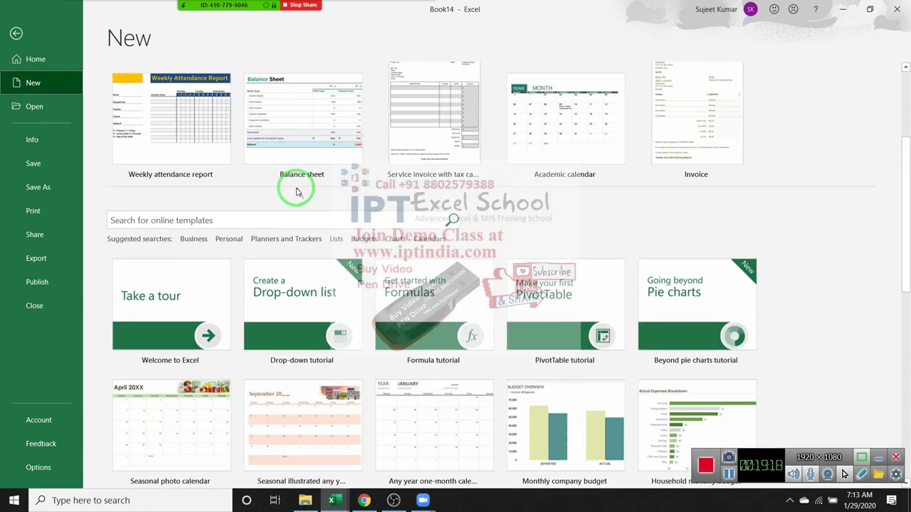
{"action": "left_click", "coordinate": [278, 217]}
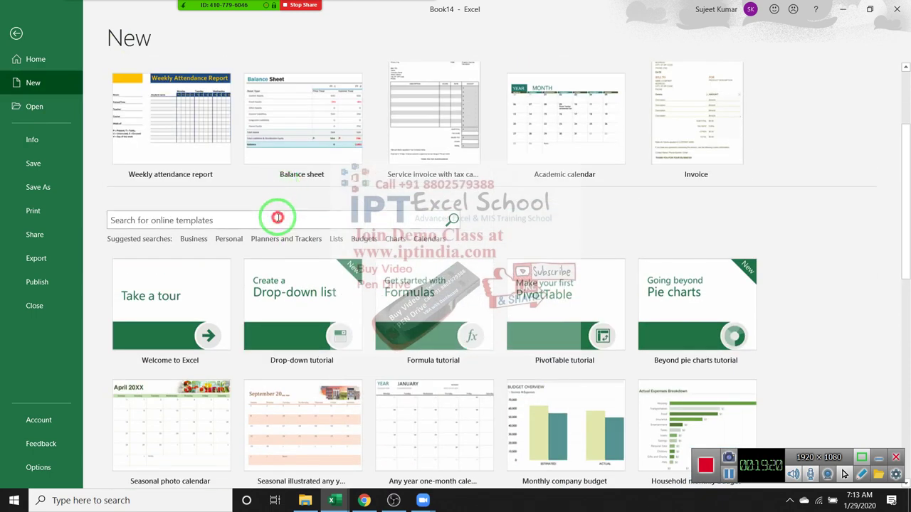
{"action": "type", "text": "bill"}
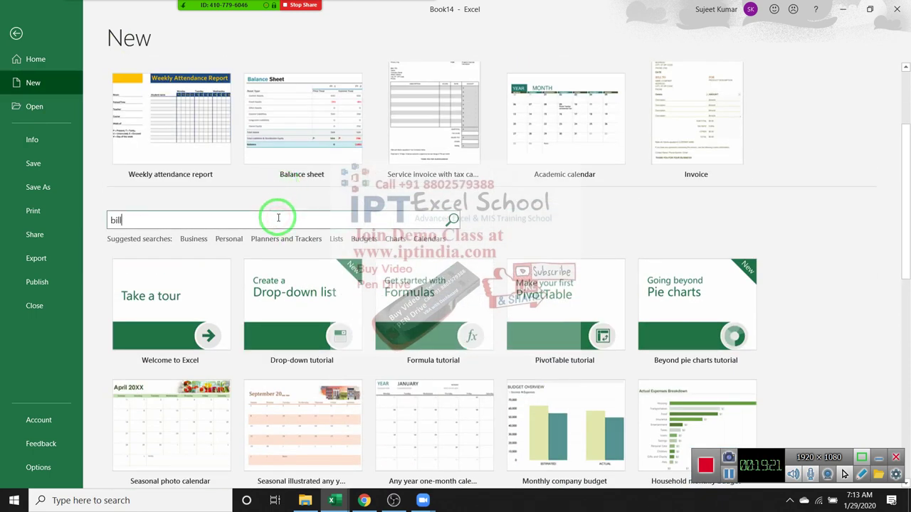
{"action": "key", "text": "Return"}
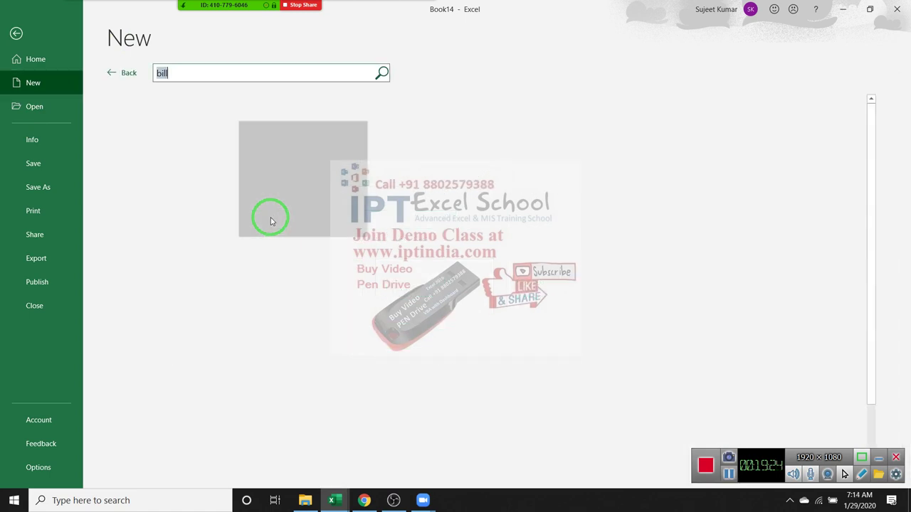
{"action": "scroll", "coordinate": [448, 276], "scroll_direction": "down", "scroll_amount": 2}
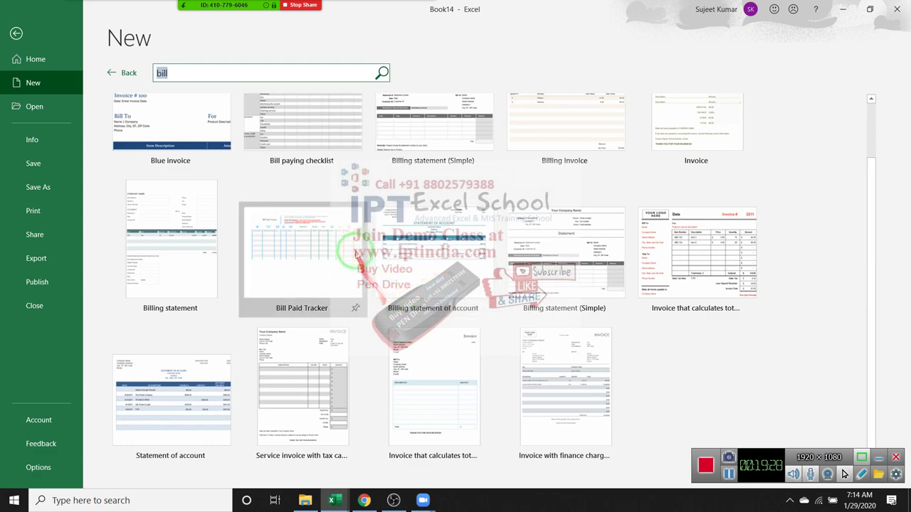
{"action": "left_click", "coordinate": [318, 371]}
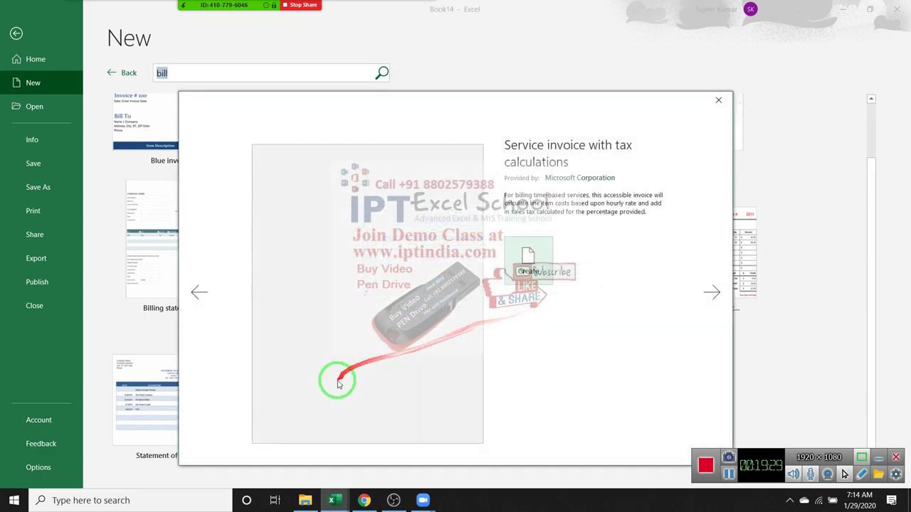
{"action": "left_click", "coordinate": [528, 272]}
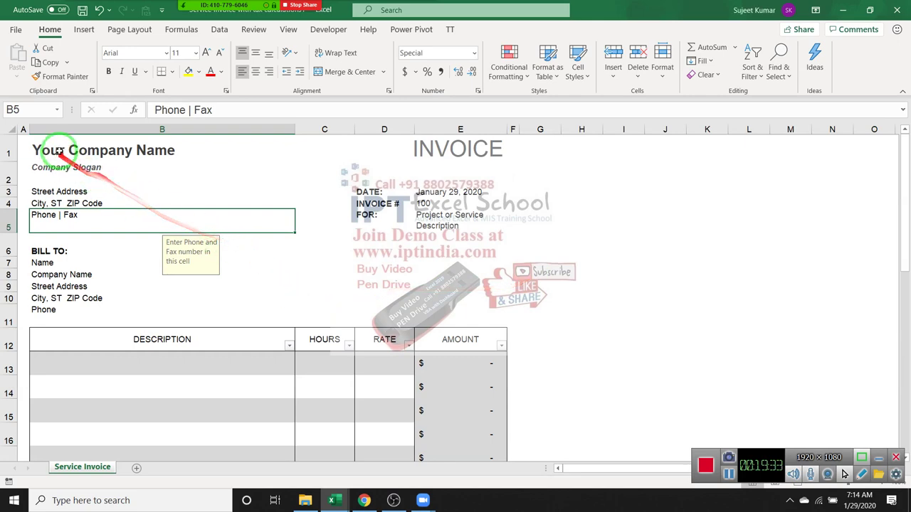
Select the invoice's company header B2:E5, look over the sheet, and return to the File backstage.
{"action": "left_click_drag", "start_coordinate": [223, 175], "coordinate": [432, 231]}
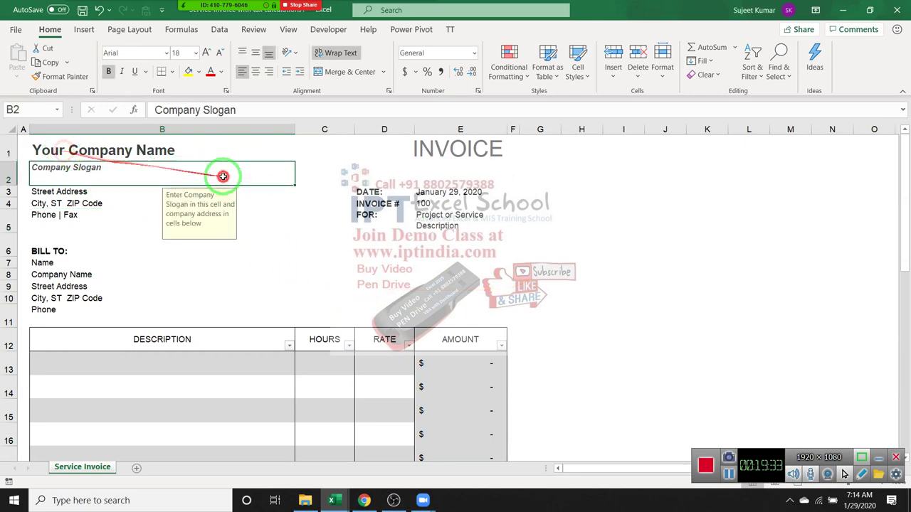
{"action": "scroll", "coordinate": [412, 247], "scroll_direction": "down", "scroll_amount": 5}
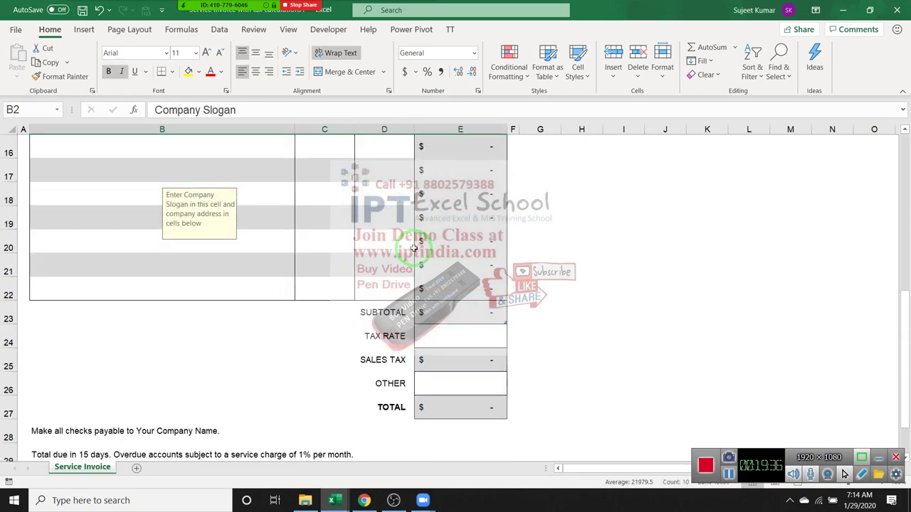
{"action": "scroll", "coordinate": [412, 248], "scroll_direction": "up", "scroll_amount": 5}
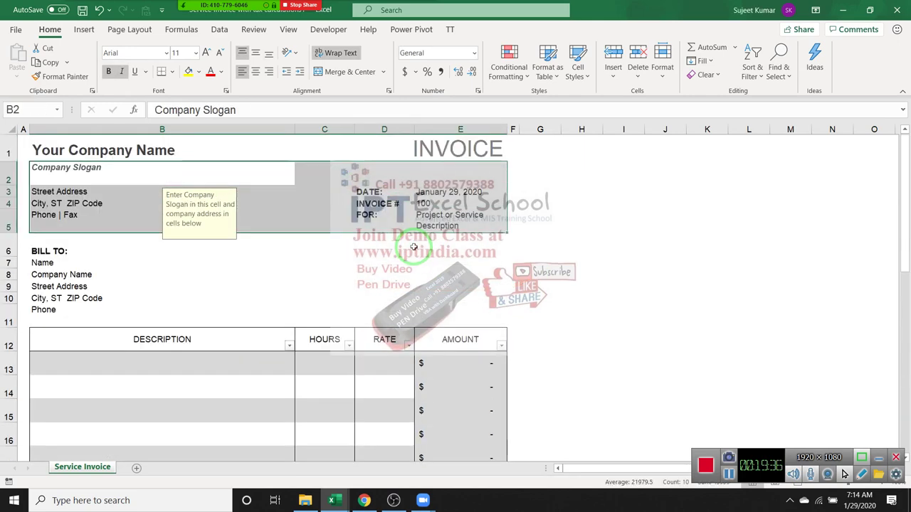
{"action": "left_click", "coordinate": [17, 32]}
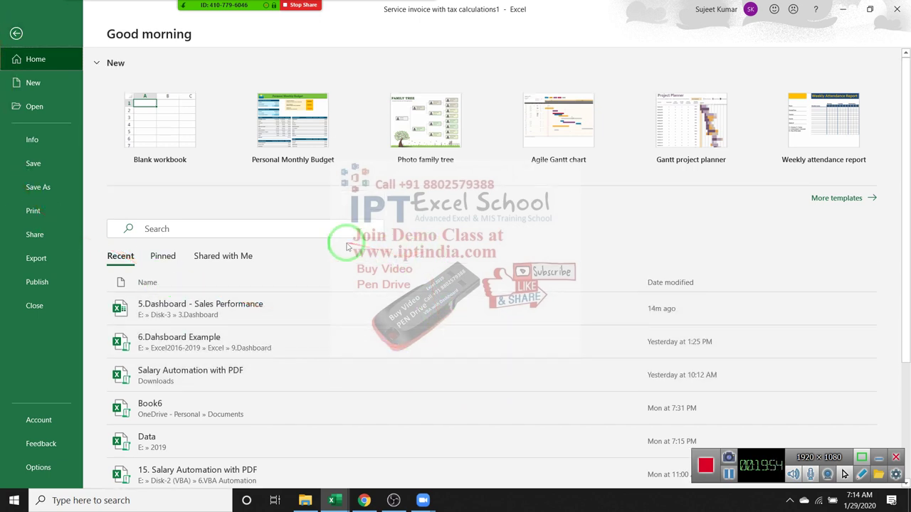
Search online templates for 'balance sheet' and preview the Income statement 1 year template.
{"action": "key", "text": "Escape"}
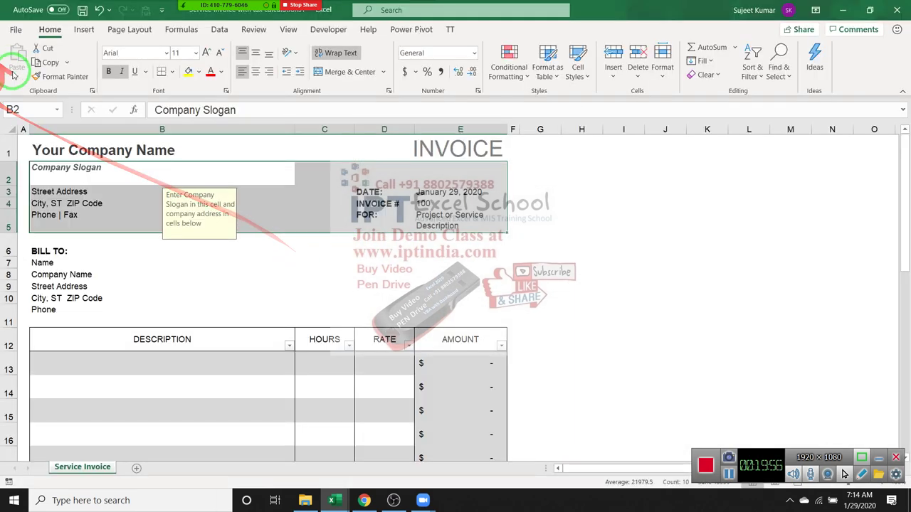
{"action": "left_click", "coordinate": [15, 29]}
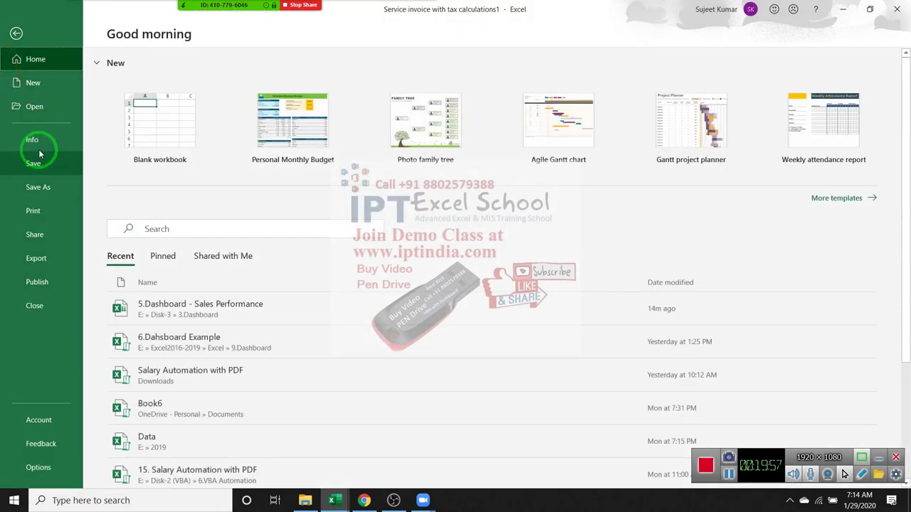
{"action": "left_click", "coordinate": [34, 84]}
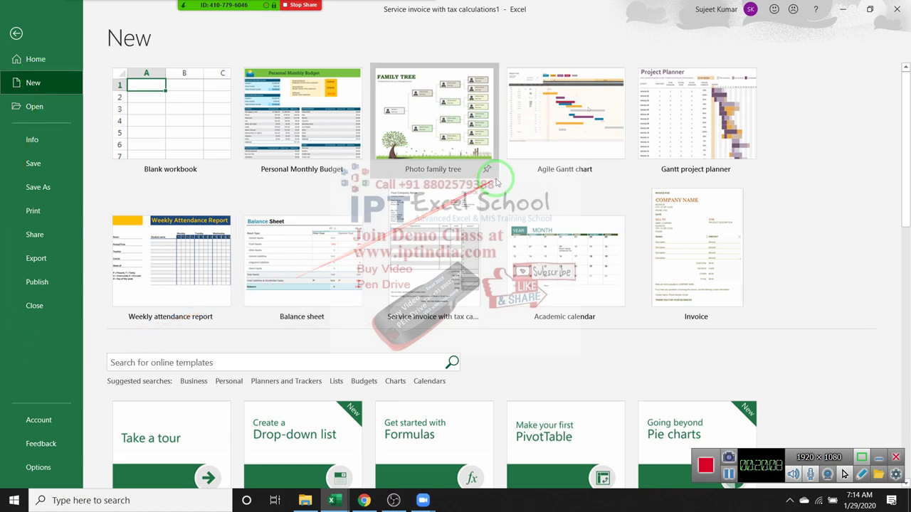
{"action": "scroll", "coordinate": [491, 177], "scroll_direction": "down", "scroll_amount": 2}
{"action": "scroll", "coordinate": [500, 184], "scroll_direction": "up", "scroll_amount": 1}
{"action": "left_click", "coordinate": [331, 306]}
{"action": "type", "text": "balance sheet"}
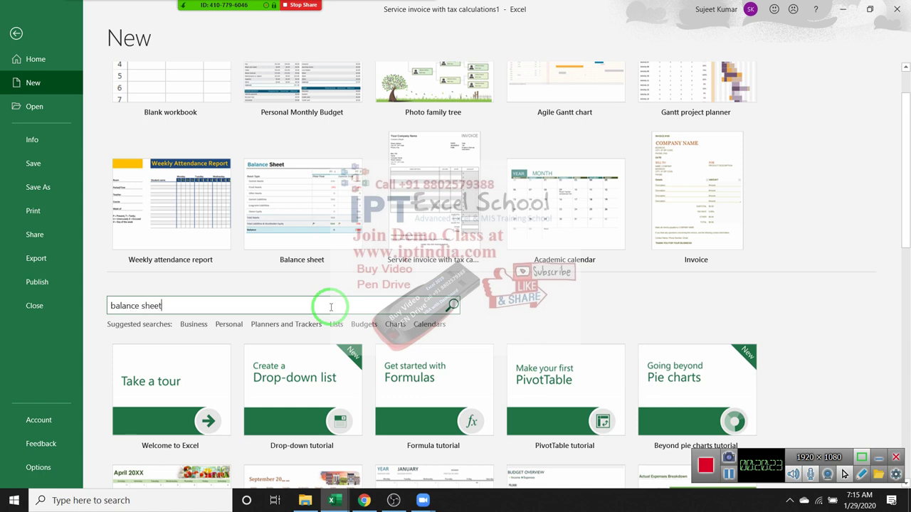
{"action": "key", "text": "Return"}
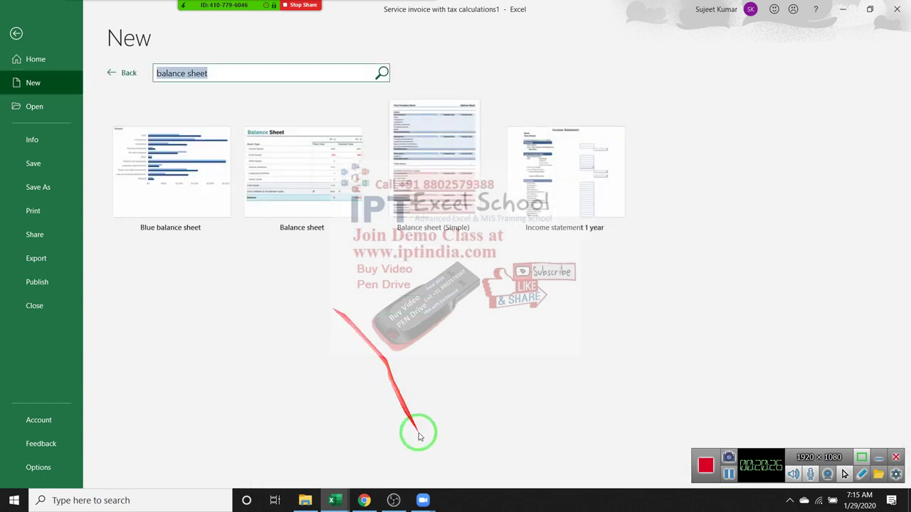
{"action": "left_click", "coordinate": [592, 179]}
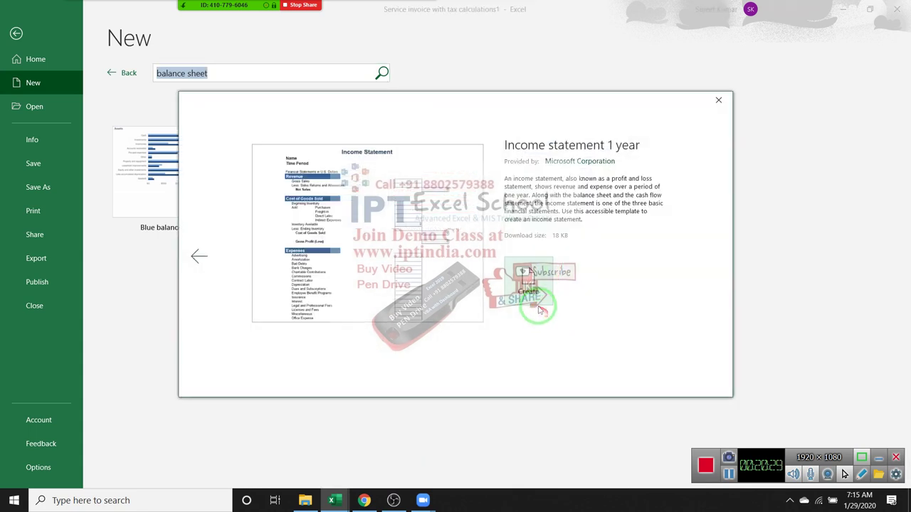
{"action": "left_click", "coordinate": [530, 296]}
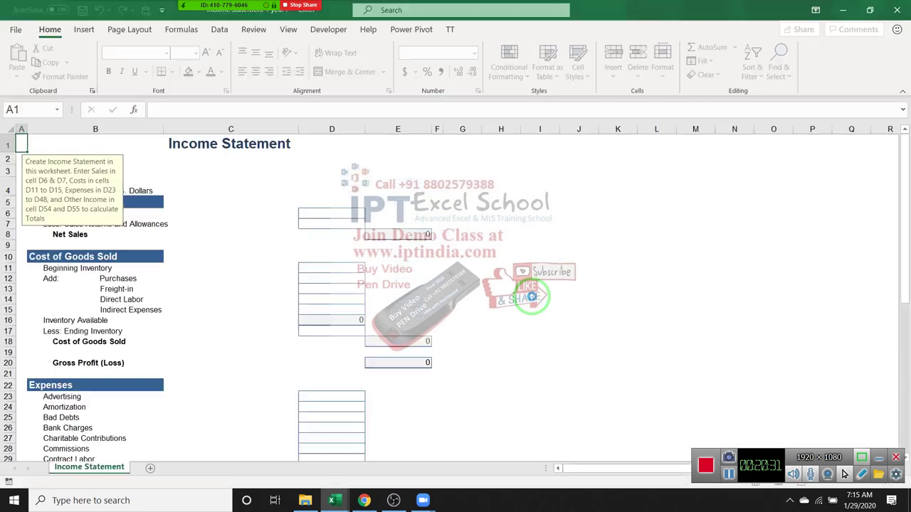
{"action": "left_click", "coordinate": [252, 310]}
{"action": "scroll", "coordinate": [264, 350], "scroll_direction": "down", "scroll_amount": 5}
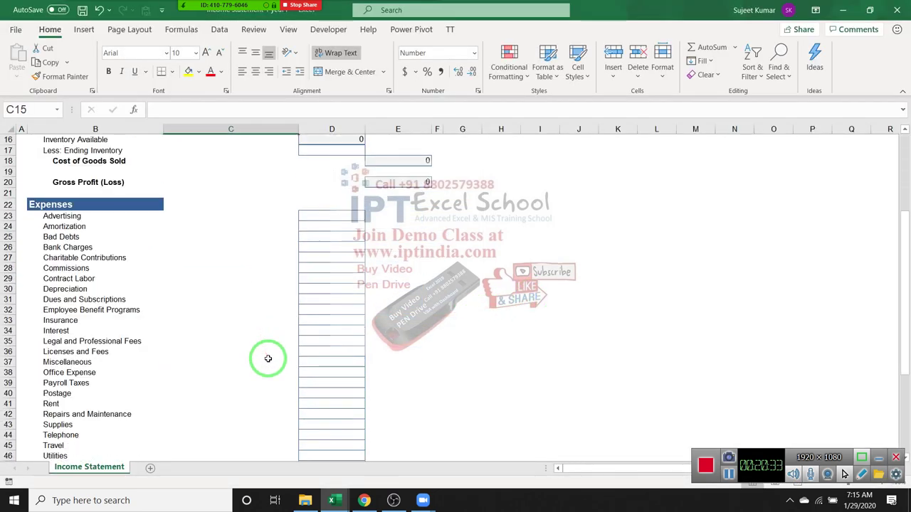
{"action": "scroll", "coordinate": [269, 362], "scroll_direction": "down", "scroll_amount": 4}
{"action": "scroll", "coordinate": [268, 363], "scroll_direction": "down", "scroll_amount": 1}
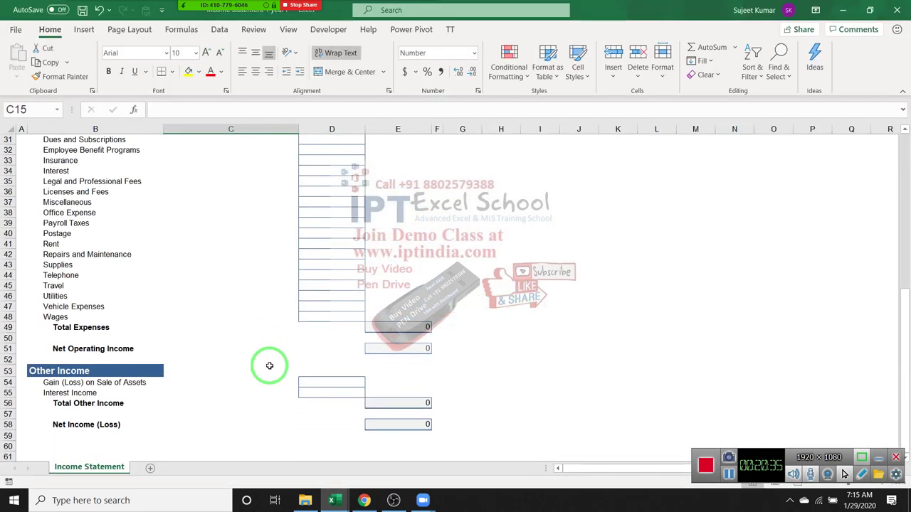
{"action": "scroll", "coordinate": [270, 365], "scroll_direction": "down", "scroll_amount": 2}
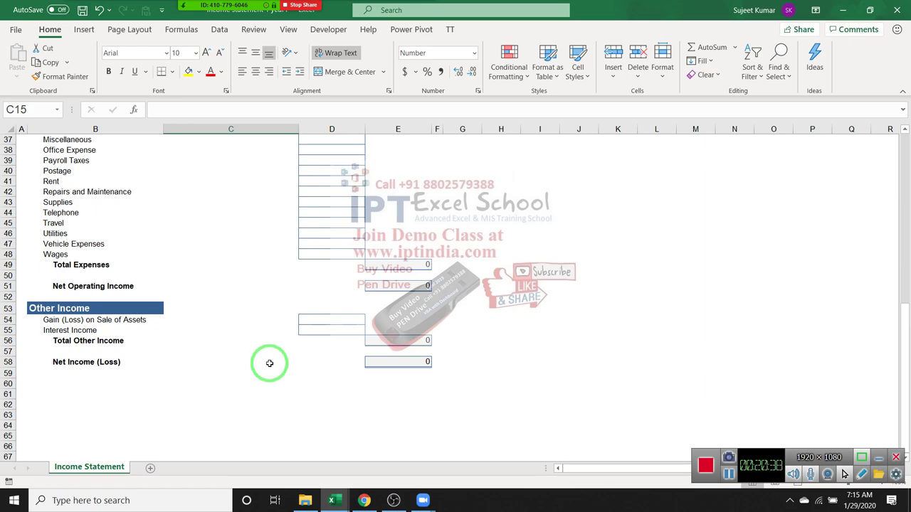
{"action": "scroll", "coordinate": [271, 363], "scroll_direction": "up", "scroll_amount": 5}
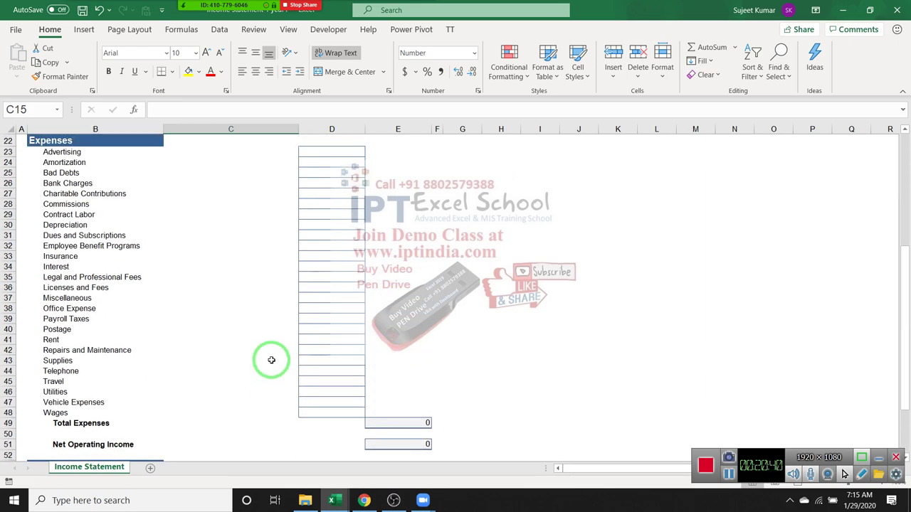
{"action": "scroll", "coordinate": [271, 360], "scroll_direction": "up", "scroll_amount": 7}
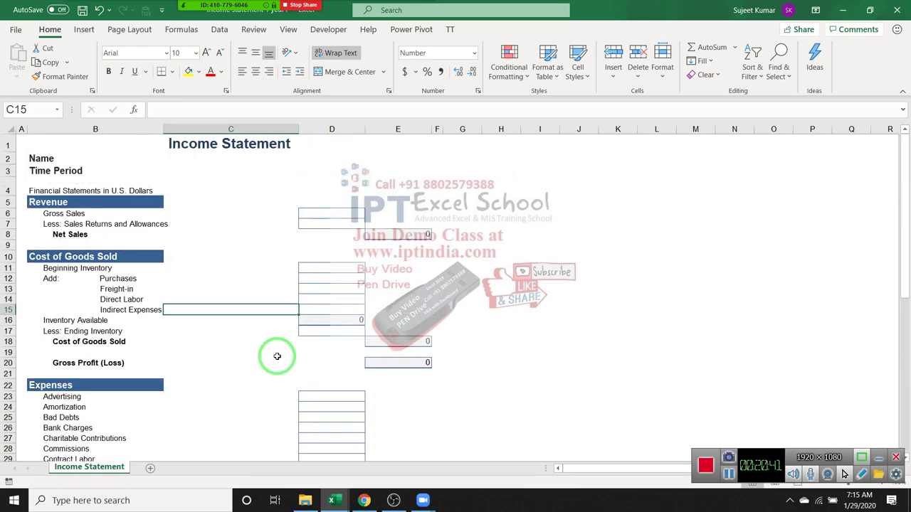
Browse the Personal template search results in the File > New gallery.
{"action": "left_click", "coordinate": [14, 30]}
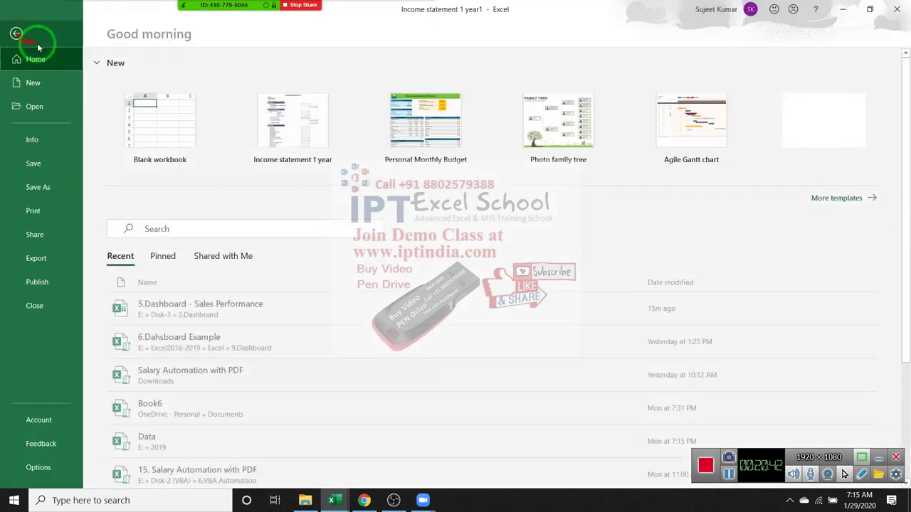
{"action": "left_click", "coordinate": [50, 84]}
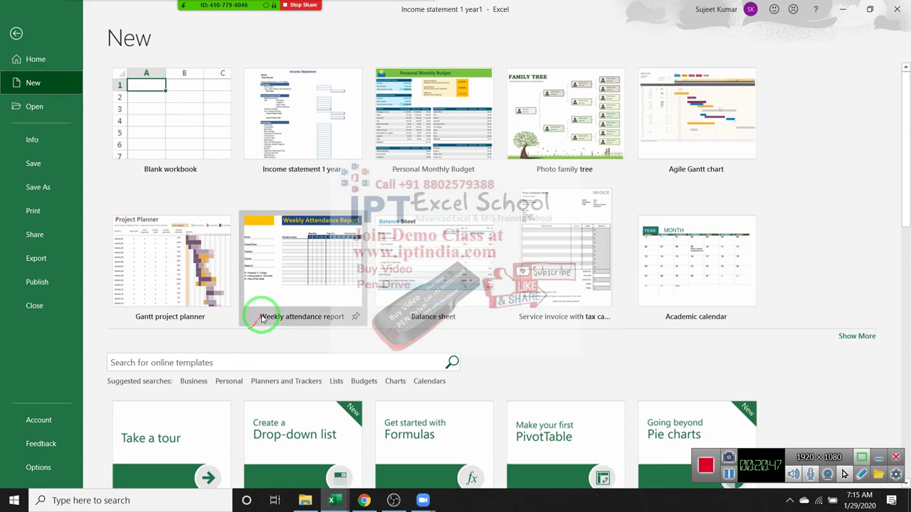
{"action": "scroll", "coordinate": [268, 316], "scroll_direction": "down", "scroll_amount": 3}
{"action": "scroll", "coordinate": [264, 315], "scroll_direction": "up", "scroll_amount": 3}
{"action": "scroll", "coordinate": [264, 313], "scroll_direction": "down", "scroll_amount": 3}
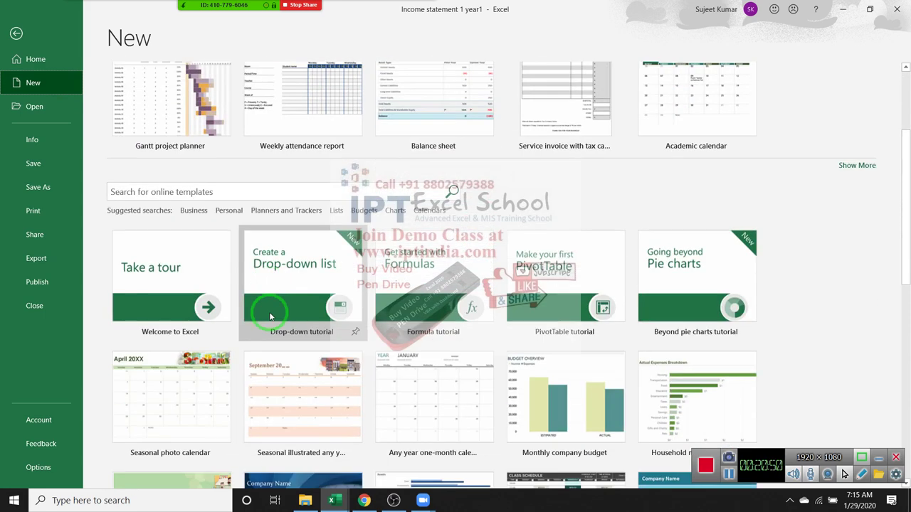
{"action": "left_click", "coordinate": [228, 210]}
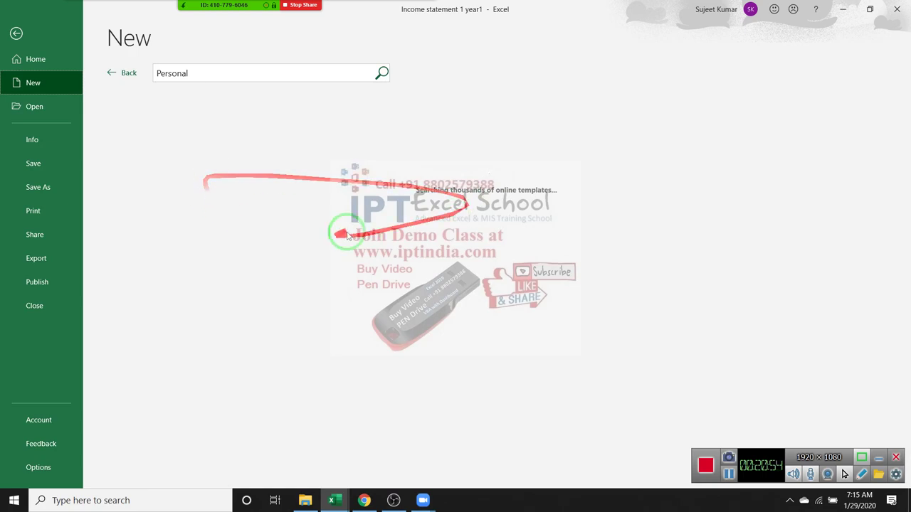
{"action": "scroll", "coordinate": [381, 256], "scroll_direction": "down", "scroll_amount": 1}
{"action": "scroll", "coordinate": [376, 278], "scroll_direction": "down", "scroll_amount": 2}
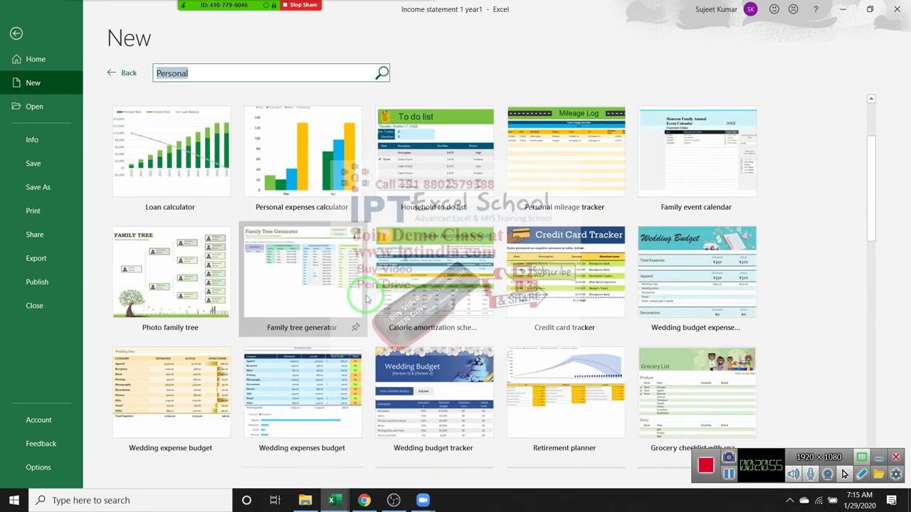
{"action": "scroll", "coordinate": [368, 295], "scroll_direction": "down", "scroll_amount": 2}
{"action": "scroll", "coordinate": [367, 299], "scroll_direction": "down", "scroll_amount": 2}
{"action": "scroll", "coordinate": [367, 295], "scroll_direction": "down", "scroll_amount": 2}
{"action": "scroll", "coordinate": [368, 292], "scroll_direction": "down", "scroll_amount": 2}
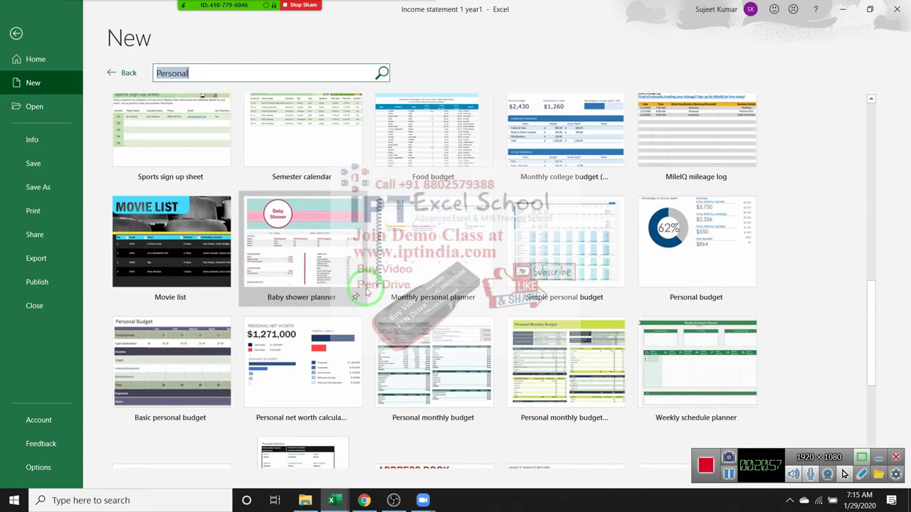
{"action": "scroll", "coordinate": [367, 294], "scroll_direction": "down", "scroll_amount": 2}
{"action": "scroll", "coordinate": [366, 298], "scroll_direction": "down", "scroll_amount": 1}
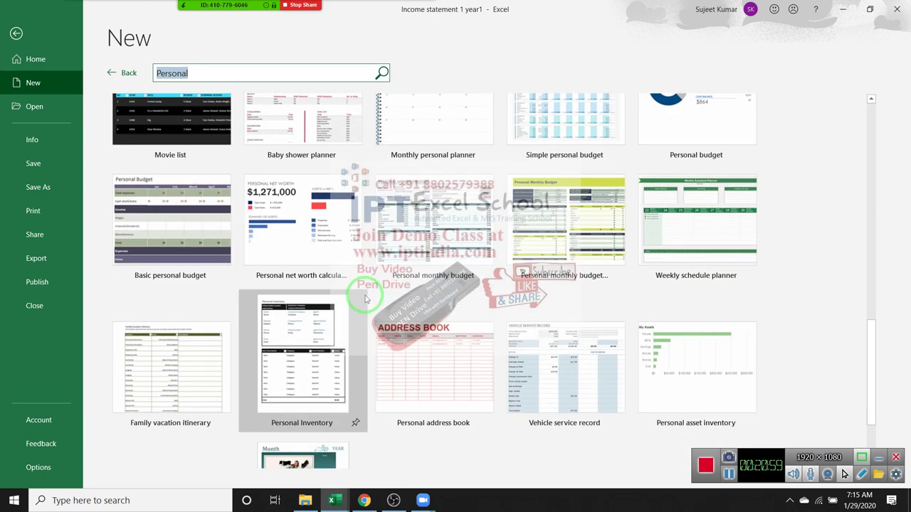
{"action": "scroll", "coordinate": [362, 291], "scroll_direction": "up", "scroll_amount": 2}
{"action": "scroll", "coordinate": [256, 228], "scroll_direction": "up", "scroll_amount": 4}
{"action": "scroll", "coordinate": [135, 160], "scroll_direction": "up", "scroll_amount": 1}
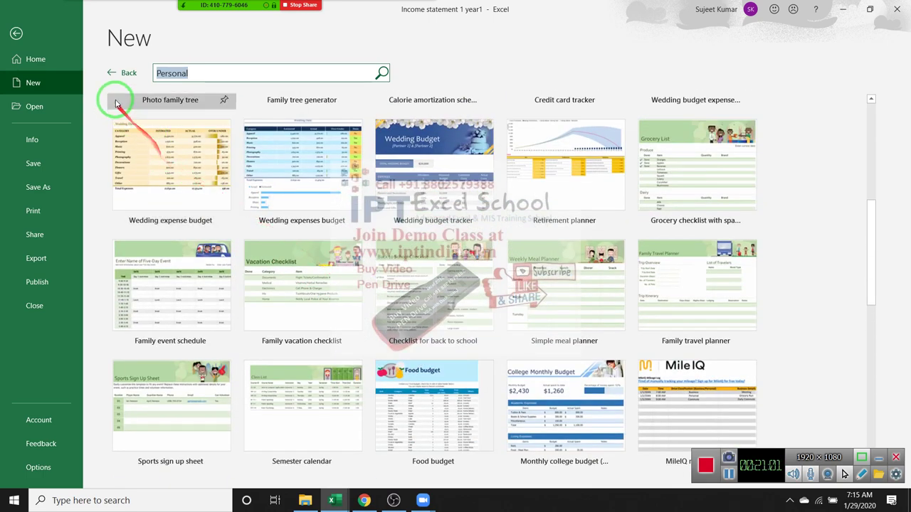
Back in the main template gallery, preview the Loan calculator template.
{"action": "left_click", "coordinate": [112, 78]}
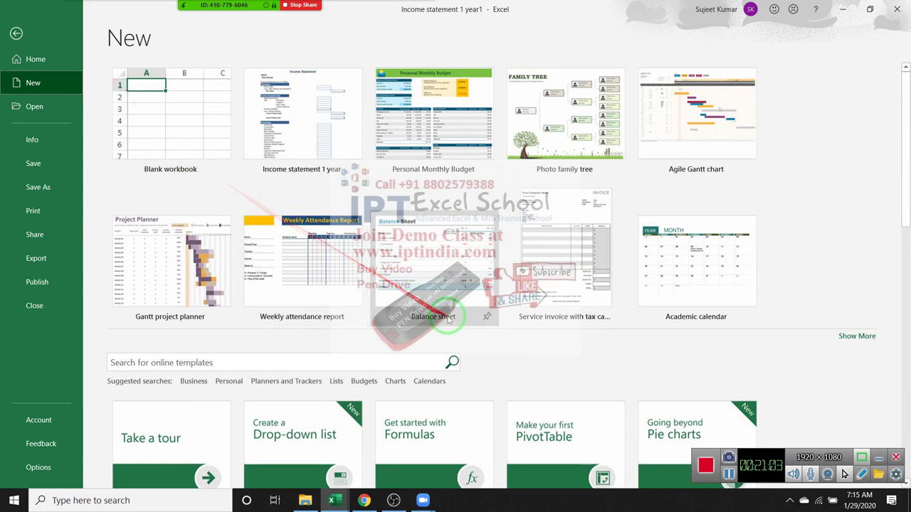
{"action": "scroll", "coordinate": [459, 320], "scroll_direction": "down", "scroll_amount": 3}
{"action": "scroll", "coordinate": [461, 340], "scroll_direction": "down", "scroll_amount": 1}
{"action": "scroll", "coordinate": [455, 341], "scroll_direction": "down", "scroll_amount": 3}
{"action": "scroll", "coordinate": [450, 345], "scroll_direction": "down", "scroll_amount": 2}
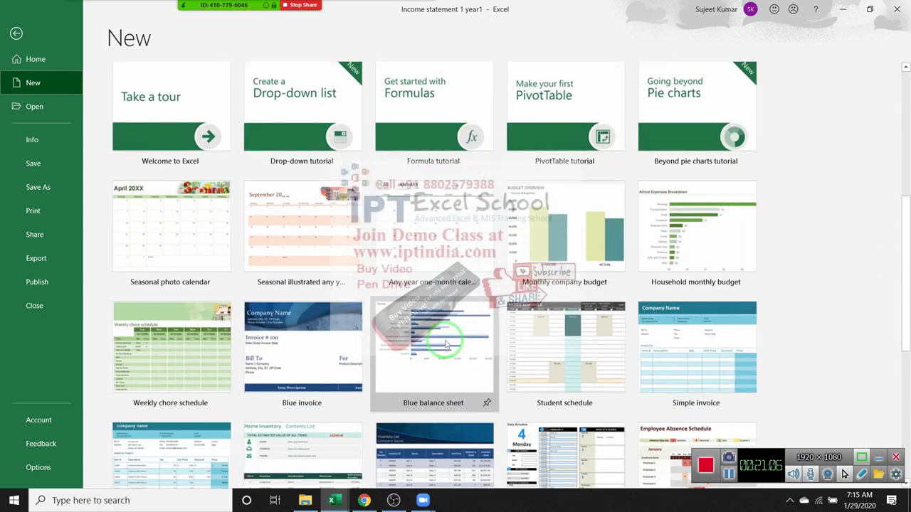
{"action": "scroll", "coordinate": [437, 346], "scroll_direction": "down", "scroll_amount": 4}
{"action": "scroll", "coordinate": [430, 343], "scroll_direction": "down", "scroll_amount": 2}
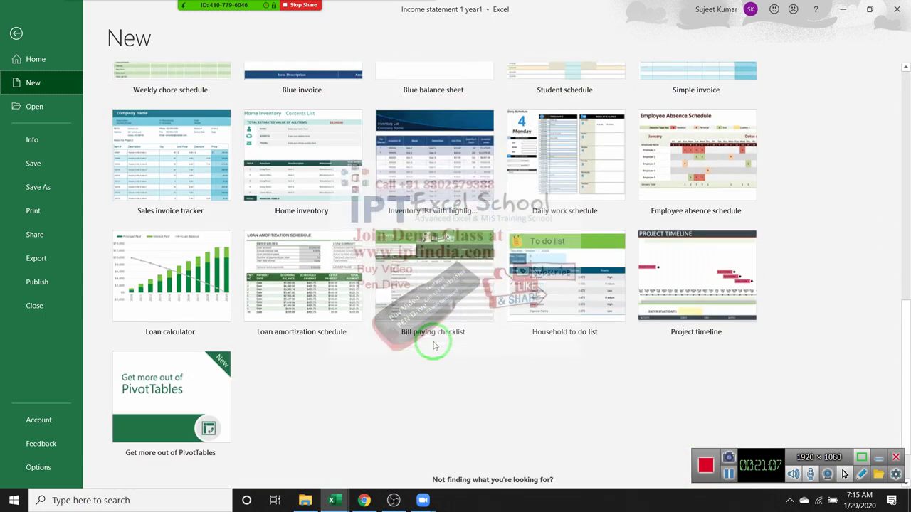
{"action": "left_click", "coordinate": [203, 327]}
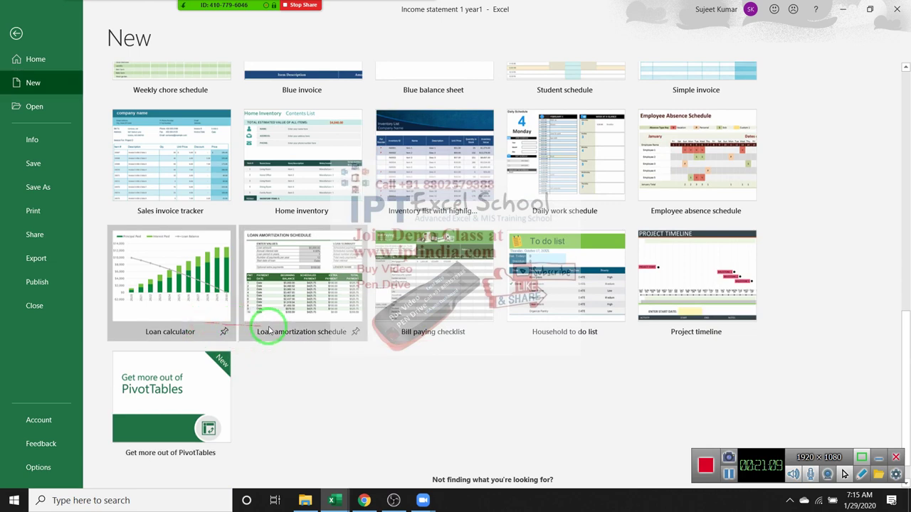
Create the Loan calculator workbook and look over its Simple Loan Calculator sheet.
{"action": "left_click", "coordinate": [515, 286]}
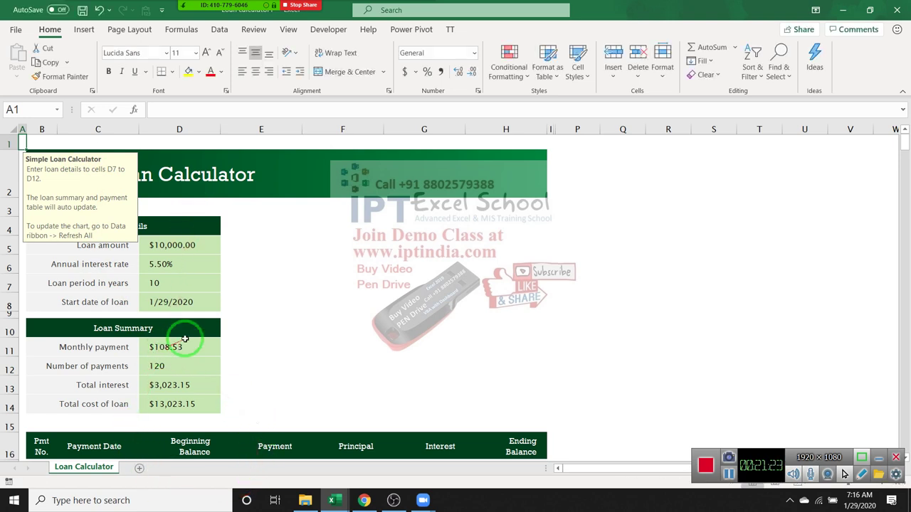
{"action": "left_click", "coordinate": [186, 302]}
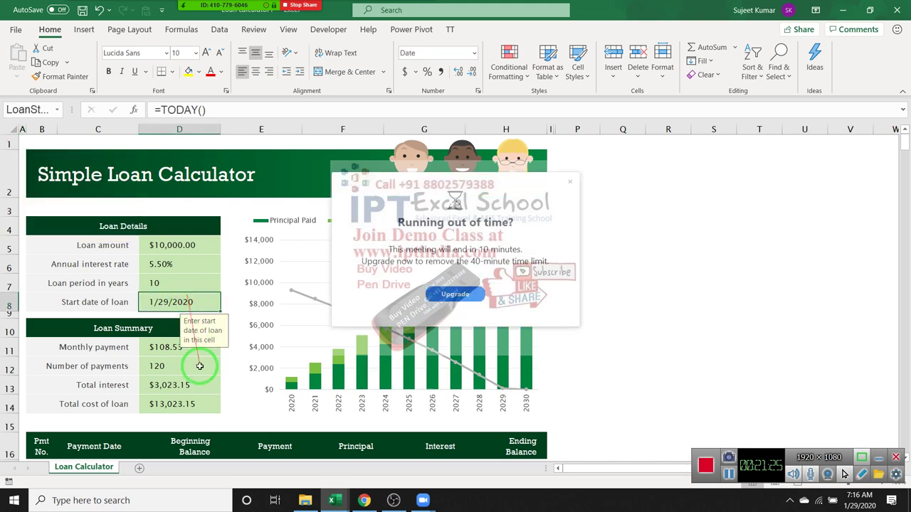
{"action": "scroll", "coordinate": [198, 369], "scroll_direction": "down", "scroll_amount": 3}
{"action": "scroll", "coordinate": [199, 374], "scroll_direction": "up", "scroll_amount": 1}
{"action": "scroll", "coordinate": [199, 373], "scroll_direction": "up", "scroll_amount": 3}
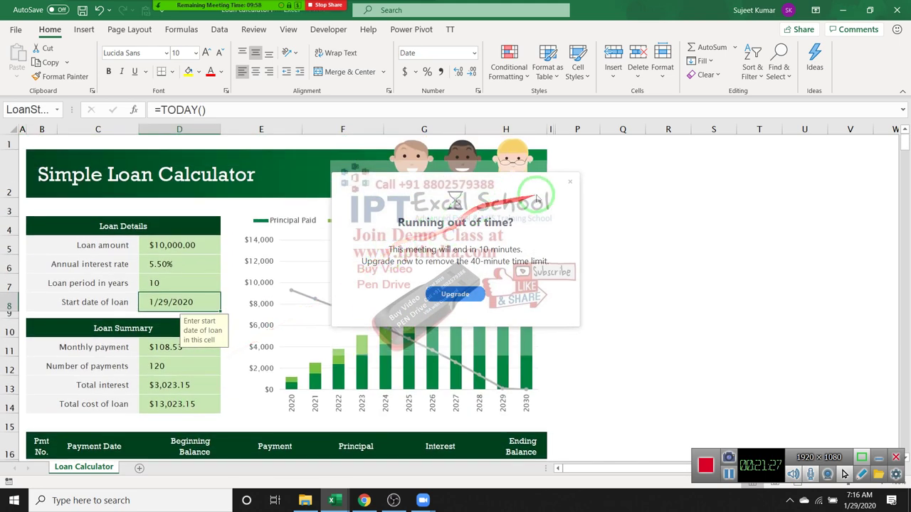
Dismiss the time-limit notice and select the Loan amount cell D5.
{"action": "left_click", "coordinate": [569, 185]}
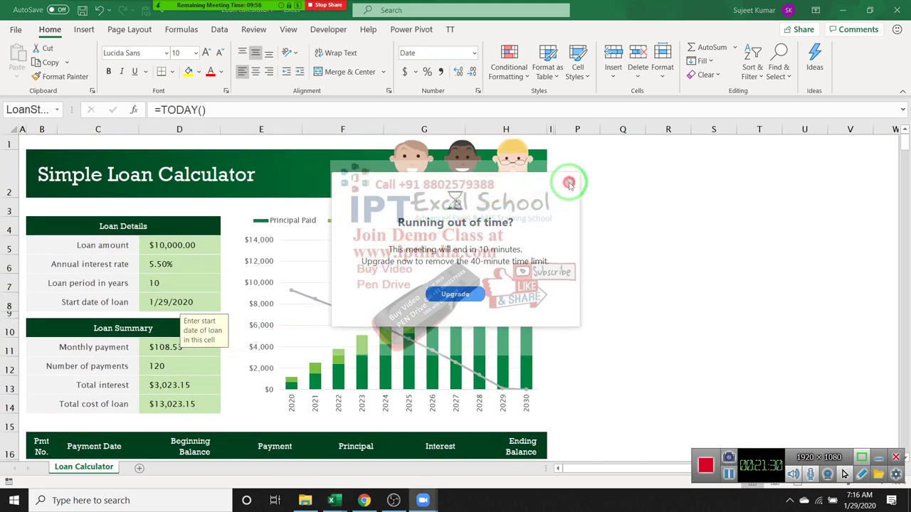
{"action": "left_click_drag", "start_coordinate": [224, 297], "coordinate": [178, 251]}
{"action": "left_click", "coordinate": [178, 249]}
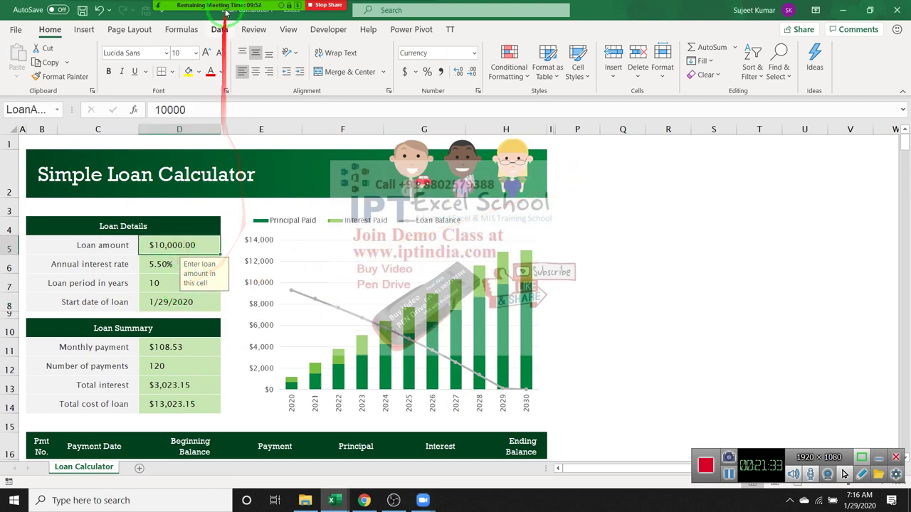
{"action": "left_click_drag", "start_coordinate": [180, 194], "coordinate": [175, 284]}
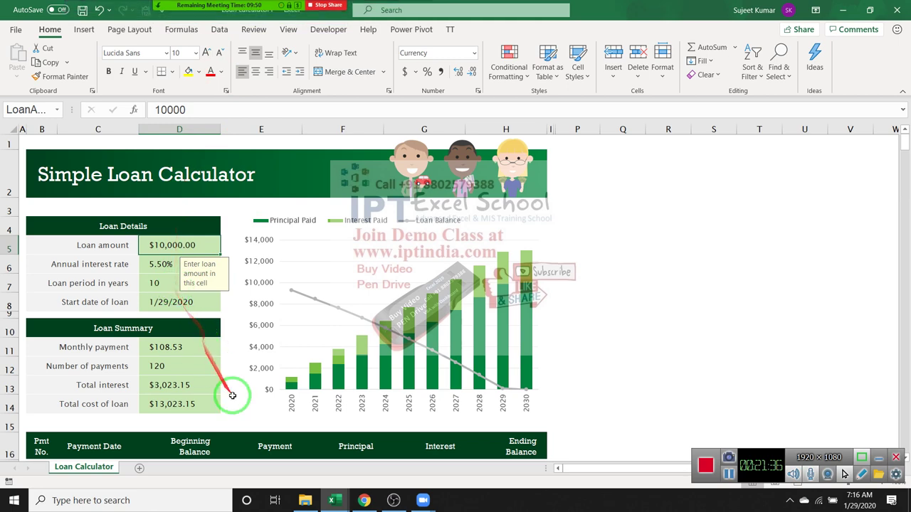
{"action": "scroll", "coordinate": [234, 392], "scroll_direction": "down", "scroll_amount": 3}
{"action": "scroll", "coordinate": [234, 392], "scroll_direction": "down", "scroll_amount": 7}
{"action": "scroll", "coordinate": [234, 392], "scroll_direction": "up", "scroll_amount": 4}
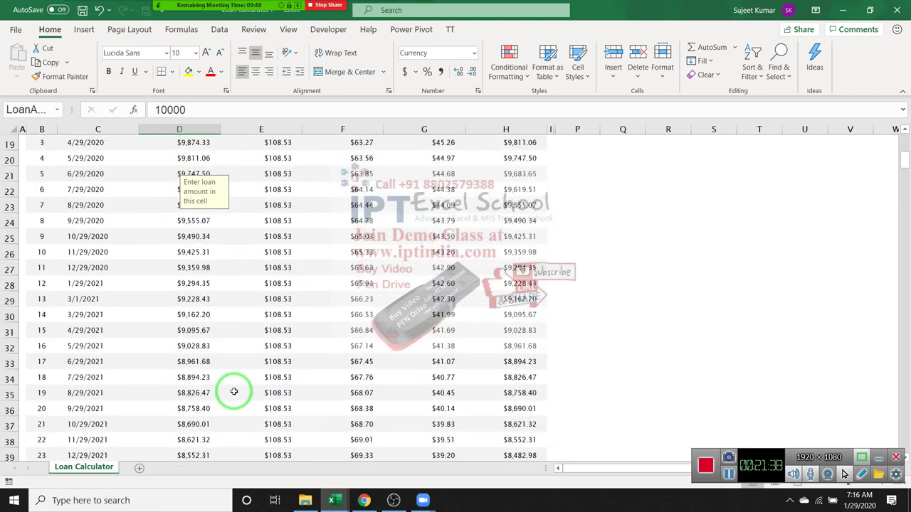
{"action": "scroll", "coordinate": [235, 390], "scroll_direction": "up", "scroll_amount": 6}
{"action": "mouse_move", "coordinate": [236, 368]}
{"action": "left_mouse_down"}
{"action": "mouse_move", "coordinate": [213, 301]}
{"action": "mouse_move", "coordinate": [157, 255]}
{"action": "mouse_move", "coordinate": [90, 261]}
{"action": "left_mouse_up"}
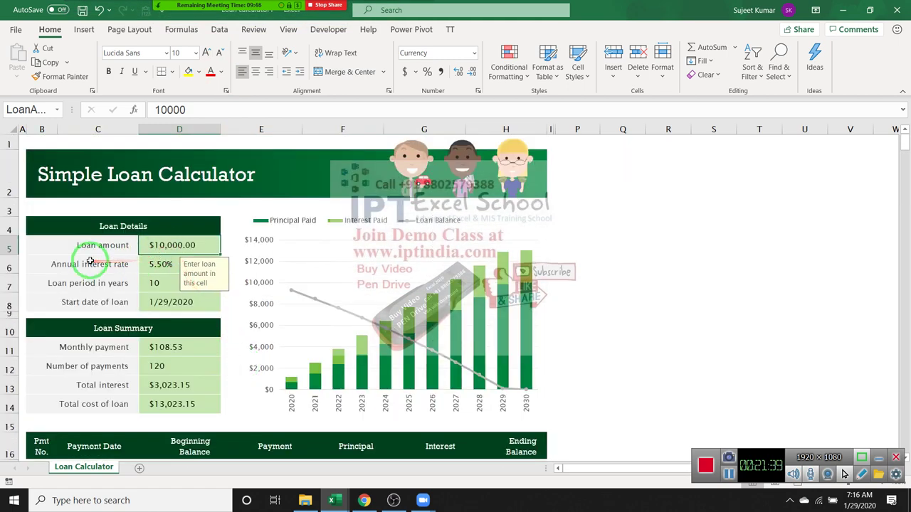
Enter a 300000 loan amount, 15% interest, 3-year period and 3/25/2020 start date.
{"action": "type", "text": "3"}
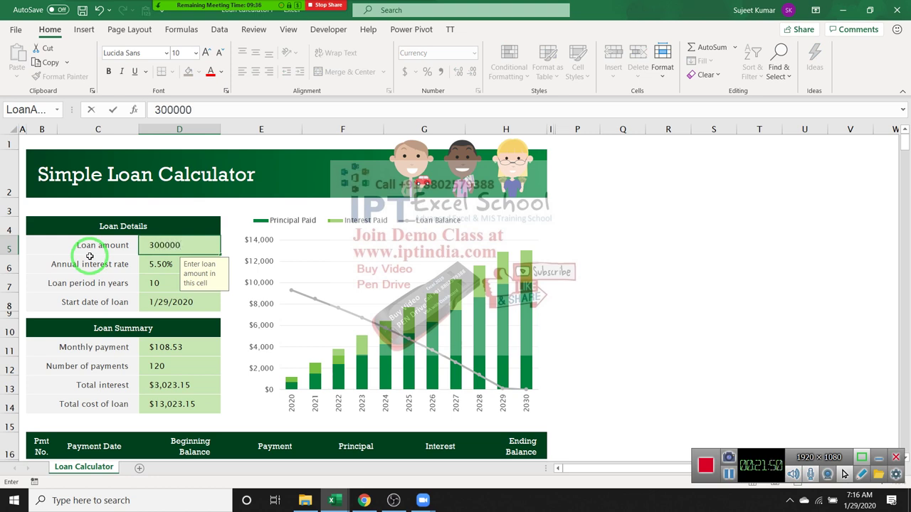
{"action": "key", "text": "Return"}
{"action": "type", "text": "15"}
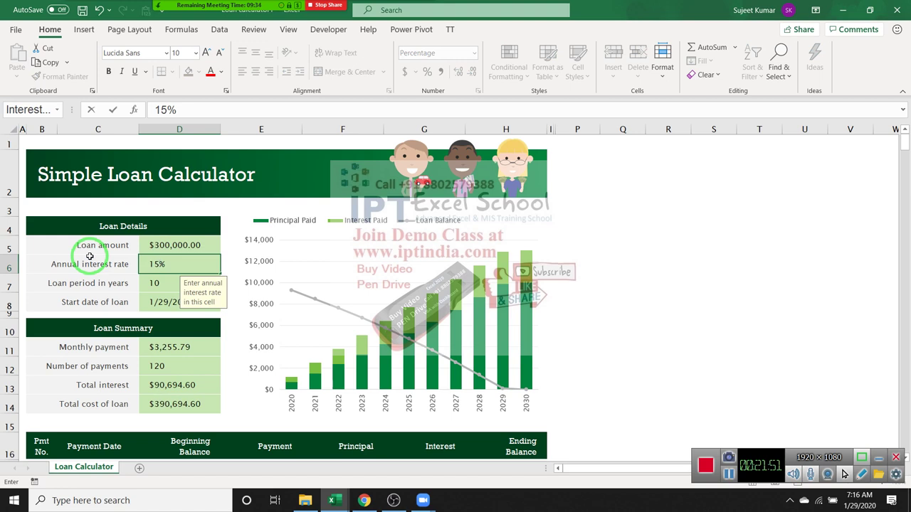
{"action": "key", "text": "Return"}
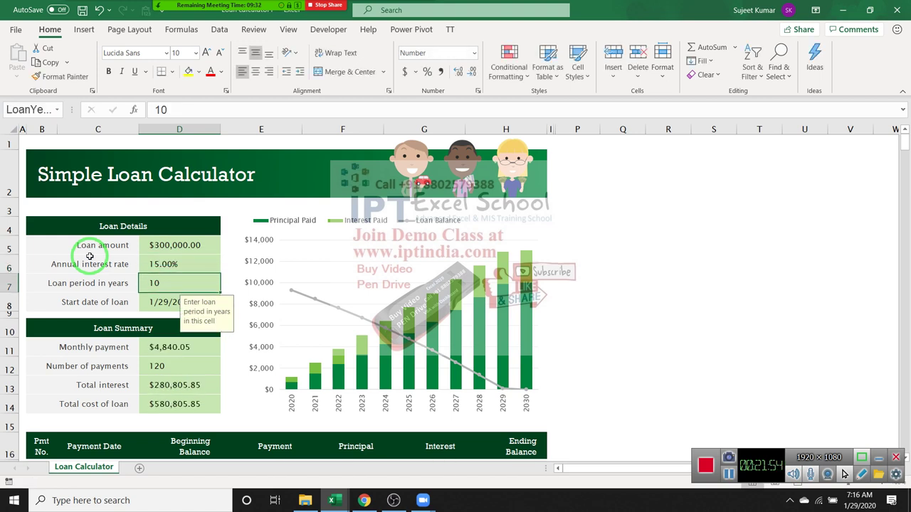
{"action": "type", "text": "3"}
{"action": "key", "text": "Return"}
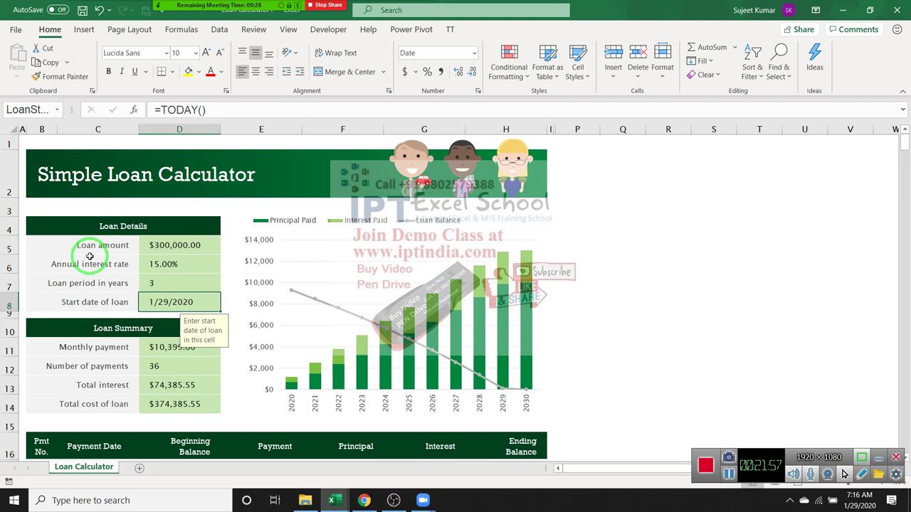
{"action": "type", "text": "3"}
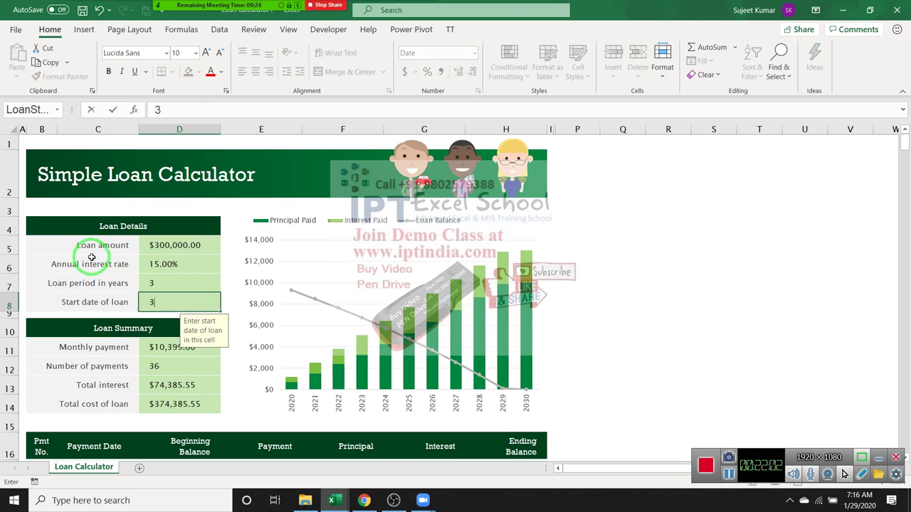
{"action": "type", "text": "/25"}
{"action": "key", "text": "Return"}
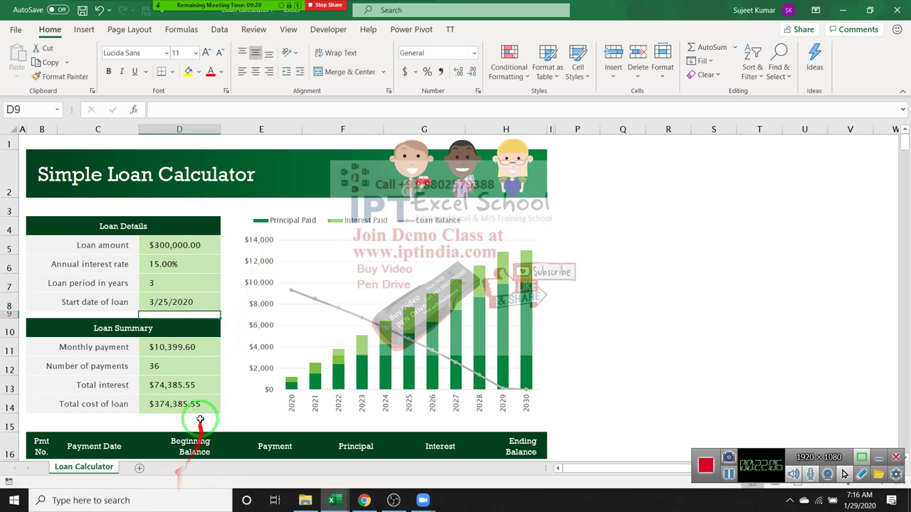
{"action": "scroll", "coordinate": [183, 365], "scroll_direction": "down", "scroll_amount": 1}
{"action": "scroll", "coordinate": [178, 356], "scroll_direction": "down", "scroll_amount": 2}
{"action": "scroll", "coordinate": [183, 357], "scroll_direction": "up", "scroll_amount": 3}
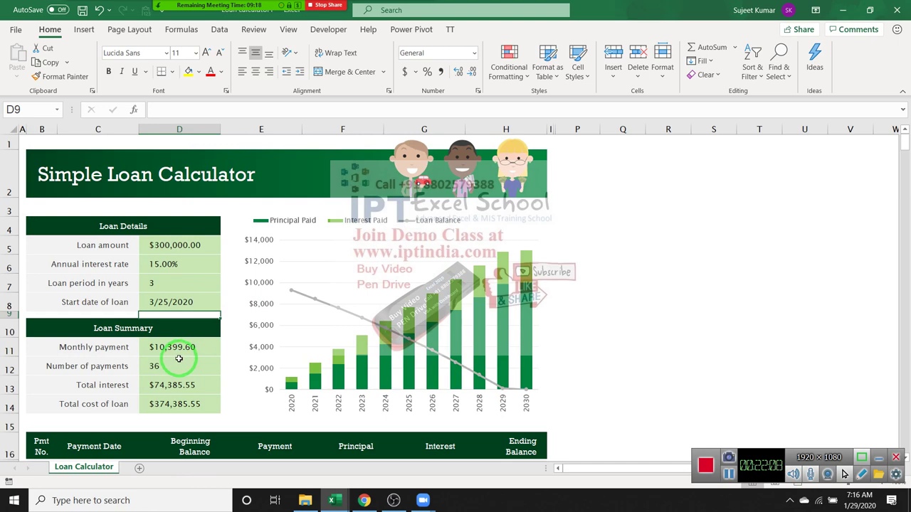
{"action": "scroll", "coordinate": [178, 358], "scroll_direction": "down", "scroll_amount": 1}
{"action": "left_click", "coordinate": [174, 265]}
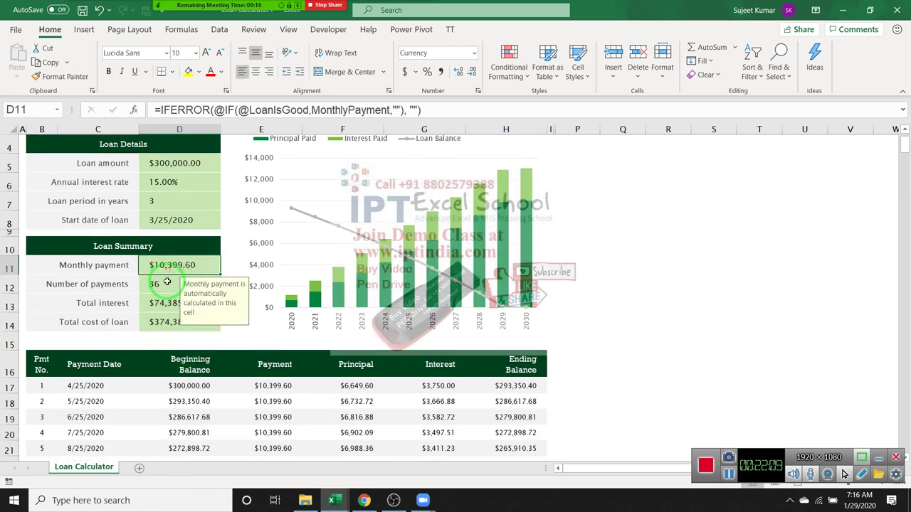
{"action": "left_click", "coordinate": [167, 284]}
{"action": "left_click", "coordinate": [168, 303]}
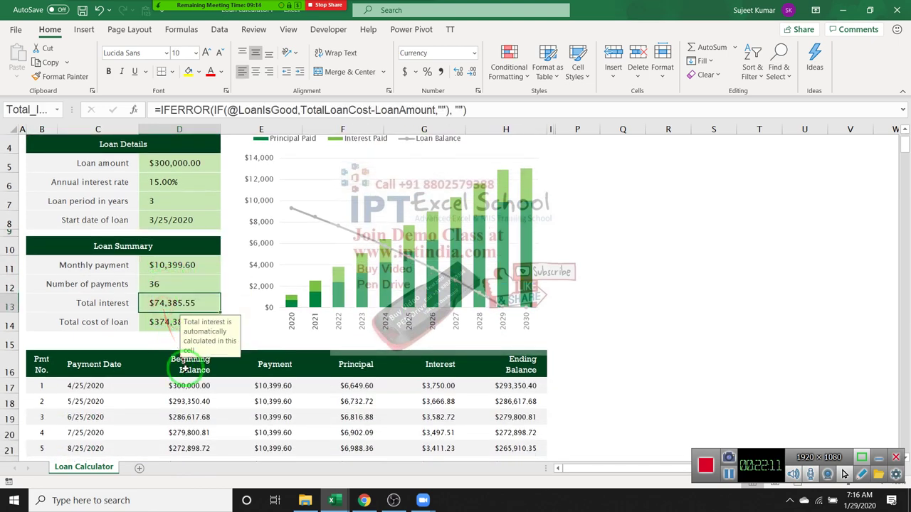
{"action": "left_click", "coordinate": [123, 342]}
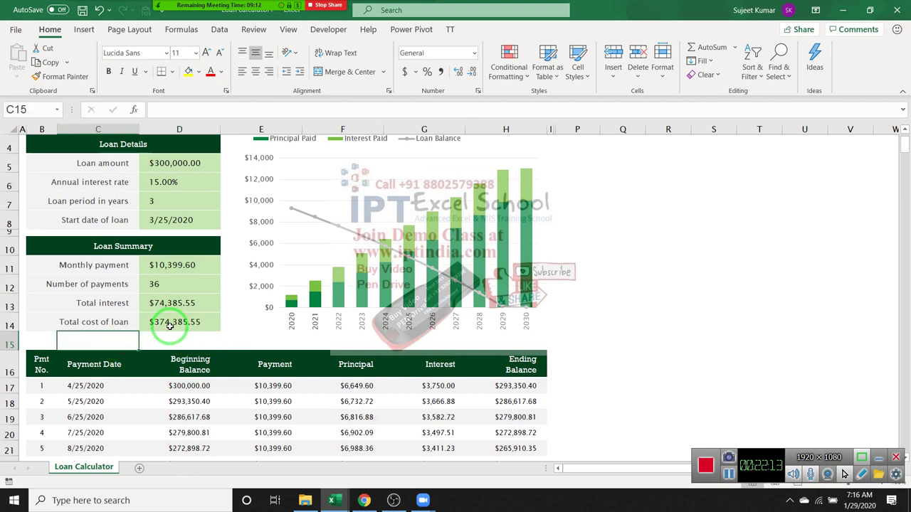
{"action": "left_click", "coordinate": [170, 325]}
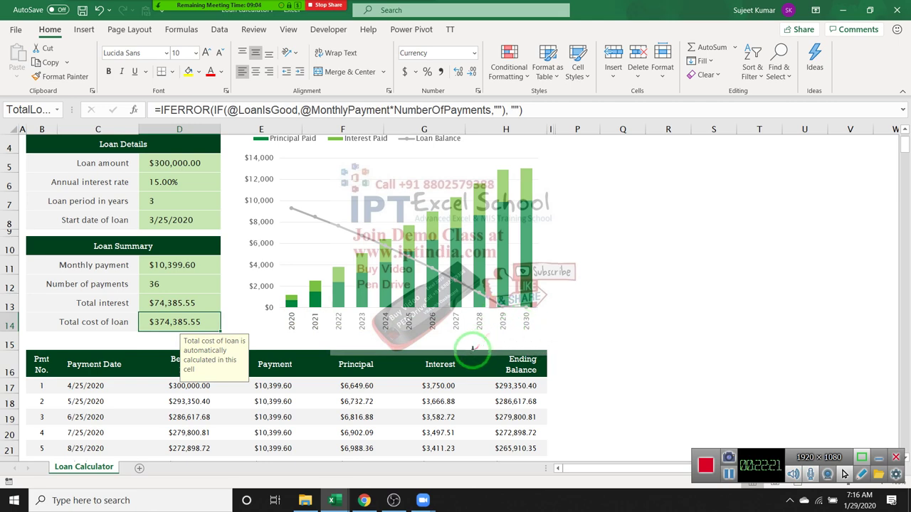
{"action": "scroll", "coordinate": [470, 345], "scroll_direction": "down", "scroll_amount": 1}
{"action": "scroll", "coordinate": [469, 346], "scroll_direction": "down", "scroll_amount": 1}
{"action": "scroll", "coordinate": [472, 349], "scroll_direction": "up", "scroll_amount": 2}
{"action": "left_click", "coordinate": [434, 296]}
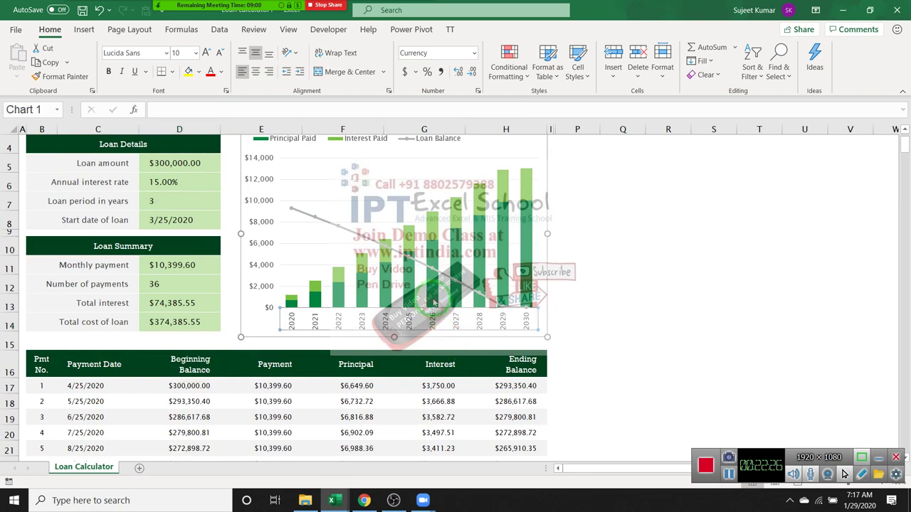
{"action": "left_click", "coordinate": [550, 286]}
{"action": "scroll", "coordinate": [482, 358], "scroll_direction": "down", "scroll_amount": 1}
{"action": "scroll", "coordinate": [480, 365], "scroll_direction": "down", "scroll_amount": 3}
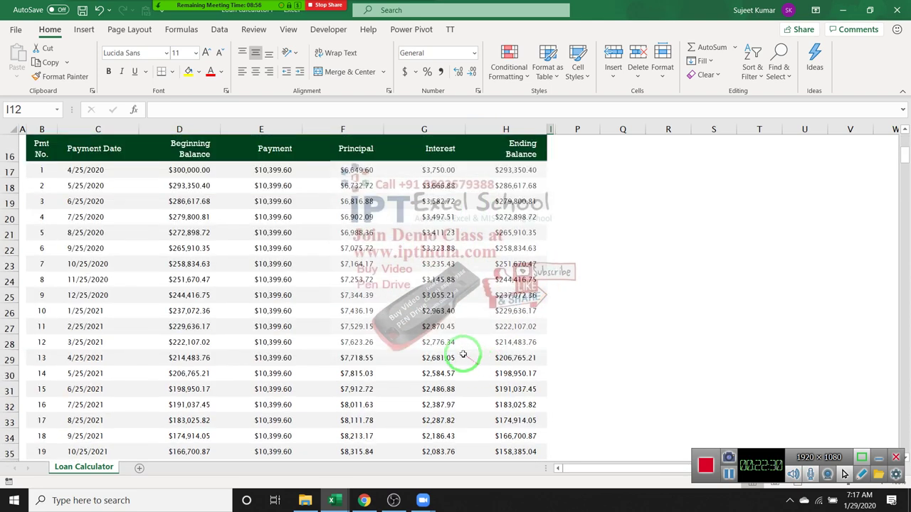
Inspect the schedule's final row: beginning balance, payment and principal formulas.
{"action": "scroll", "coordinate": [129, 257], "scroll_direction": "down", "scroll_amount": 3}
{"action": "scroll", "coordinate": [129, 255], "scroll_direction": "down", "scroll_amount": 9}
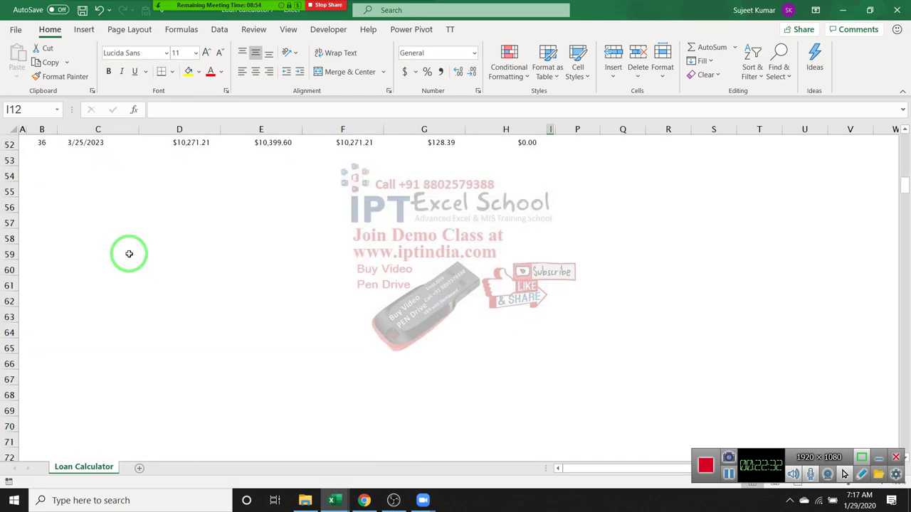
{"action": "scroll", "coordinate": [121, 271], "scroll_direction": "up", "scroll_amount": 4}
{"action": "mouse_move", "coordinate": [122, 270]}
{"action": "left_mouse_down"}
{"action": "mouse_move", "coordinate": [116, 332]}
{"action": "mouse_move", "coordinate": [264, 363]}
{"action": "mouse_move", "coordinate": [584, 362]}
{"action": "left_mouse_up"}
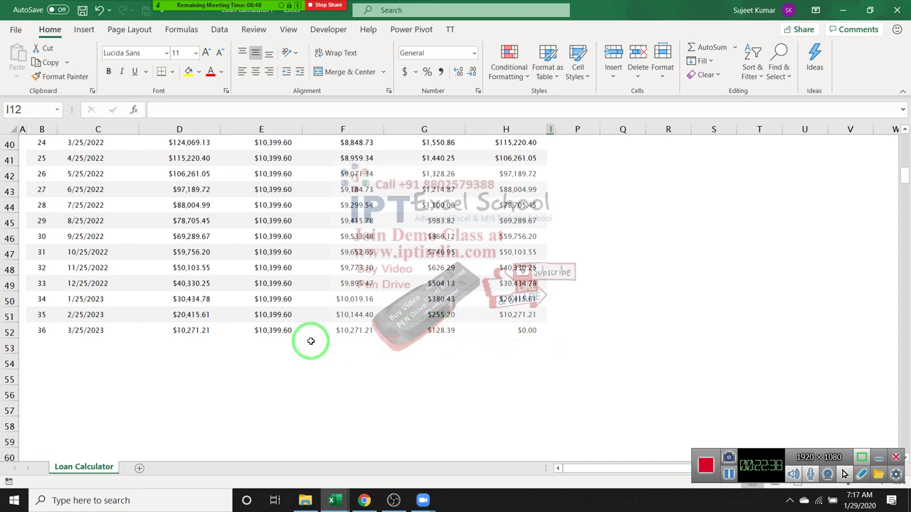
{"action": "left_click", "coordinate": [192, 331]}
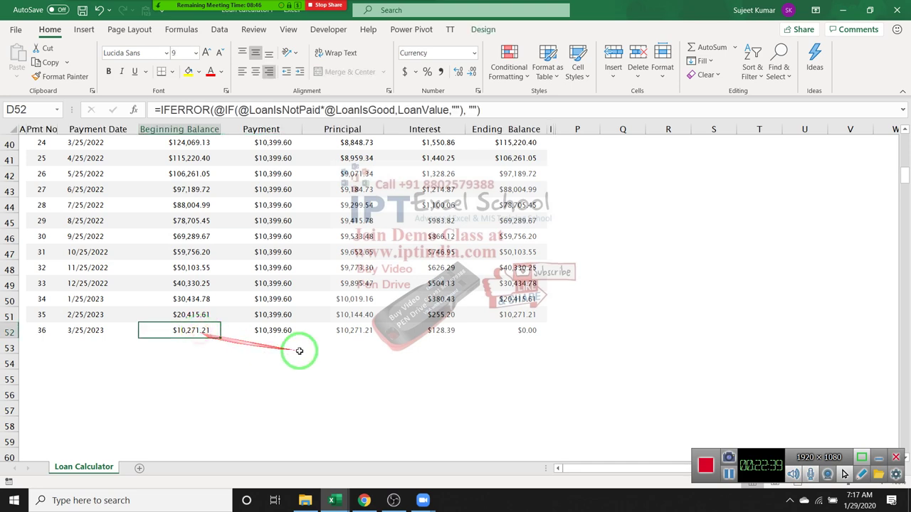
{"action": "left_click", "coordinate": [283, 330]}
{"action": "left_click", "coordinate": [353, 329]}
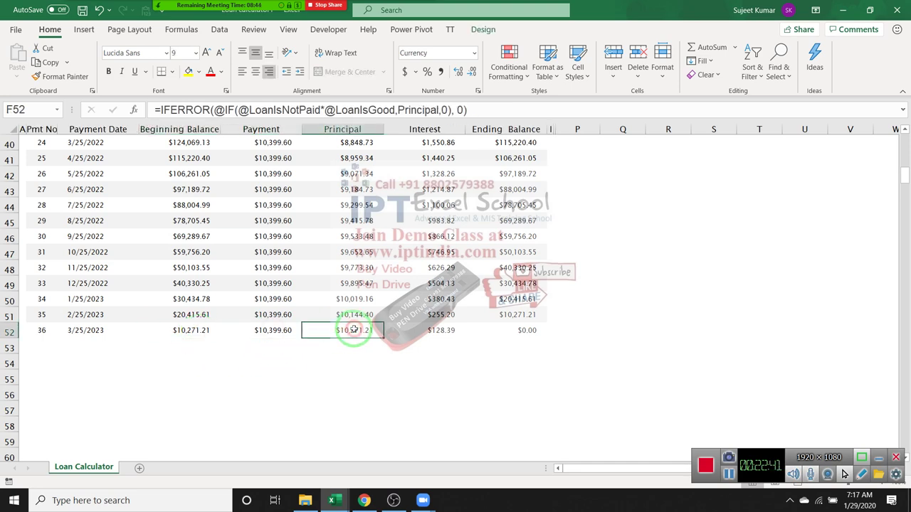
{"action": "scroll", "coordinate": [354, 329], "scroll_direction": "up", "scroll_amount": 5}
{"action": "scroll", "coordinate": [349, 326], "scroll_direction": "up", "scroll_amount": 8}
{"action": "scroll", "coordinate": [342, 321], "scroll_direction": "down", "scroll_amount": 4}
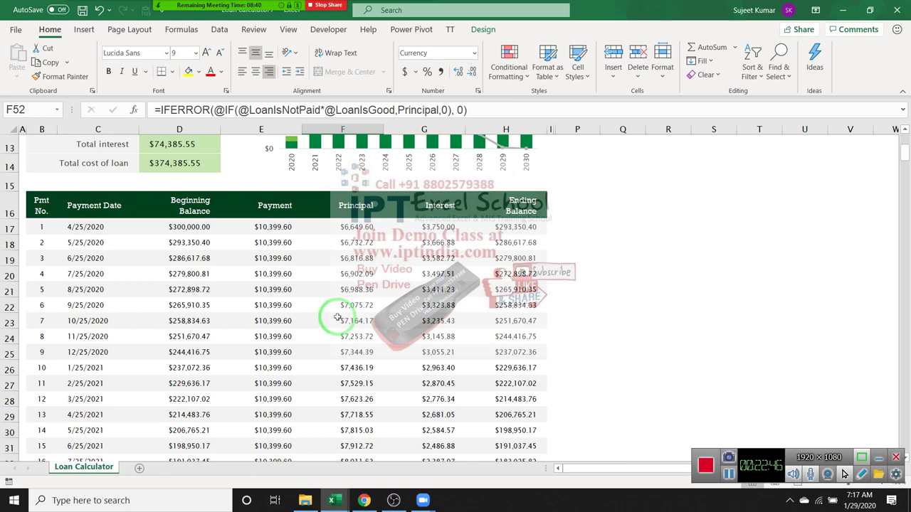
{"action": "scroll", "coordinate": [331, 317], "scroll_direction": "down", "scroll_amount": 4}
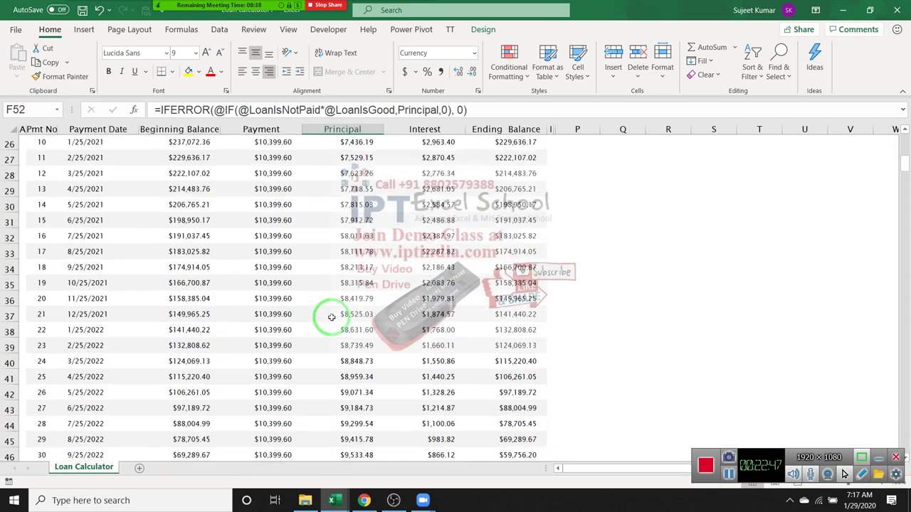
{"action": "scroll", "coordinate": [331, 318], "scroll_direction": "down", "scroll_amount": 3}
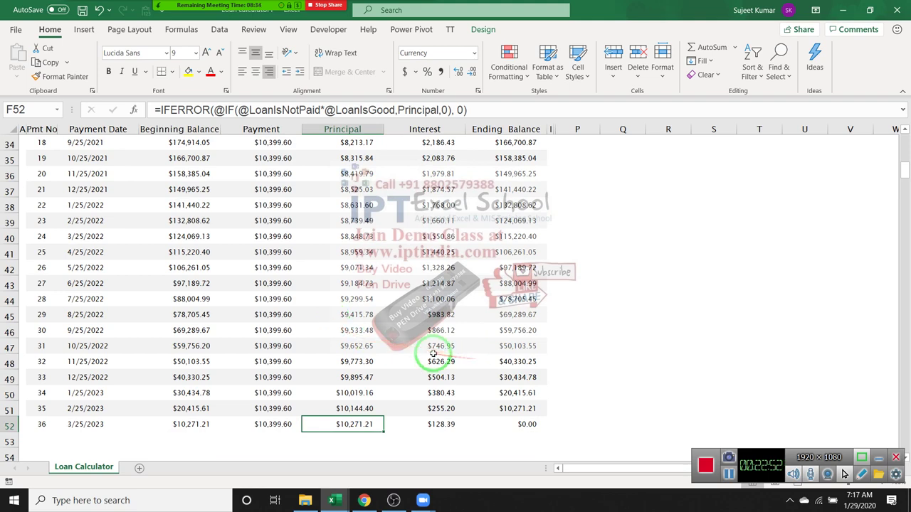
{"action": "scroll", "coordinate": [432, 353], "scroll_direction": "up", "scroll_amount": 4}
{"action": "scroll", "coordinate": [432, 355], "scroll_direction": "up", "scroll_amount": 4}
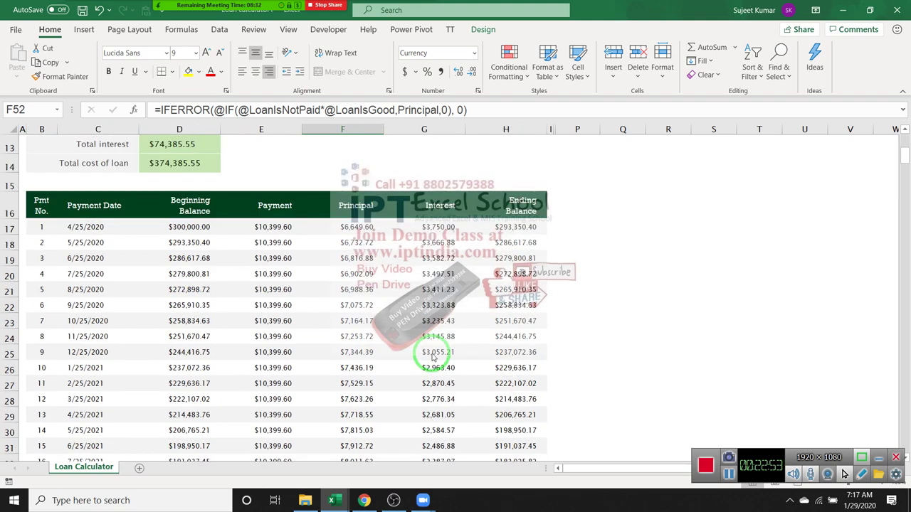
{"action": "scroll", "coordinate": [432, 359], "scroll_direction": "up", "scroll_amount": 4}
{"action": "scroll", "coordinate": [430, 361], "scroll_direction": "down", "scroll_amount": 1}
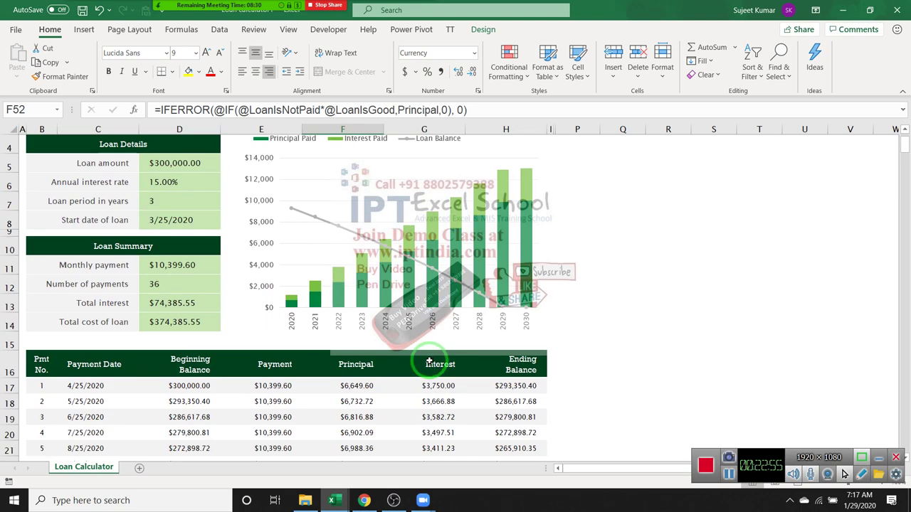
{"action": "scroll", "coordinate": [429, 363], "scroll_direction": "down", "scroll_amount": 1}
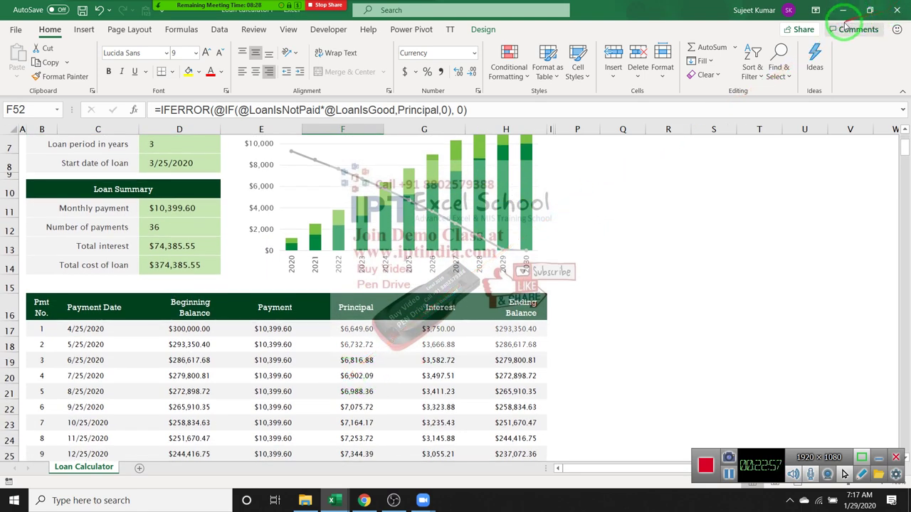
Minimize Excel and refresh the Windows desktop.
{"action": "left_click", "coordinate": [842, 20]}
{"action": "right_click", "coordinate": [441, 136]}
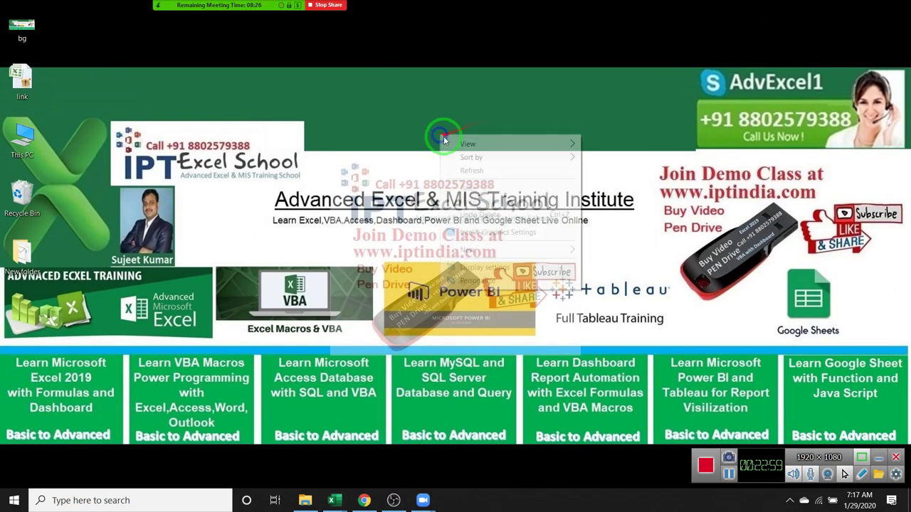
{"action": "left_click", "coordinate": [473, 173]}
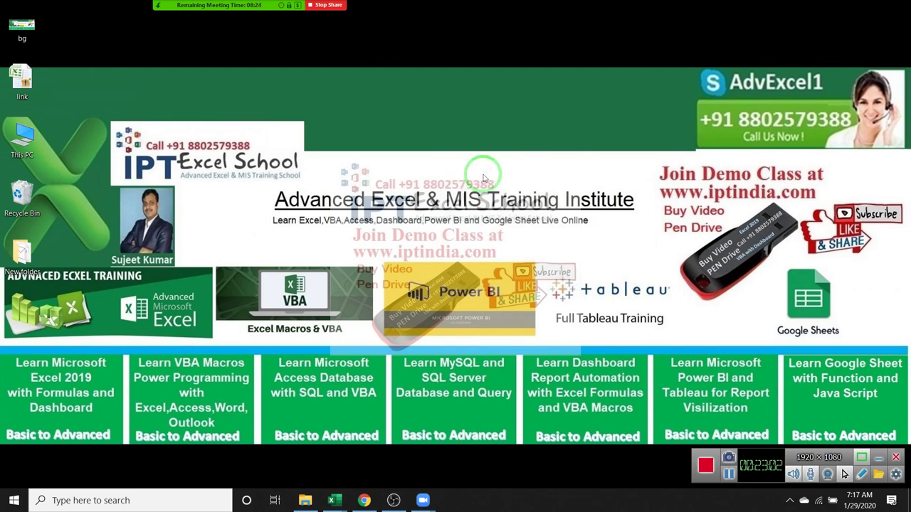